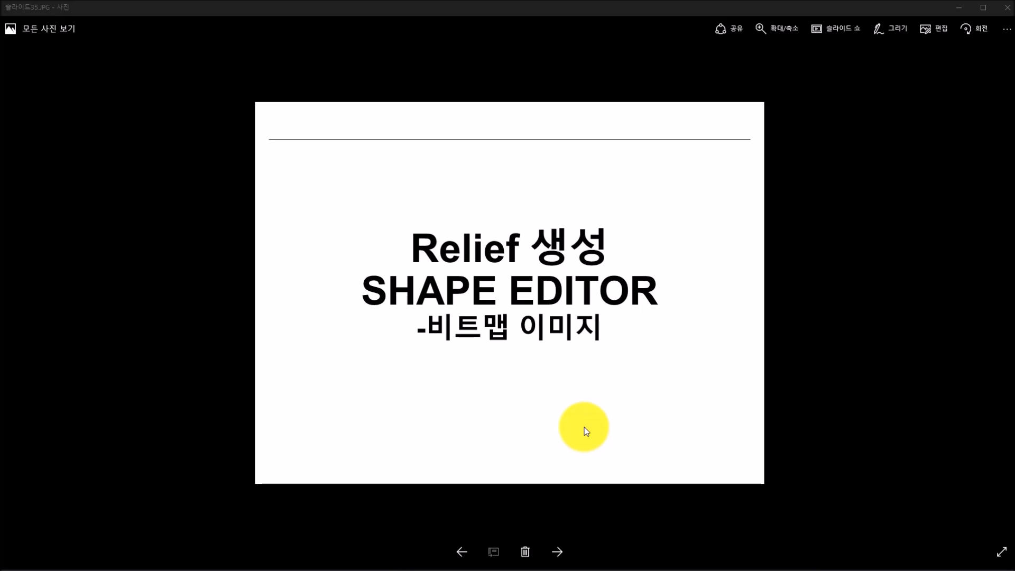
# Show the spider coin example slide, switch to ArtCAM and open the train-spider.art model.
pyautogui.click(559, 551)
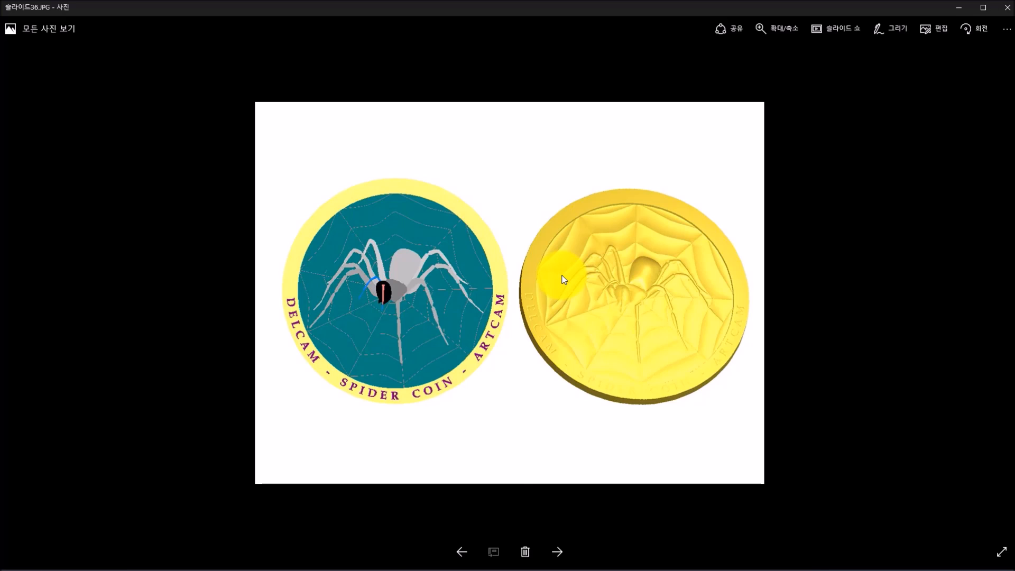
pyautogui.click(473, 569)
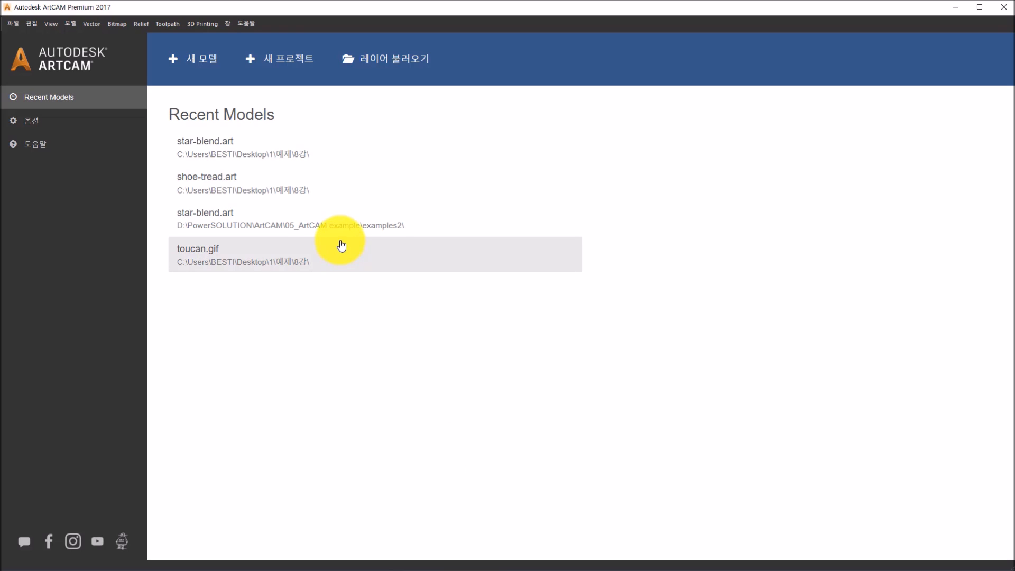
pyautogui.click(352, 73)
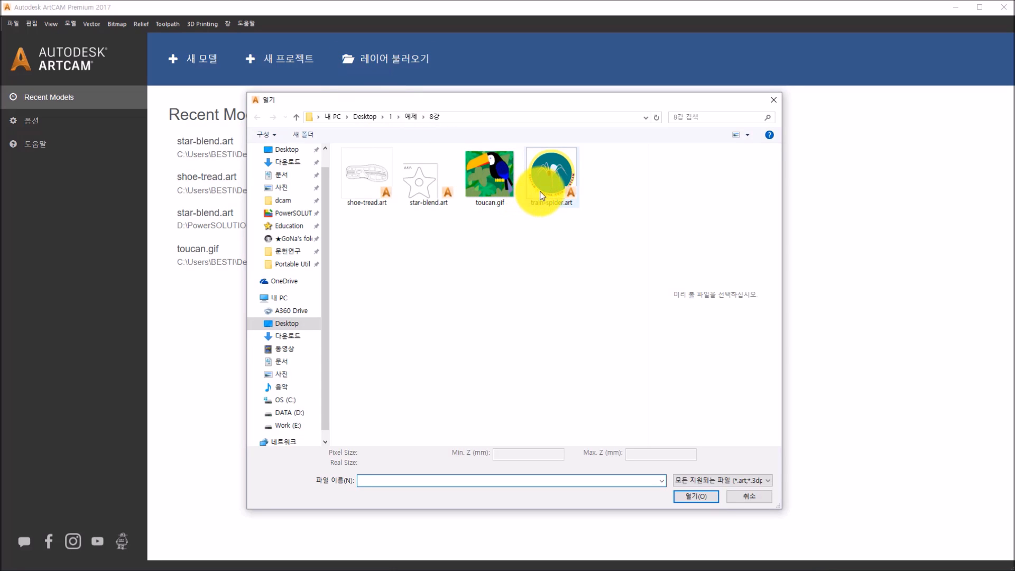
pyautogui.click(548, 191)
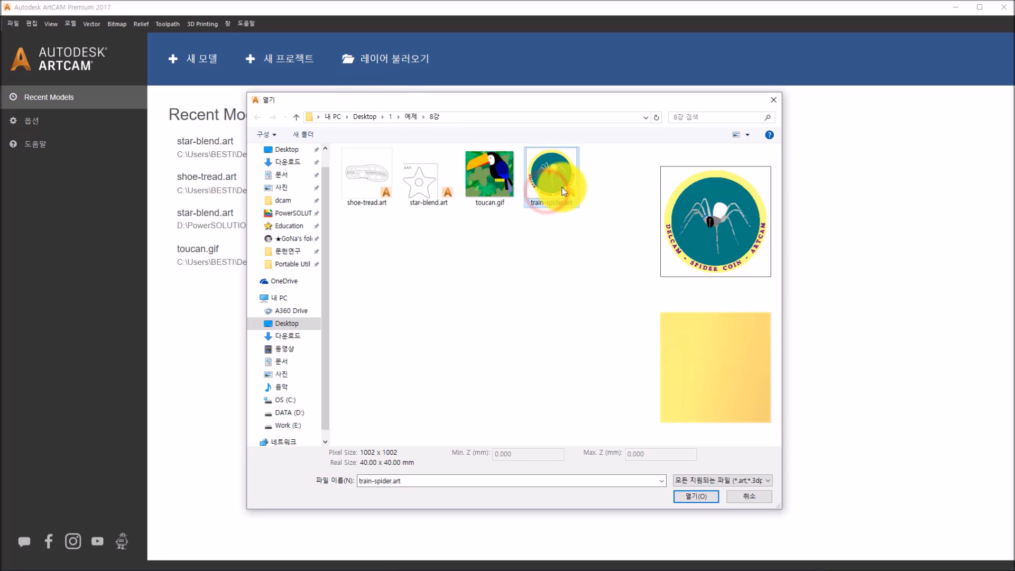
pyautogui.click(685, 501)
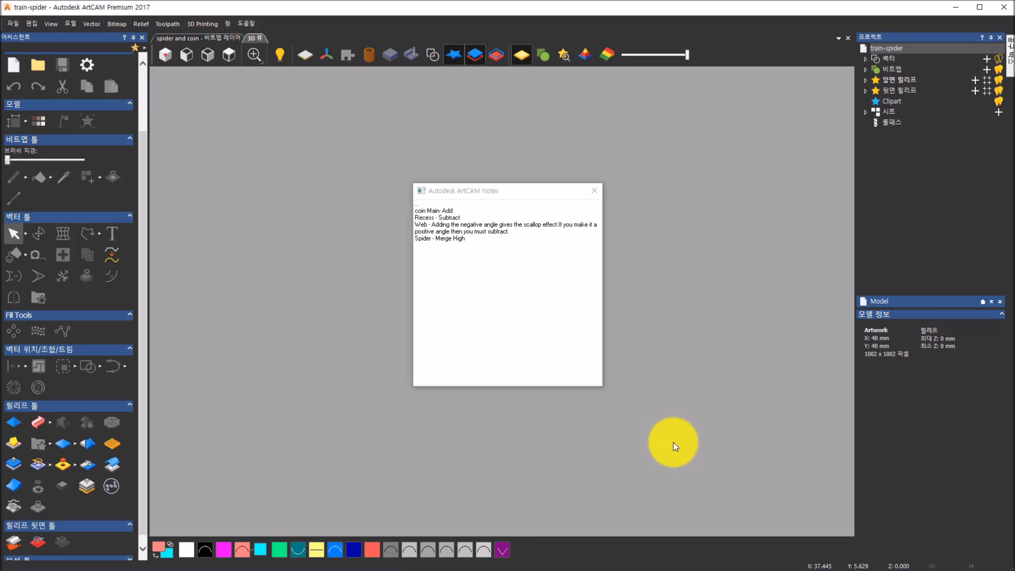
# Read the model notes on how the coin, recess, web and spider reliefs are combined, and close them.
pyautogui.click(517, 258)
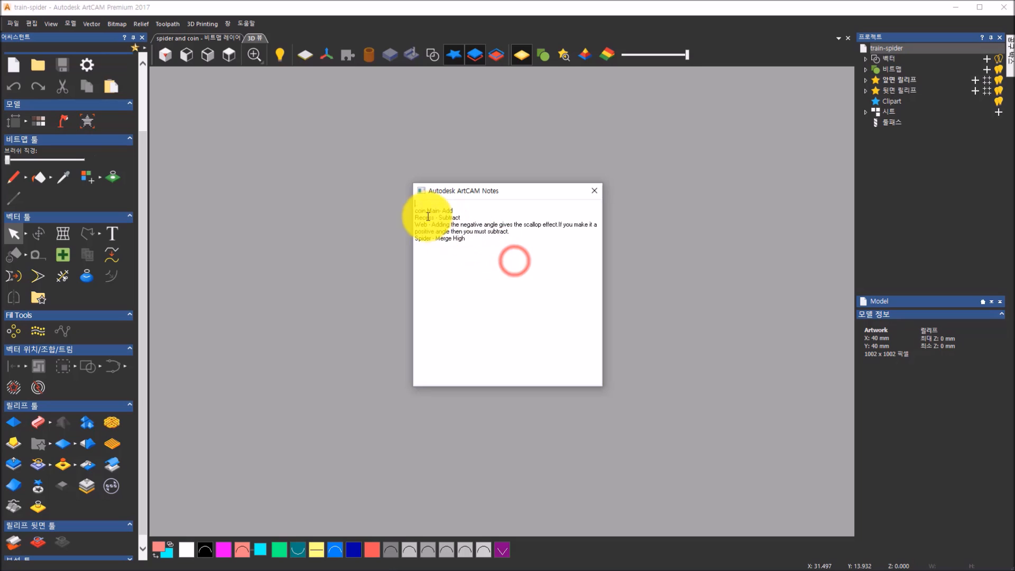
pyautogui.moveTo(416, 209); pyautogui.dragTo(482, 264)
pyautogui.click(482, 263)
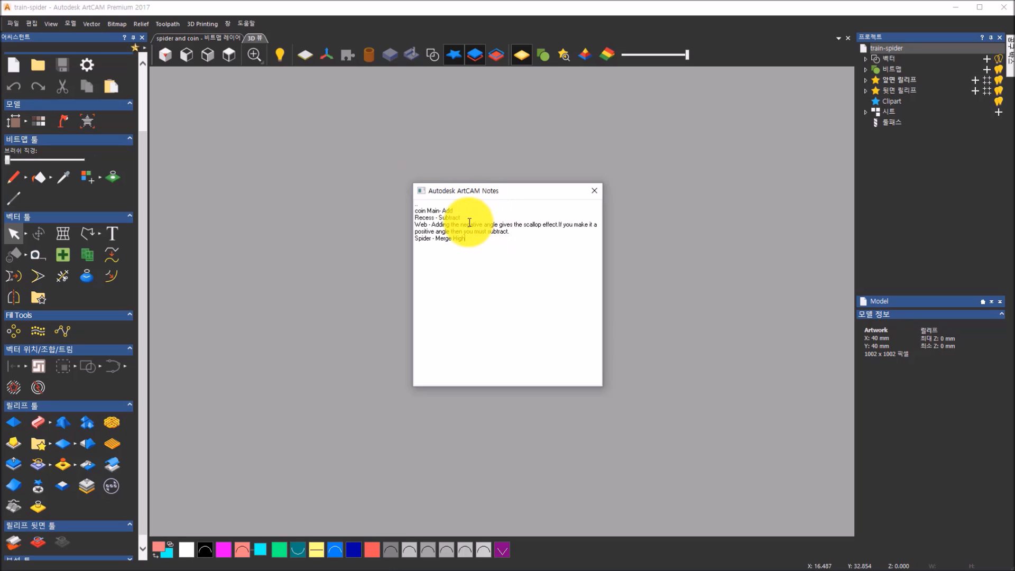
pyautogui.click(437, 213)
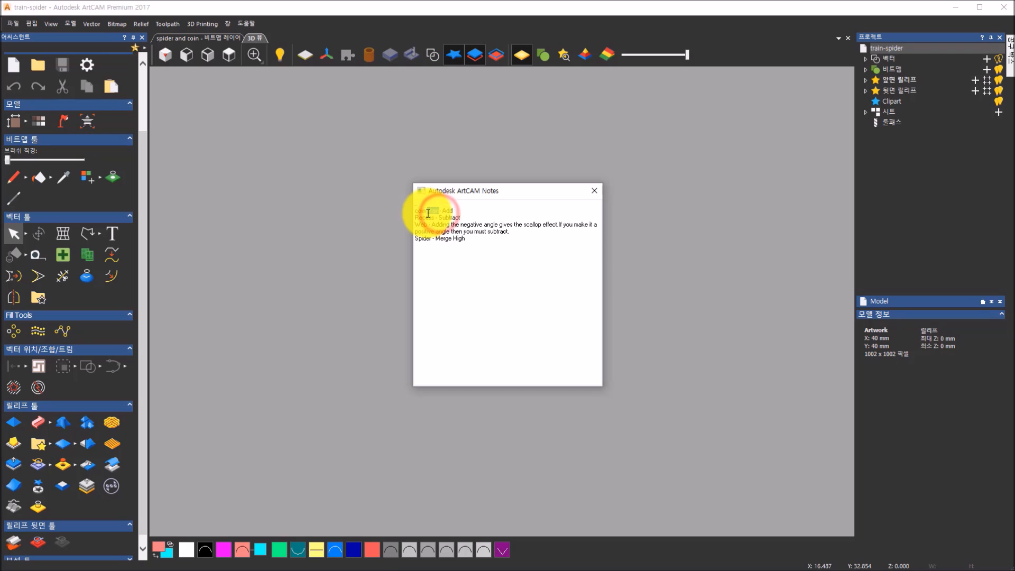
pyautogui.doubleClick(454, 210)
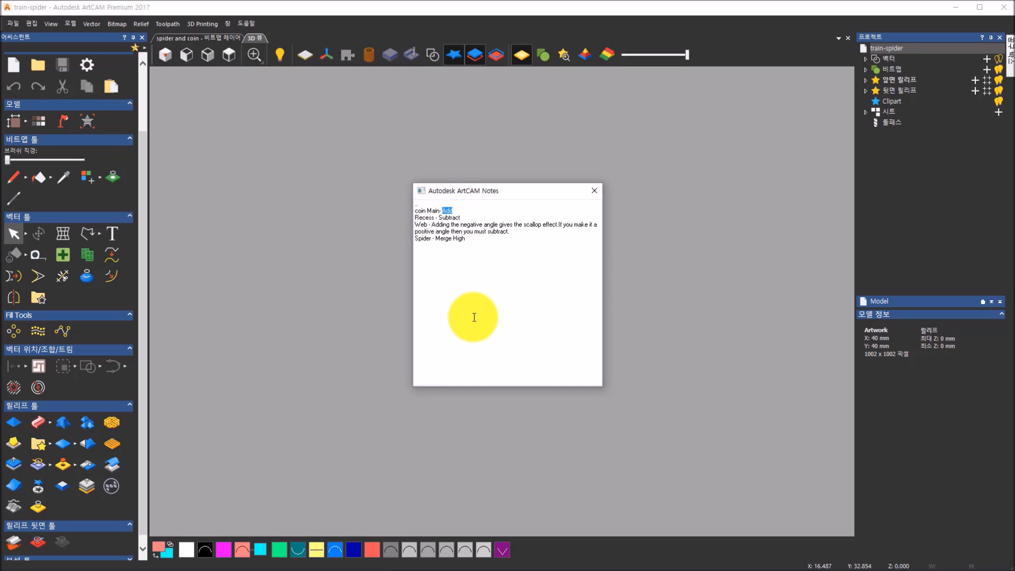
pyautogui.moveTo(467, 216); pyautogui.dragTo(432, 218)
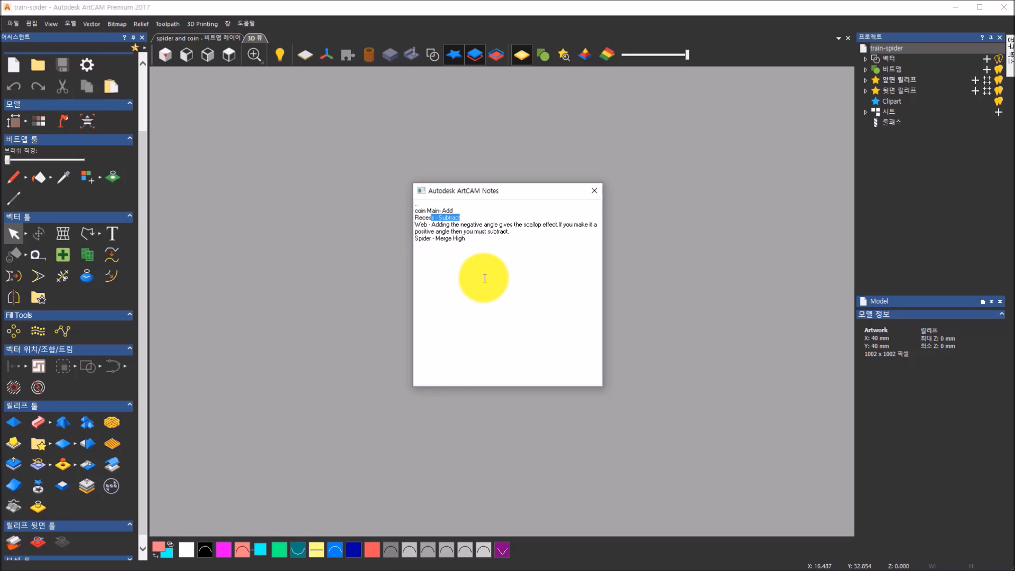
pyautogui.moveTo(431, 224); pyautogui.dragTo(486, 261)
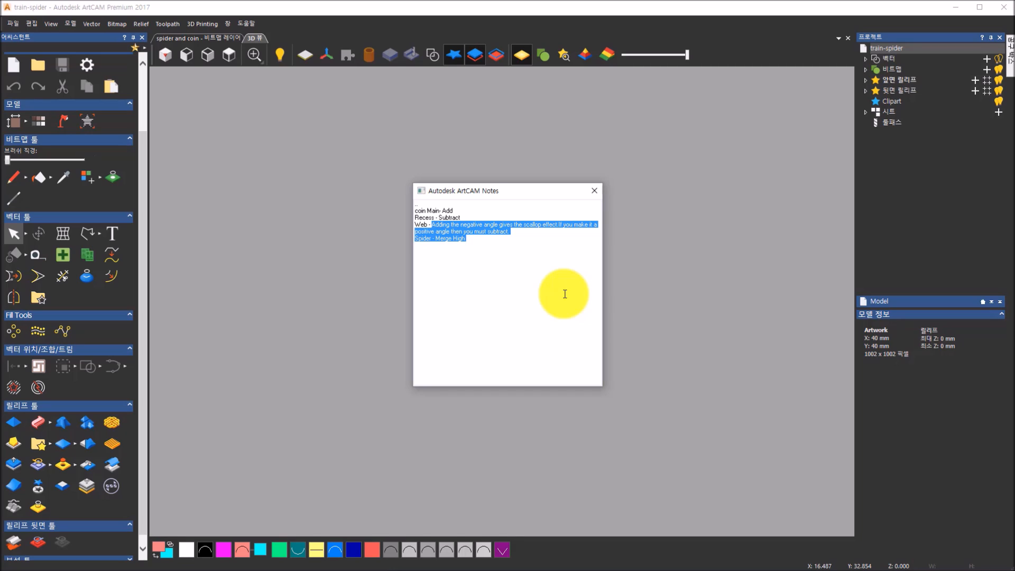
pyautogui.click(518, 253)
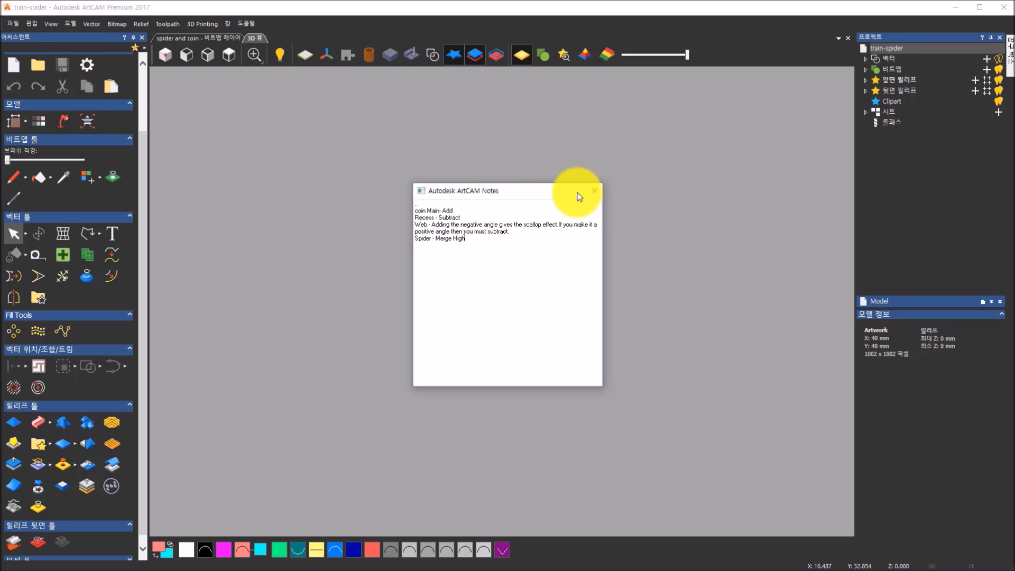
pyautogui.click(594, 192)
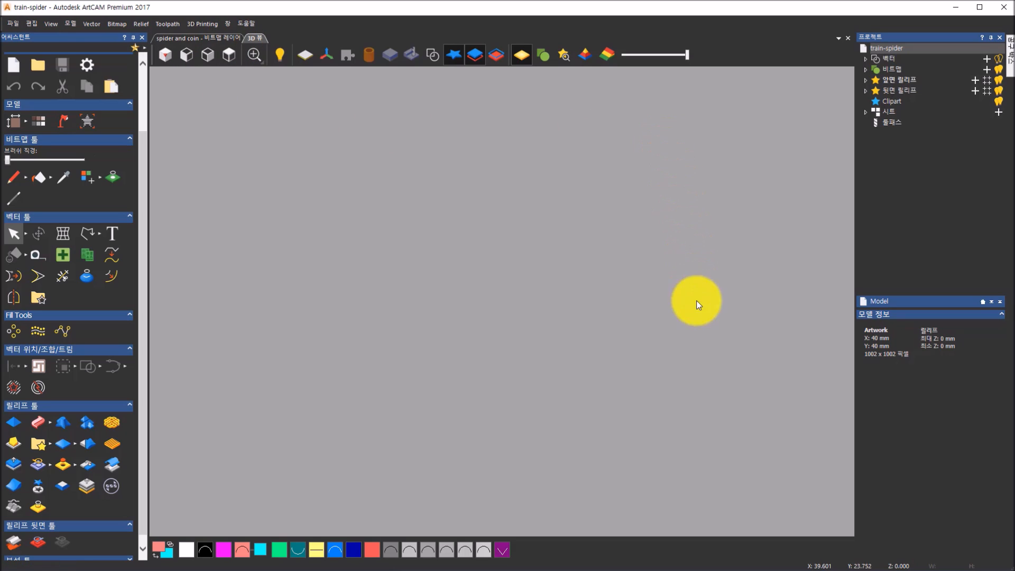
# Show the flat model plane with the active bitmap colours in the 3D view and compare it with the 2D bitmap.
pyautogui.click(308, 59)
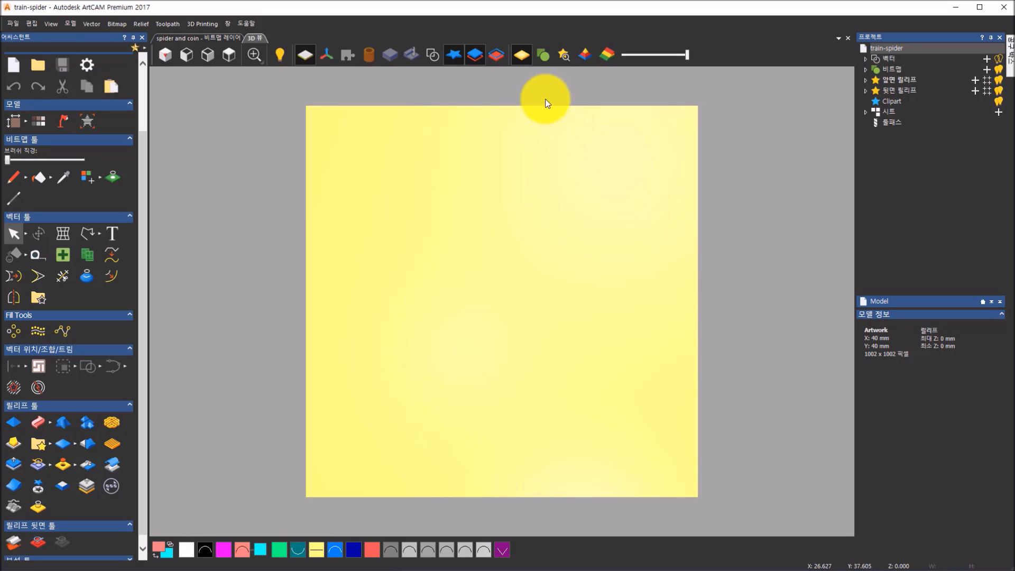
pyautogui.click(537, 64)
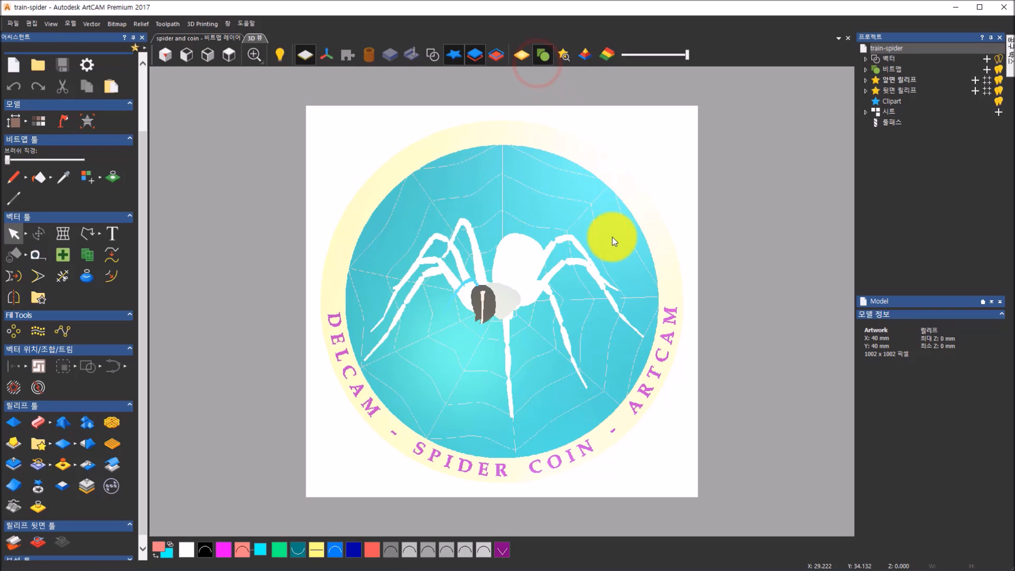
pyautogui.moveTo(607, 236); pyautogui.dragTo(662, 134)
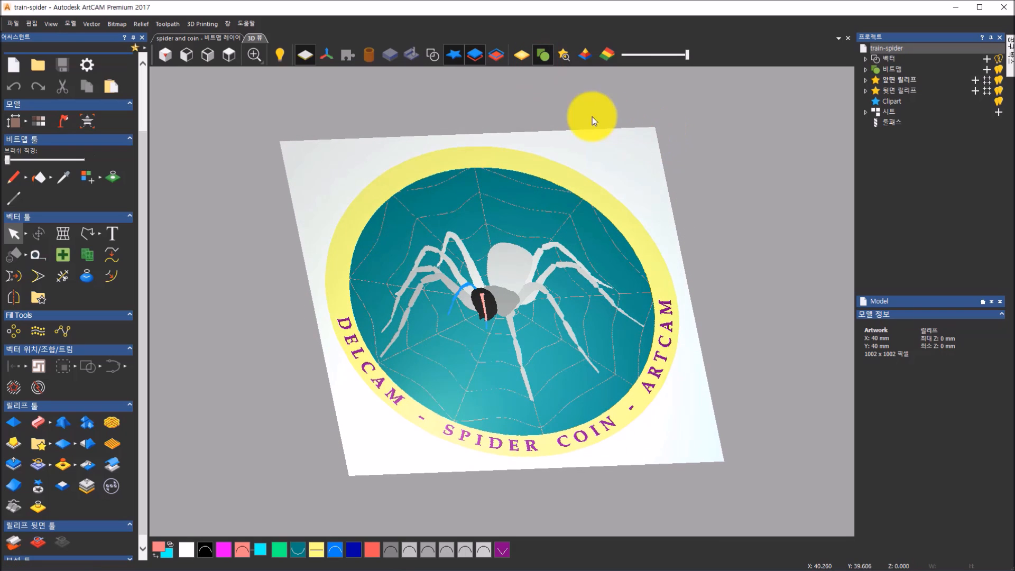
pyautogui.click(228, 41)
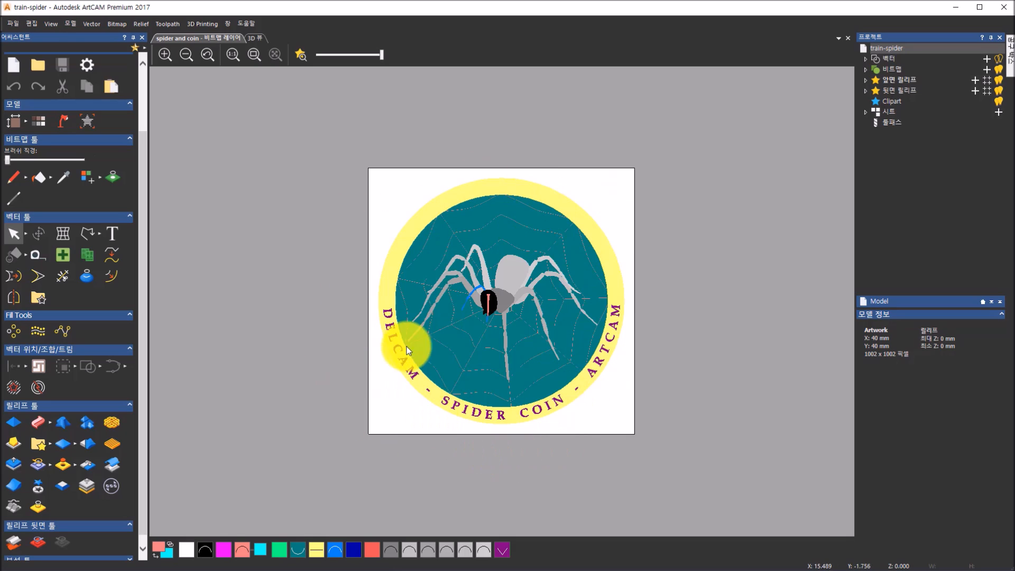
pyautogui.click(259, 38)
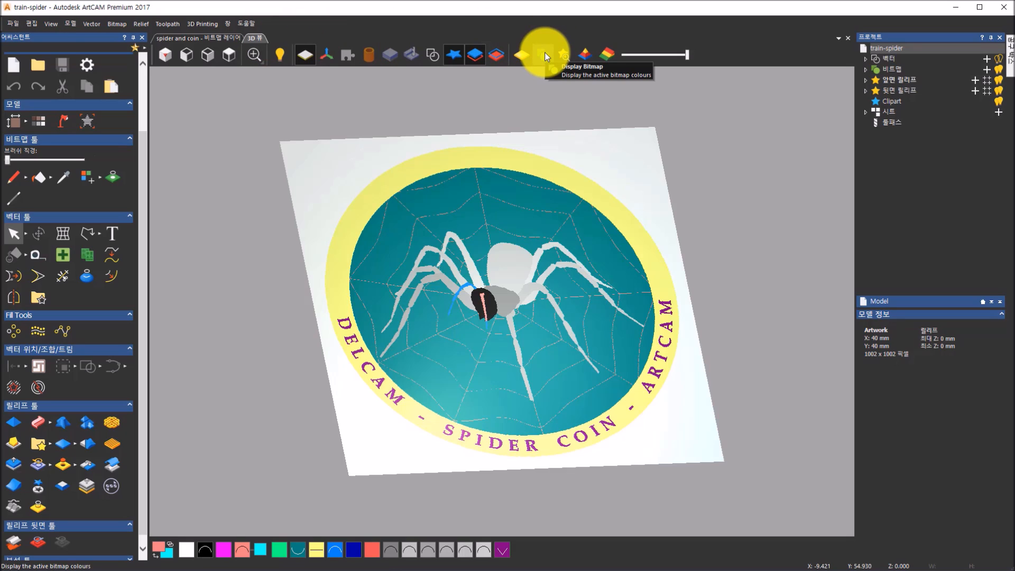
pyautogui.click(545, 52)
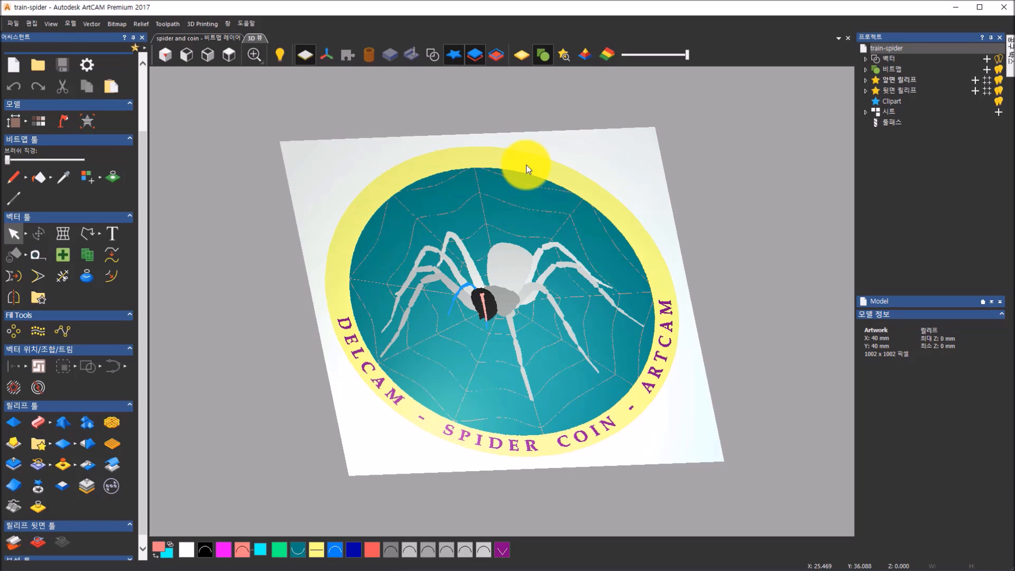
# Set yellow as the primary colour and white as the secondary colour, and link all other colours to yellow.
pyautogui.click(317, 549)
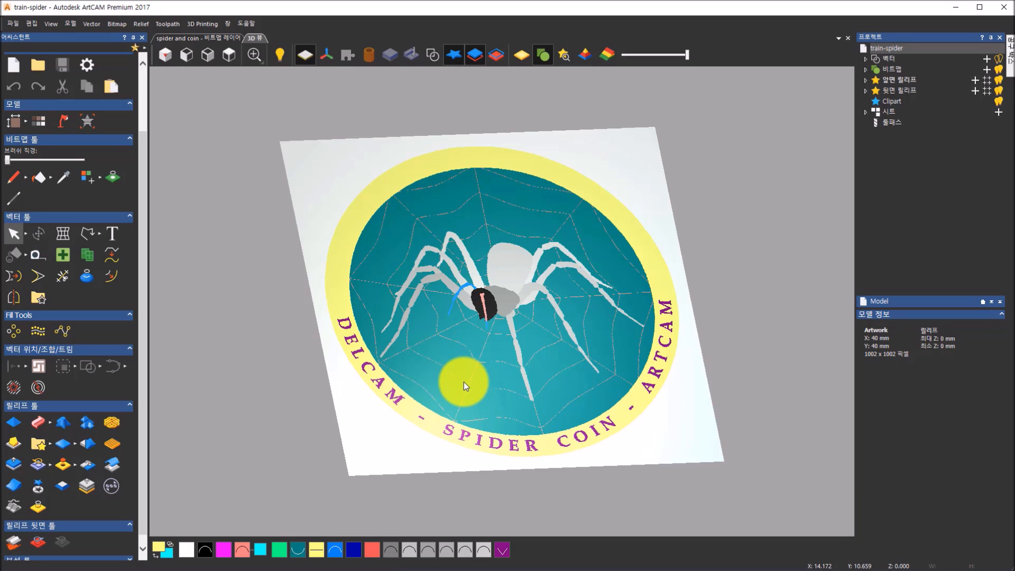
pyautogui.rightClick(187, 554)
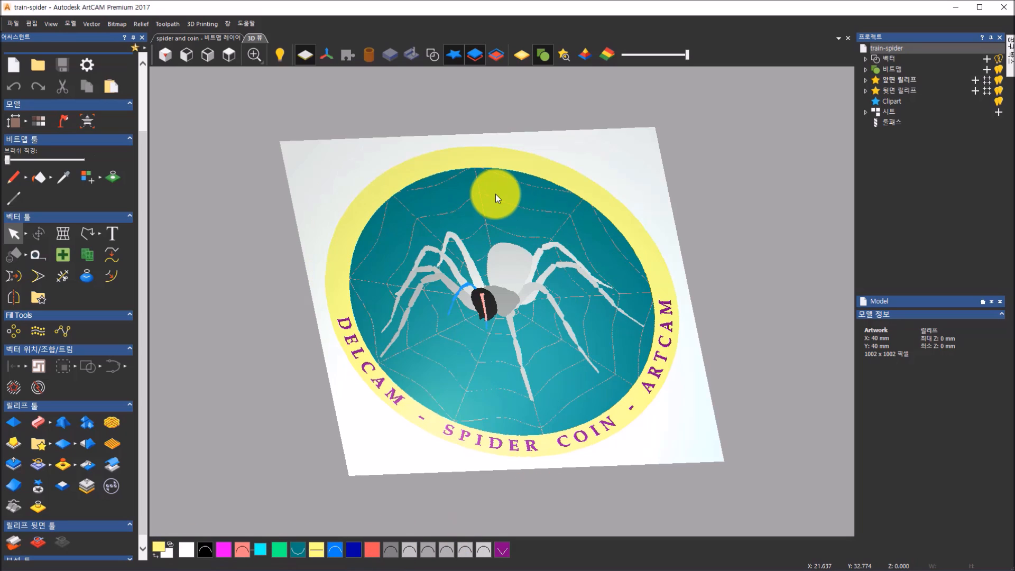
pyautogui.click(121, 27)
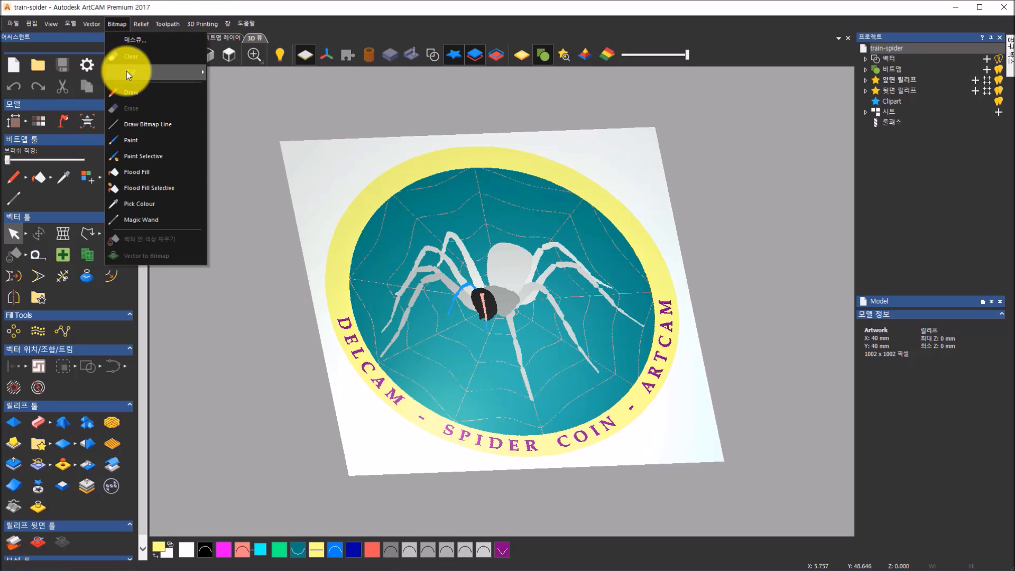
pyautogui.moveTo(126, 71)
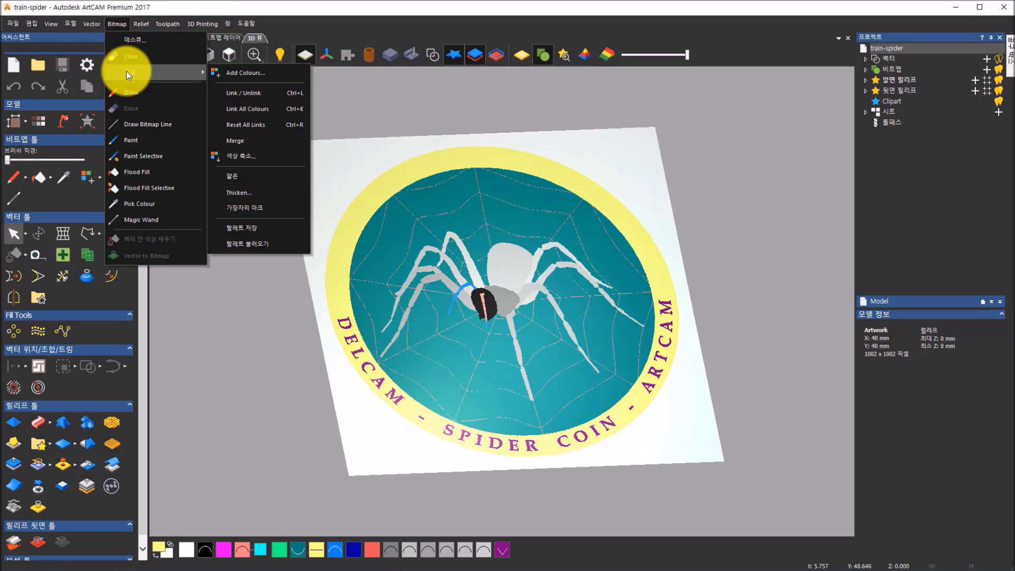
pyautogui.click(280, 111)
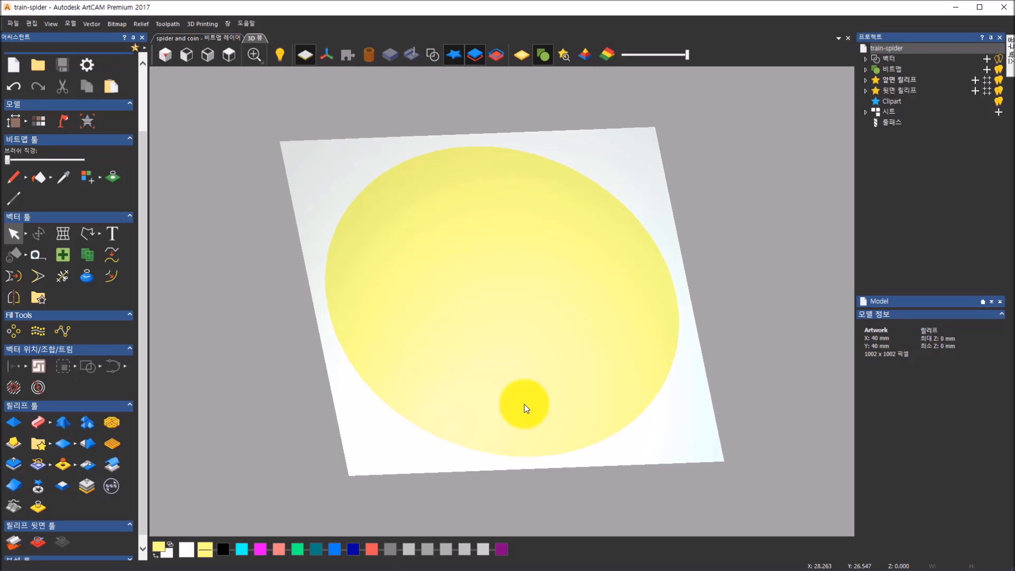
# Add a plane shape with a 1.5 mm start height to the relief from the yellow coin area, and close the Shape Editor.
pyautogui.doubleClick(206, 550)
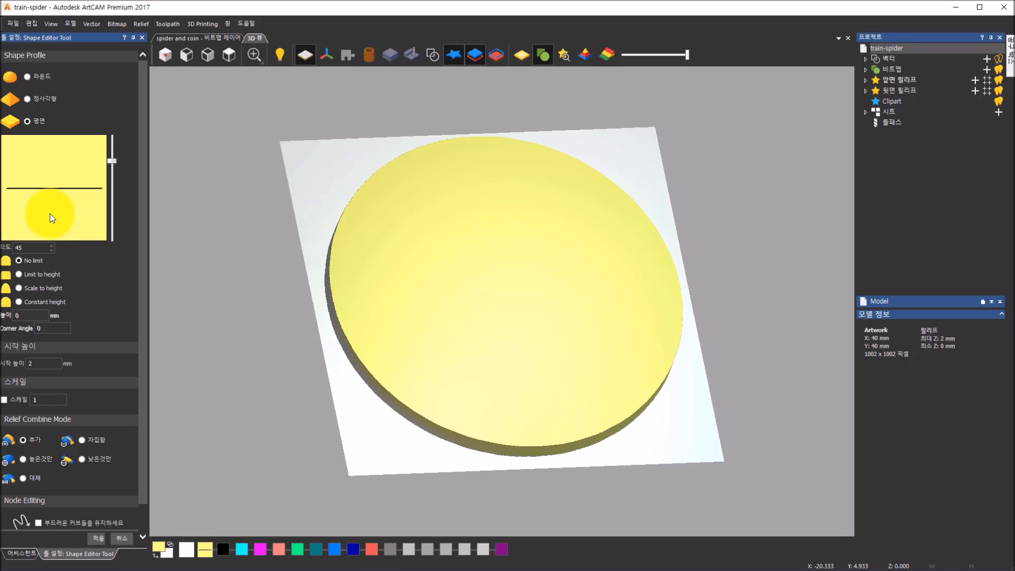
pyautogui.click(47, 362)
pyautogui.moveTo(48, 362); pyautogui.dragTo(3, 362)
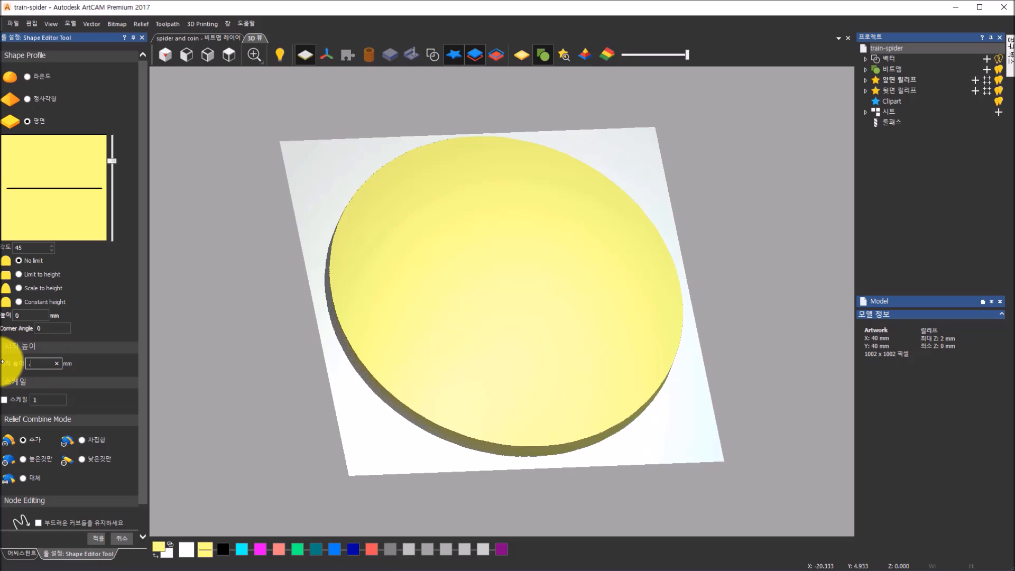
pyautogui.write('1.5')
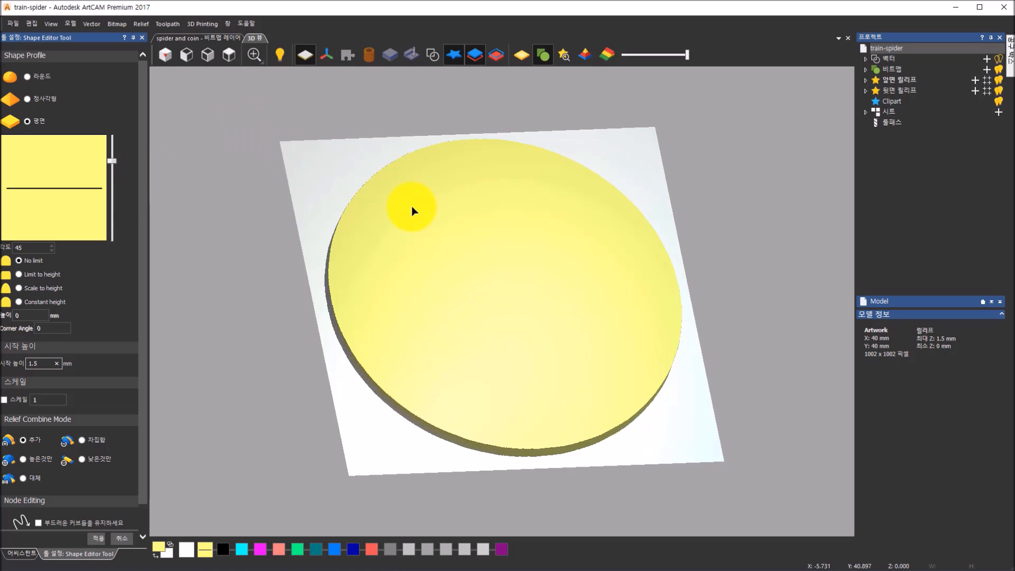
pyautogui.moveTo(513, 396); pyautogui.dragTo(492, 311)
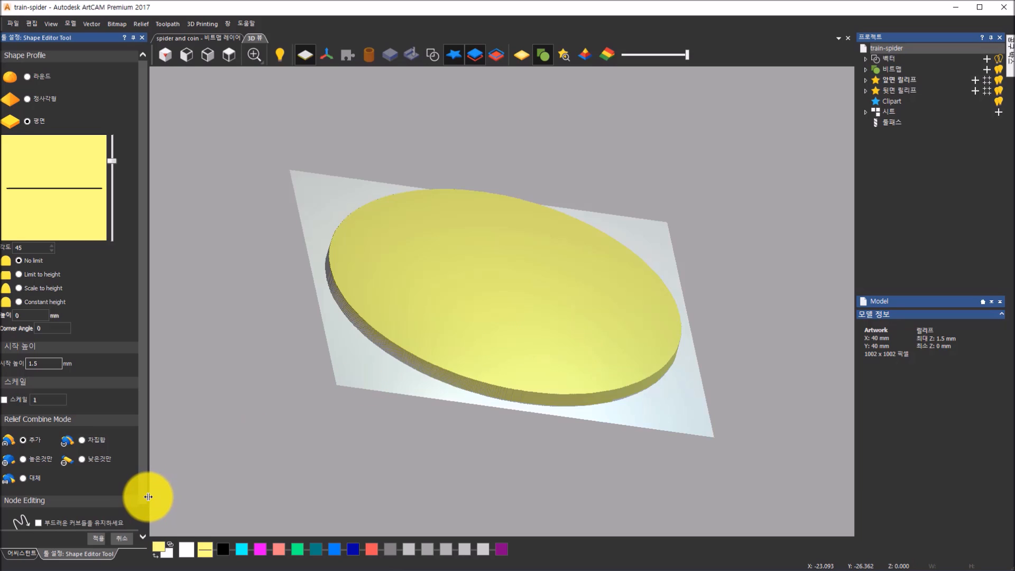
pyautogui.moveTo(147, 498); pyautogui.dragTo(145, 528)
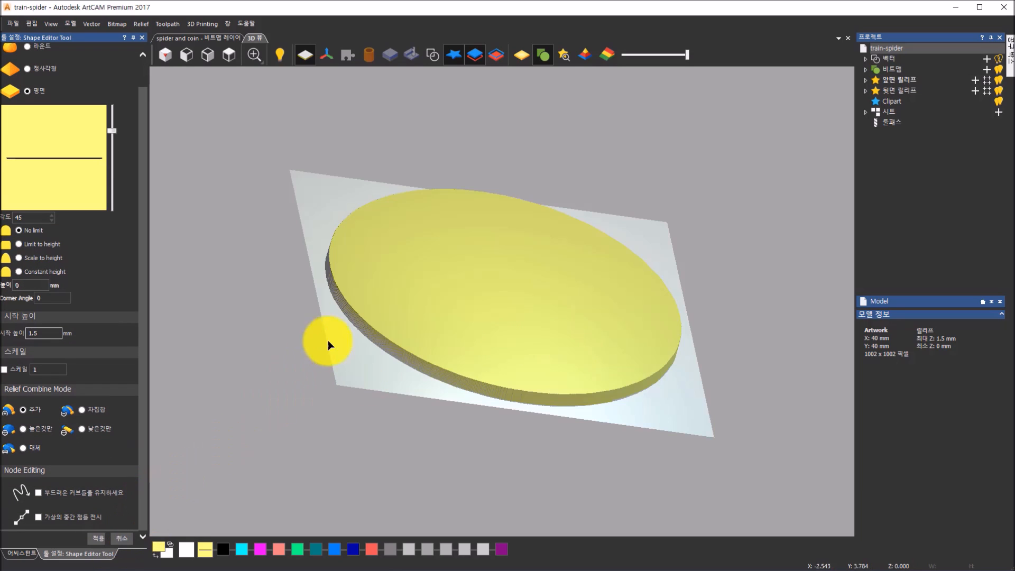
pyautogui.click(99, 539)
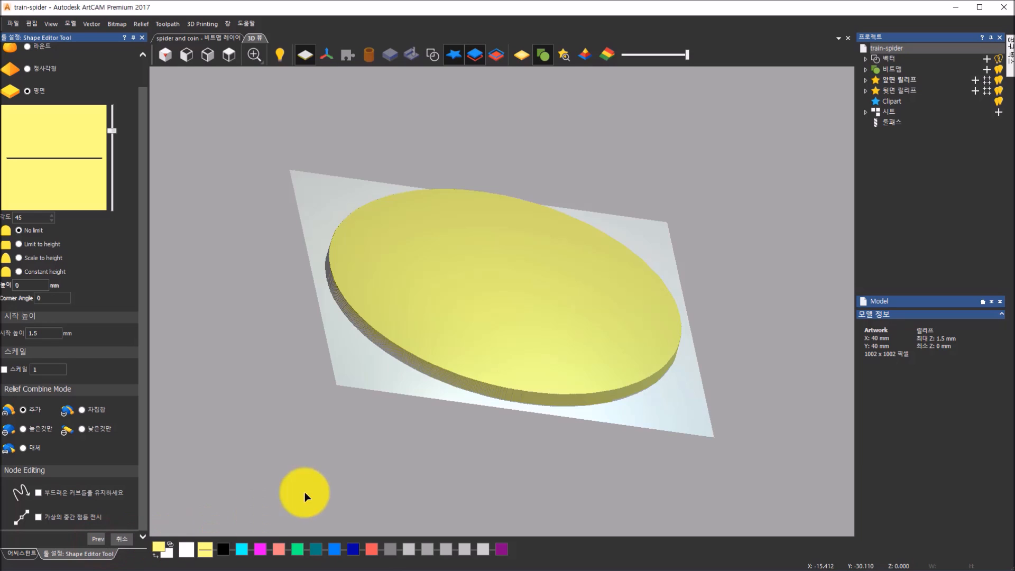
pyautogui.moveTo(304, 326); pyautogui.dragTo(331, 330)
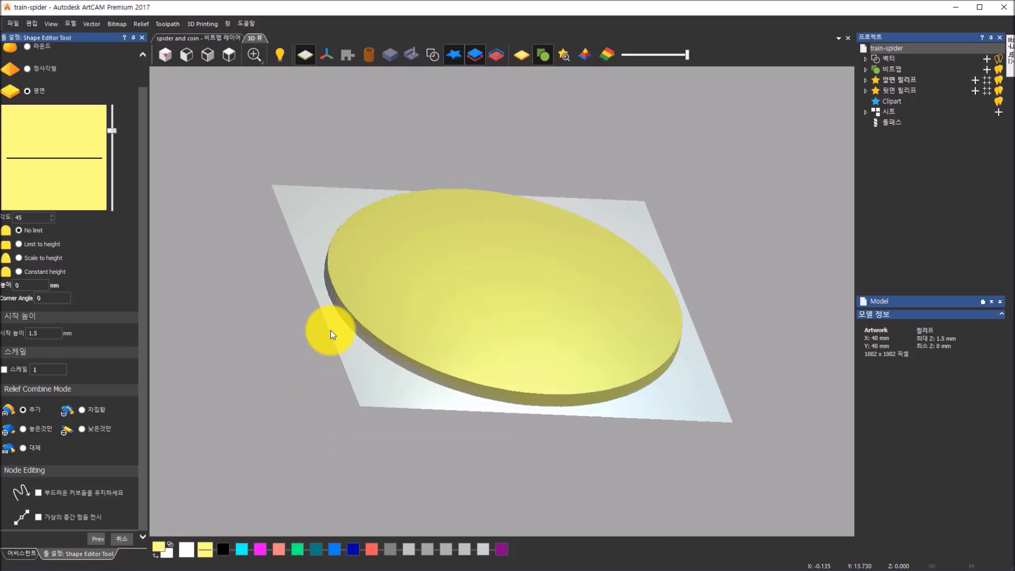
pyautogui.click(126, 538)
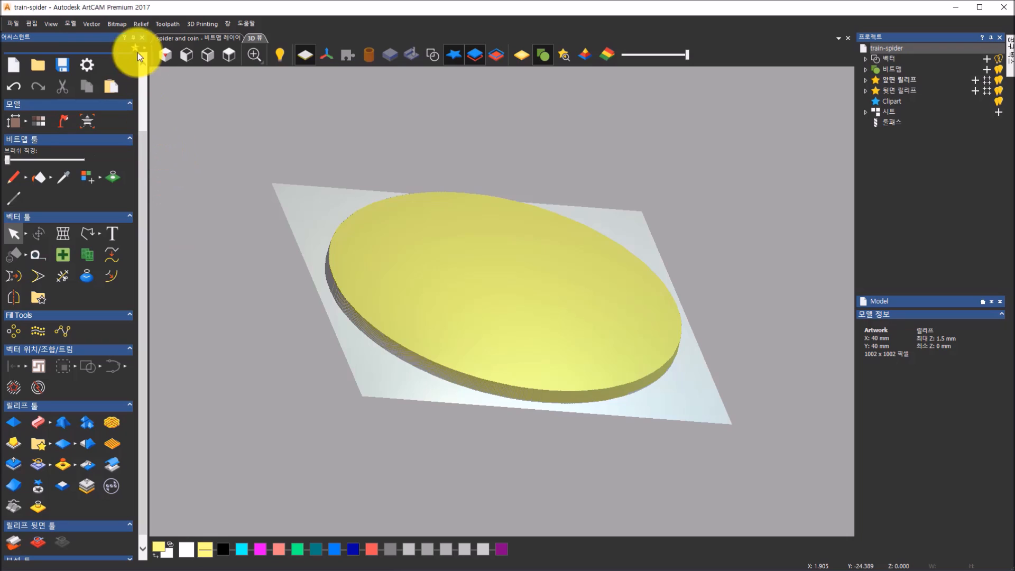
# Reset all colour links in the bitmap.
pyautogui.click(120, 21)
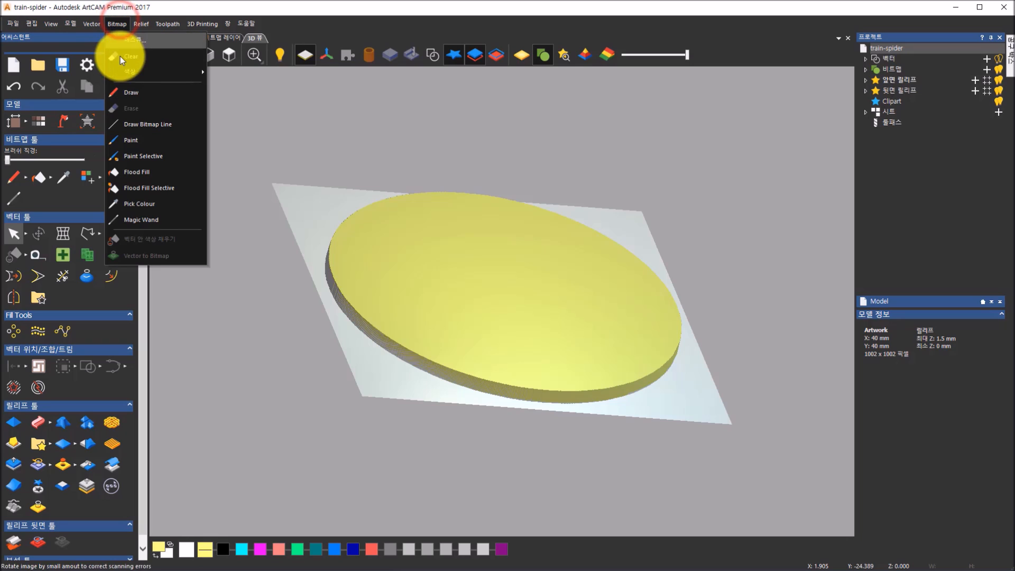
pyautogui.moveTo(123, 74)
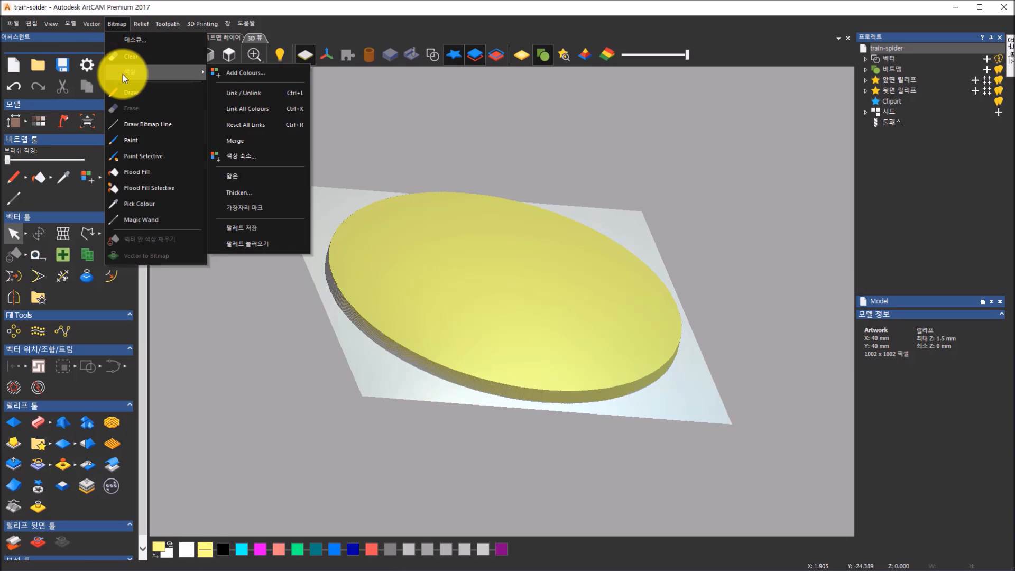
pyautogui.click(244, 127)
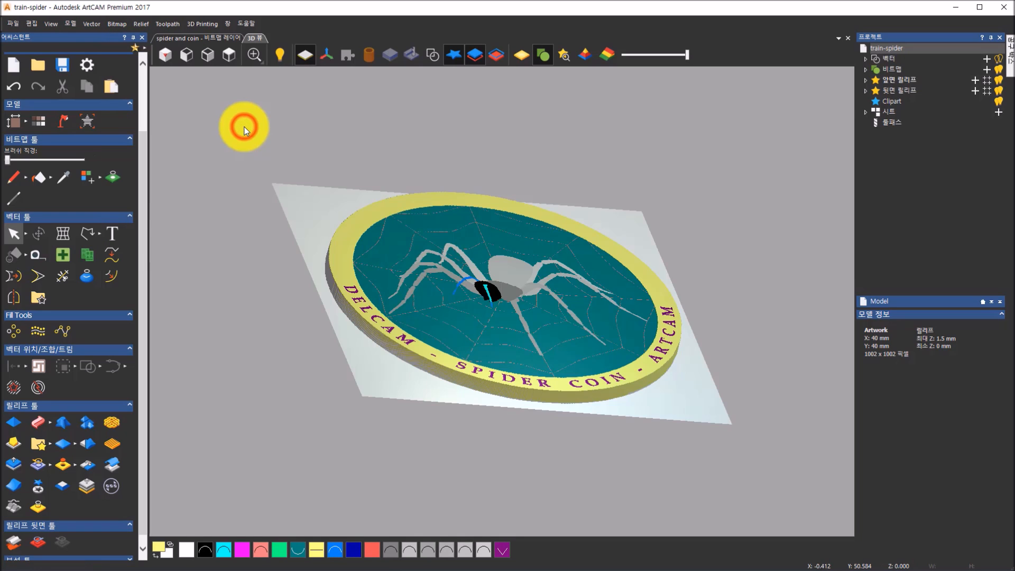
# Set yellow as the primary colour and the lettering's purple as the secondary colour, and link purple to yellow.
pyautogui.moveTo(544, 277); pyautogui.dragTo(324, 513)
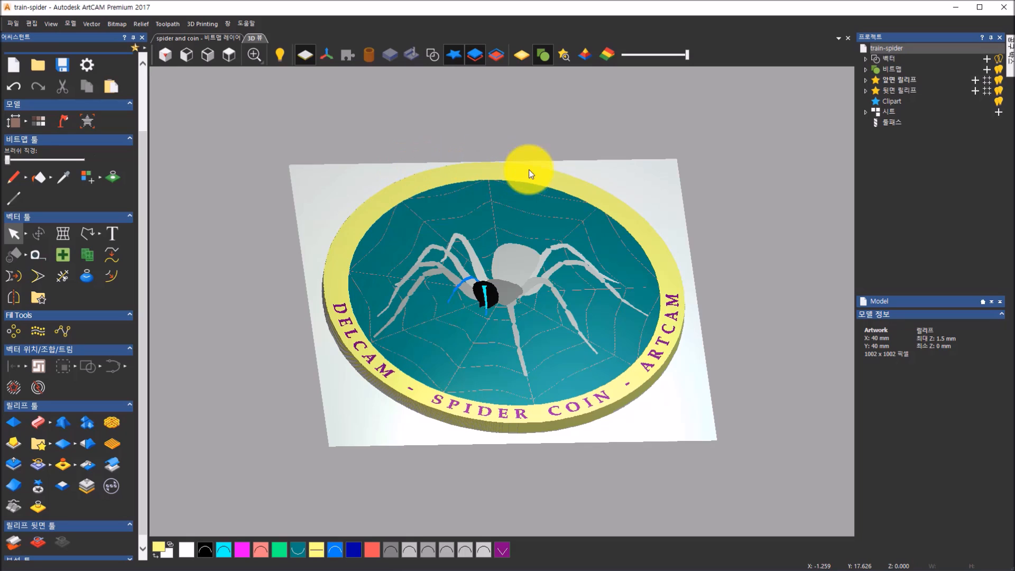
pyautogui.scroll(2, 345, 321)
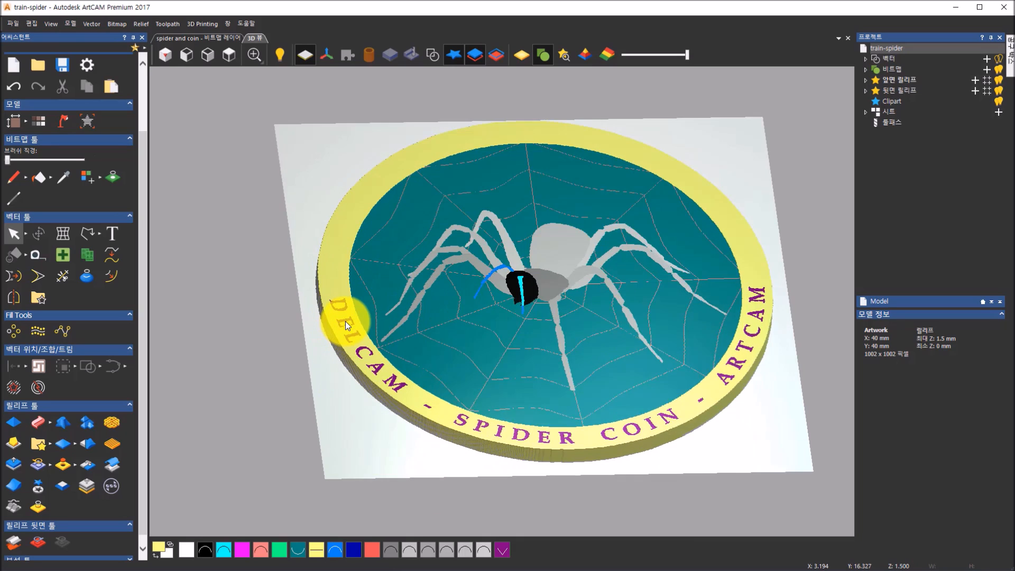
pyautogui.scroll(2, 345, 321)
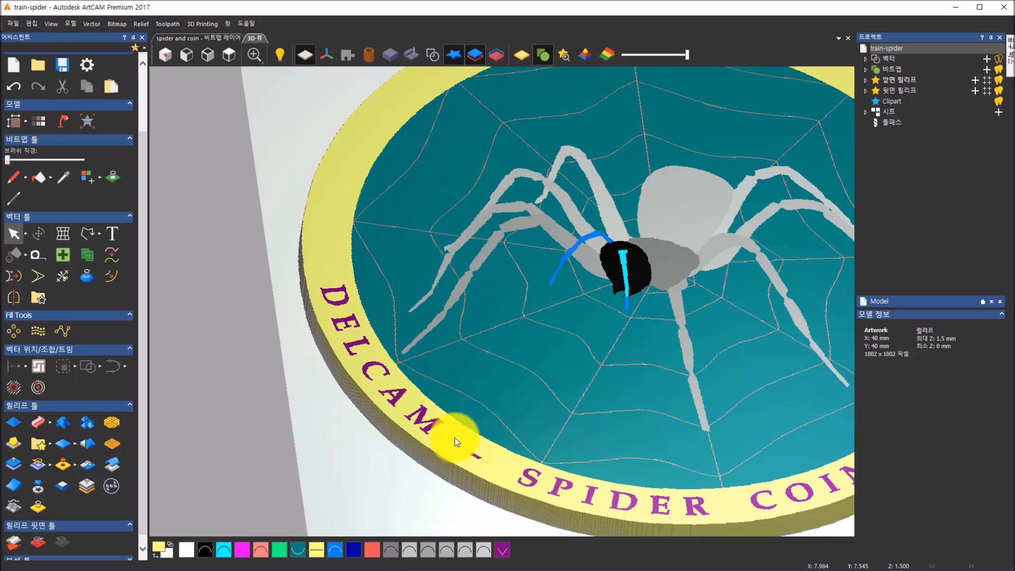
pyautogui.click(316, 551)
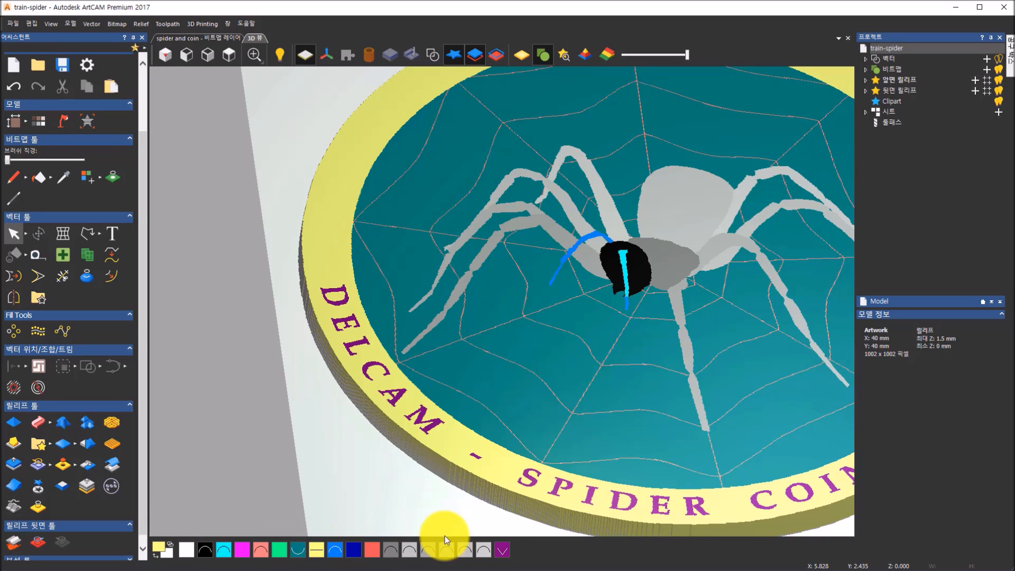
pyautogui.rightClick(497, 554)
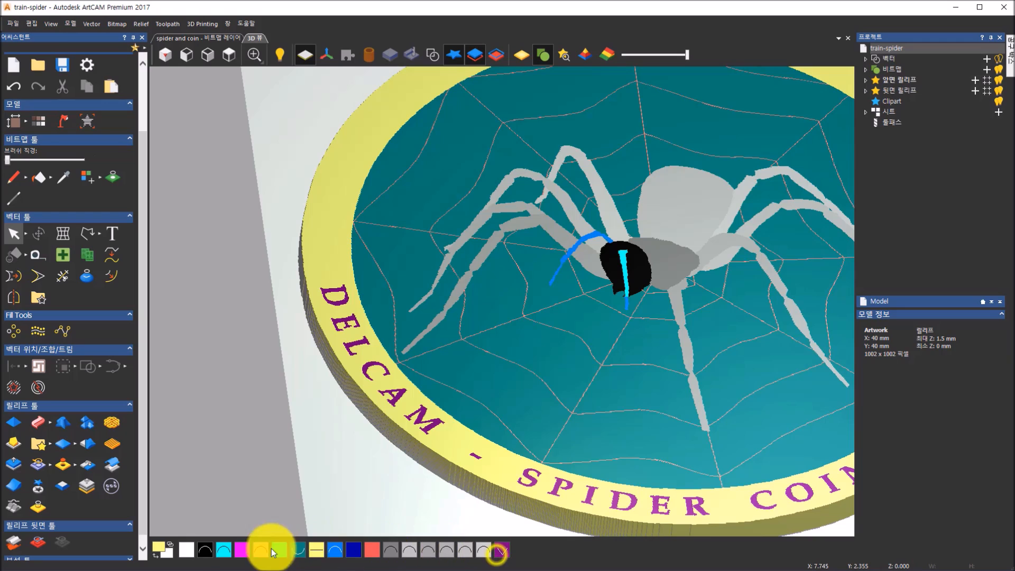
pyautogui.rightClick(505, 549)
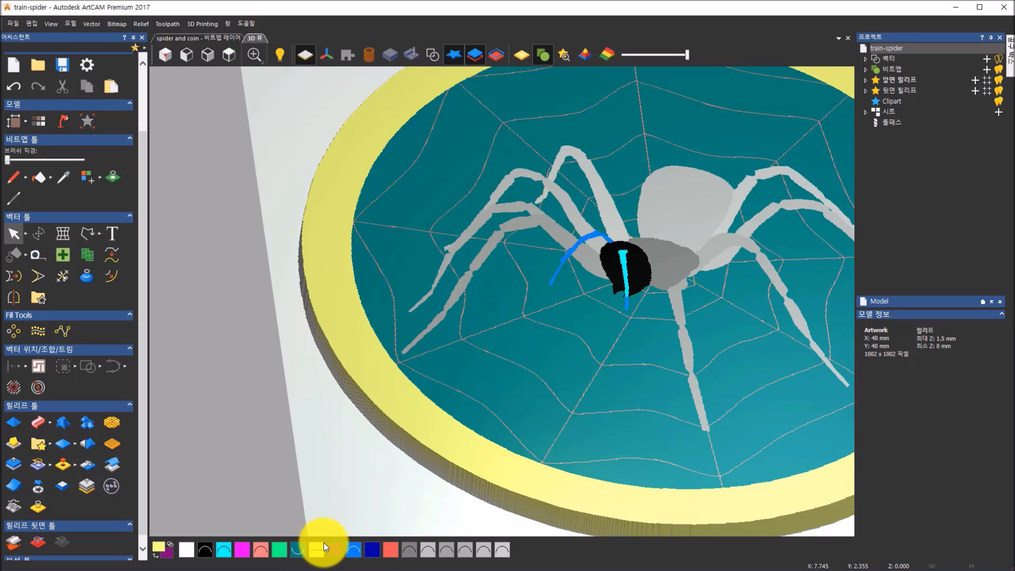
# Open the Shape Editor for the yellow coin rim and set its plane shape's start height to 2 mm.
pyautogui.click(230, 55)
pyautogui.moveTo(460, 439); pyautogui.dragTo(499, 252)
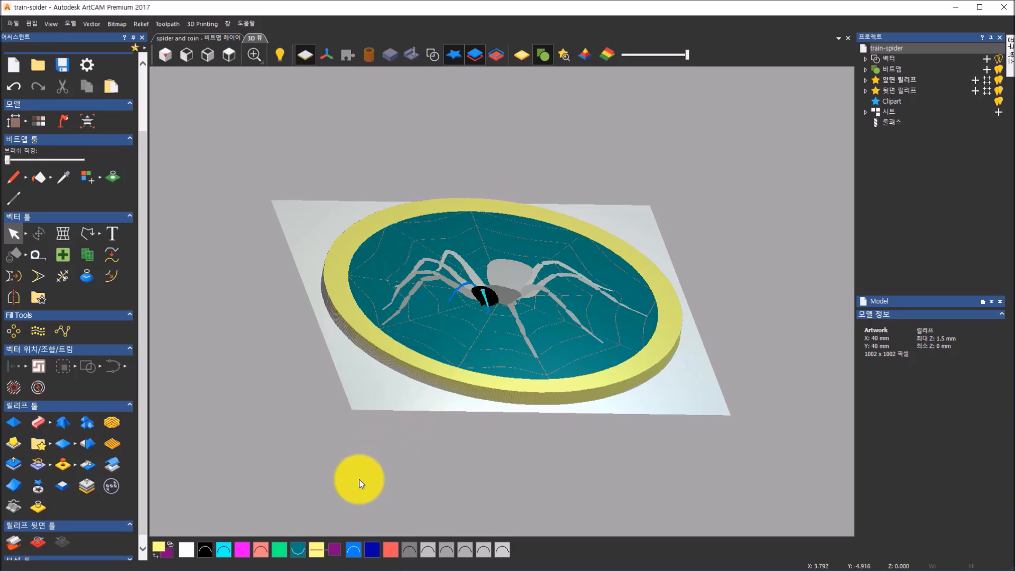
pyautogui.doubleClick(319, 555)
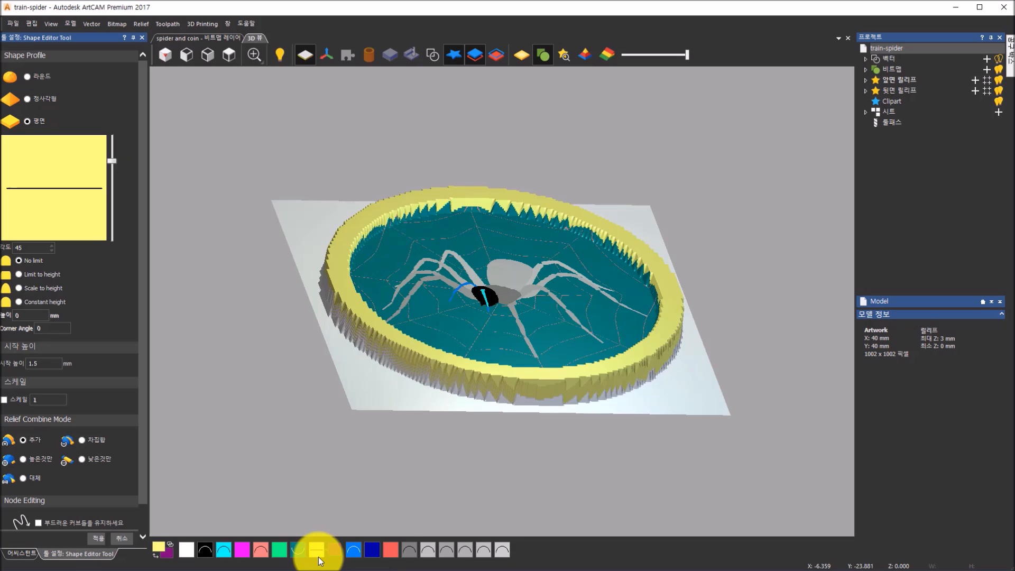
pyautogui.moveTo(522, 328); pyautogui.dragTo(187, 348)
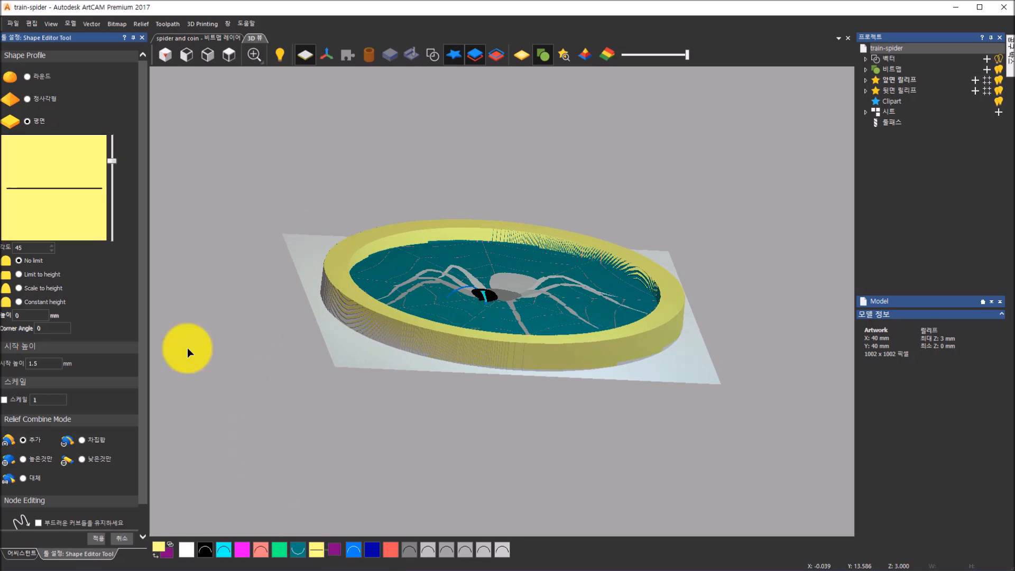
pyautogui.doubleClick(47, 364)
pyautogui.write('2')
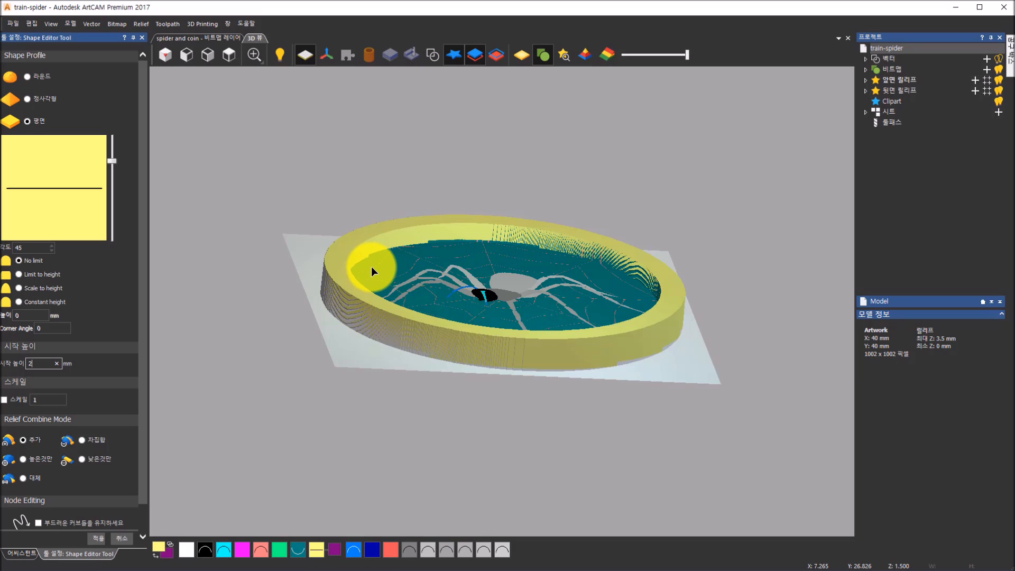
pyautogui.click(42, 360)
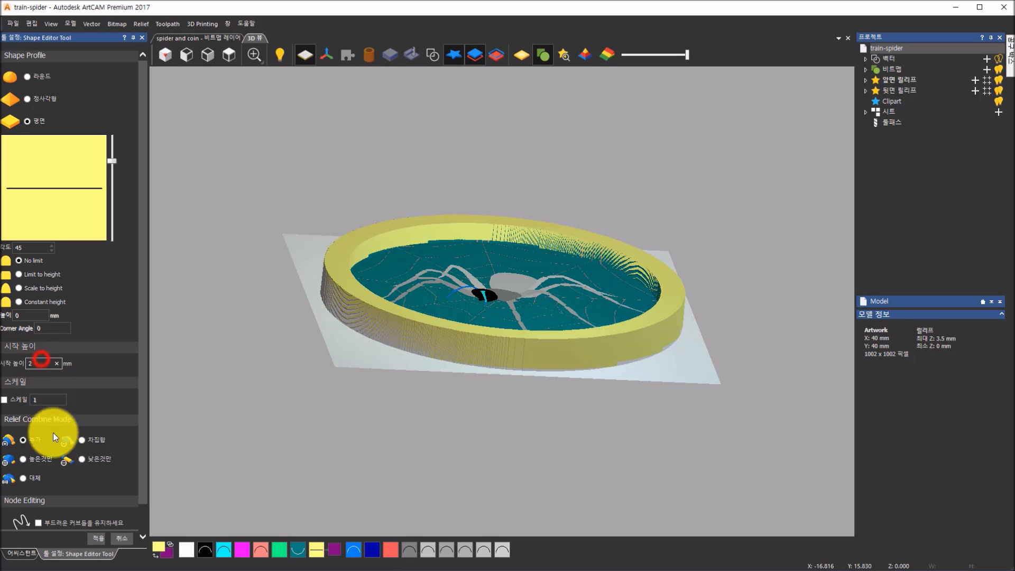
# Combine the yellow plane shape with the relief using the merge-highest mode, apply it and close the Shape Editor.
pyautogui.click(26, 462)
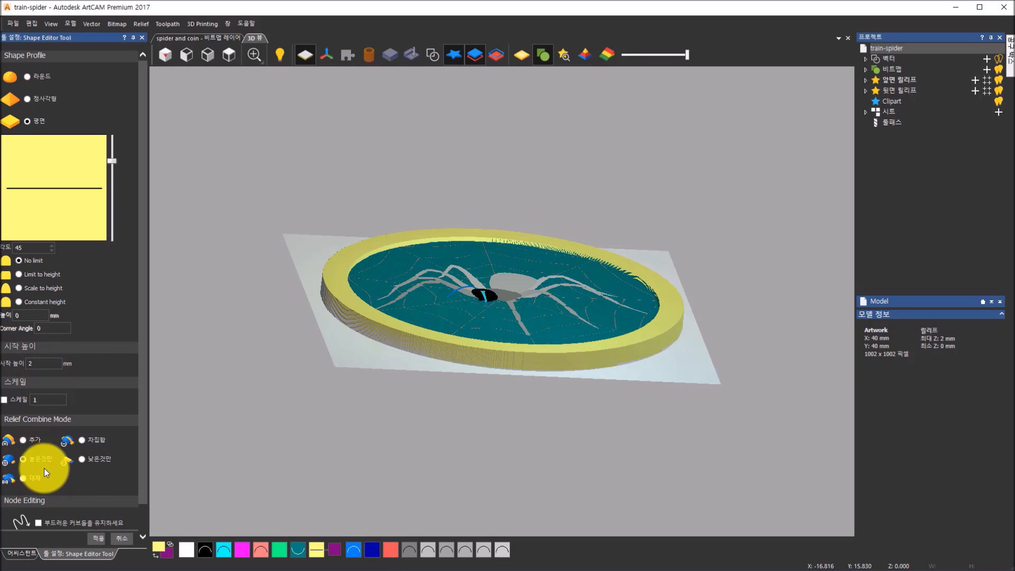
pyautogui.moveTo(340, 409); pyautogui.dragTo(48, 471)
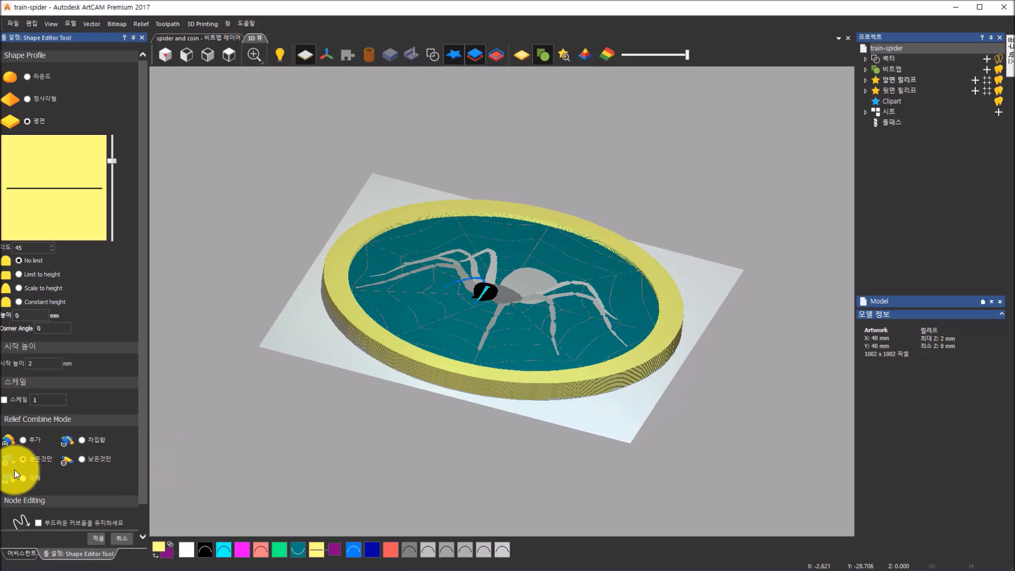
pyautogui.moveTo(537, 422); pyautogui.dragTo(297, 288)
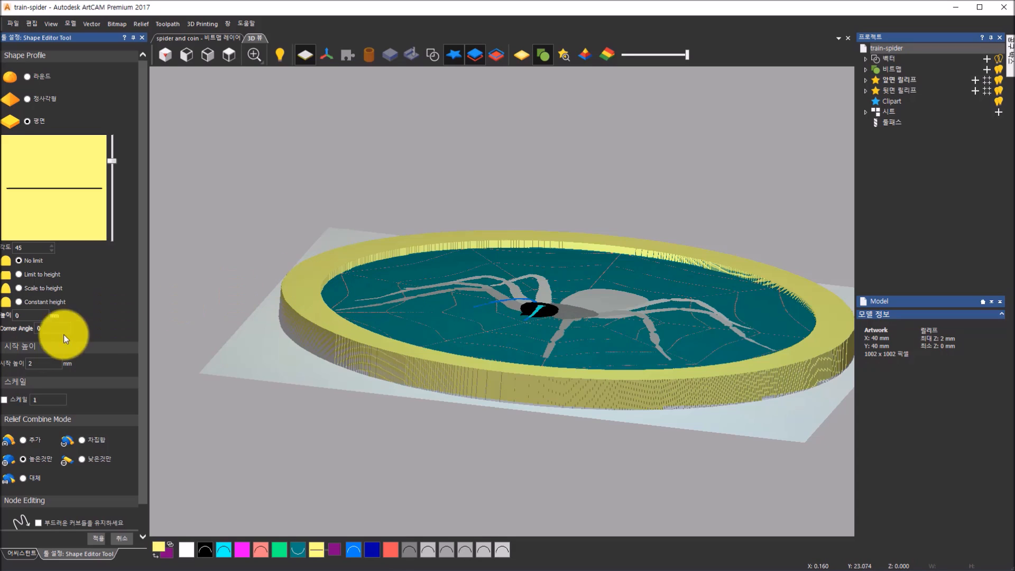
pyautogui.click(26, 459)
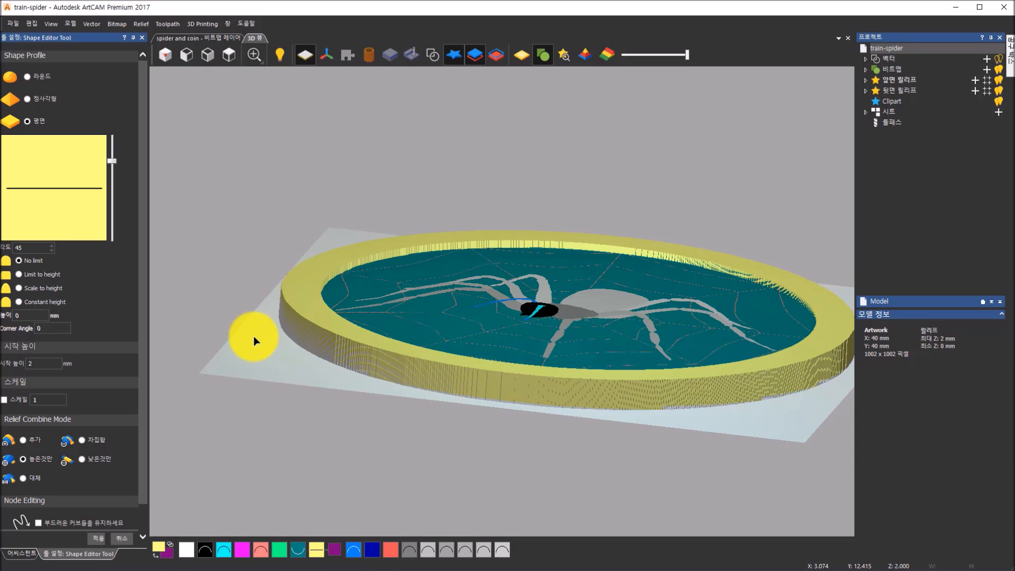
pyautogui.click(97, 539)
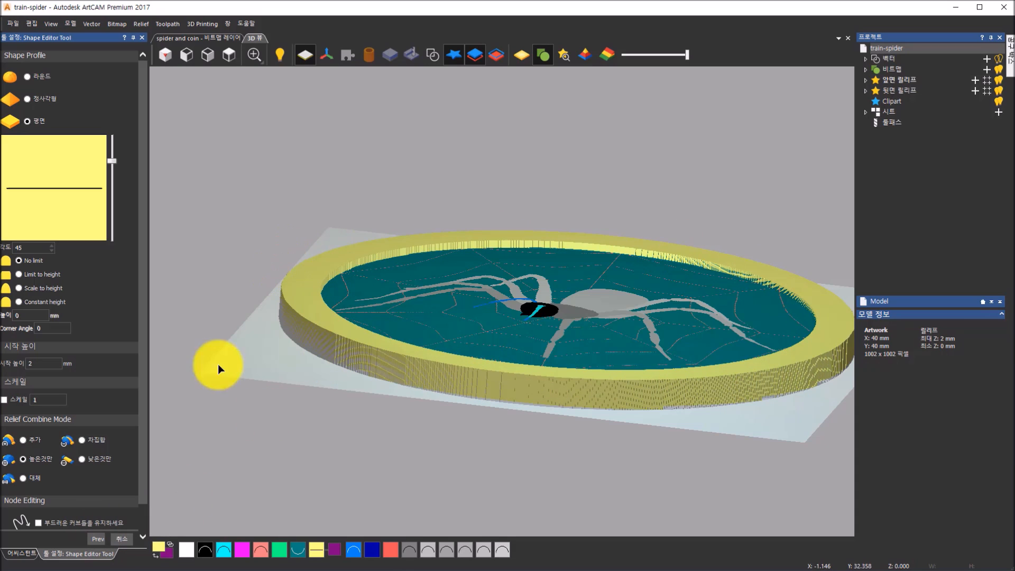
pyautogui.click(125, 546)
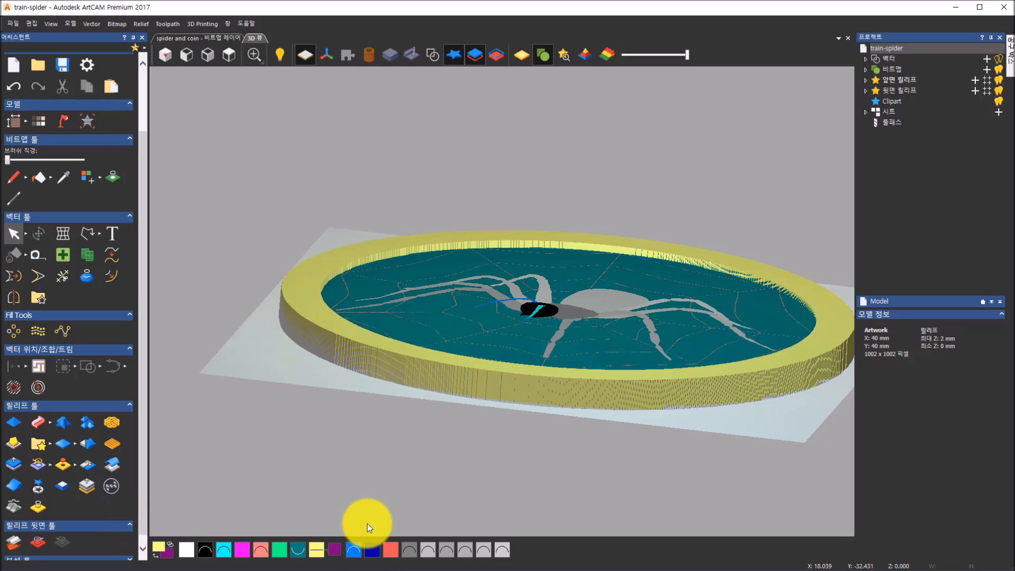
# Toggle the link between purple and yellow, leaving the purple lettering colour unlinked.
pyautogui.moveTo(374, 344); pyautogui.dragTo(374, 424)
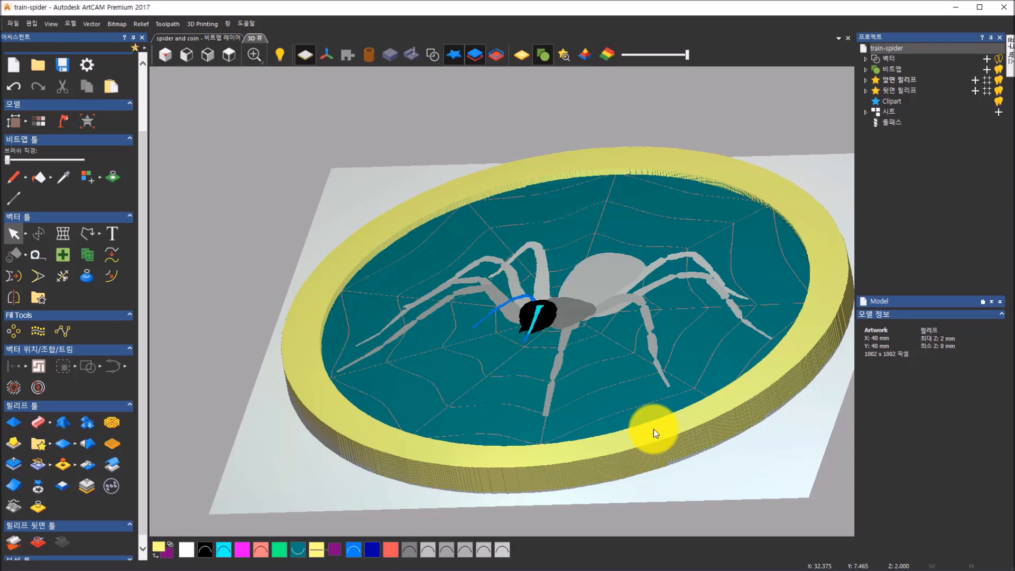
pyautogui.click(335, 549)
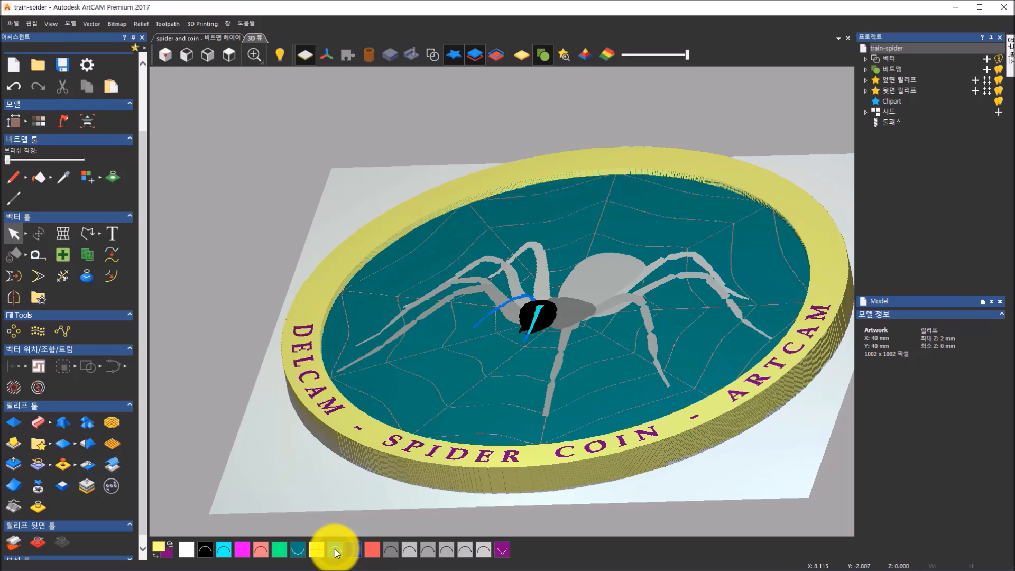
pyautogui.moveTo(337, 553); pyautogui.dragTo(501, 553)
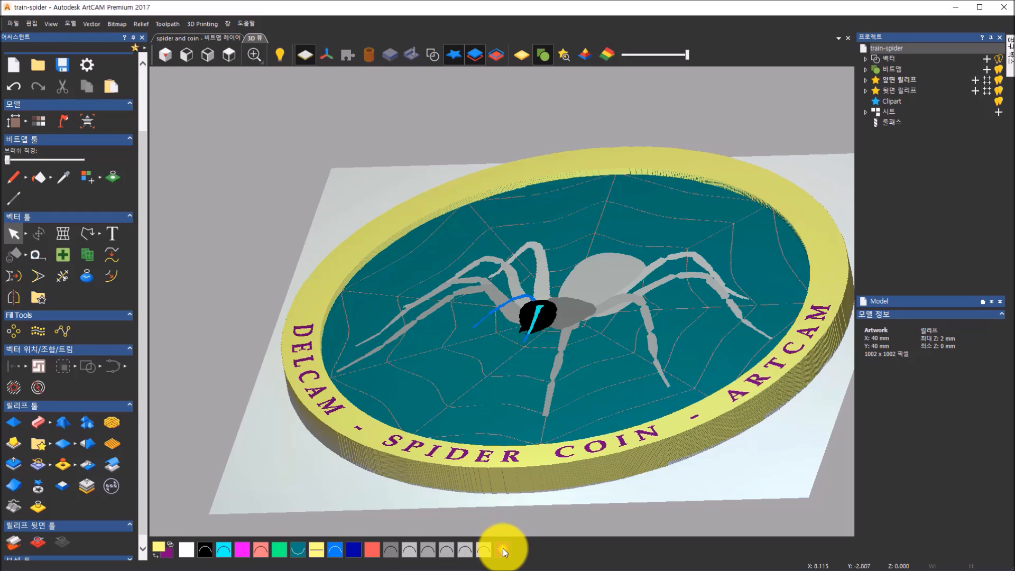
pyautogui.middleClick(503, 549)
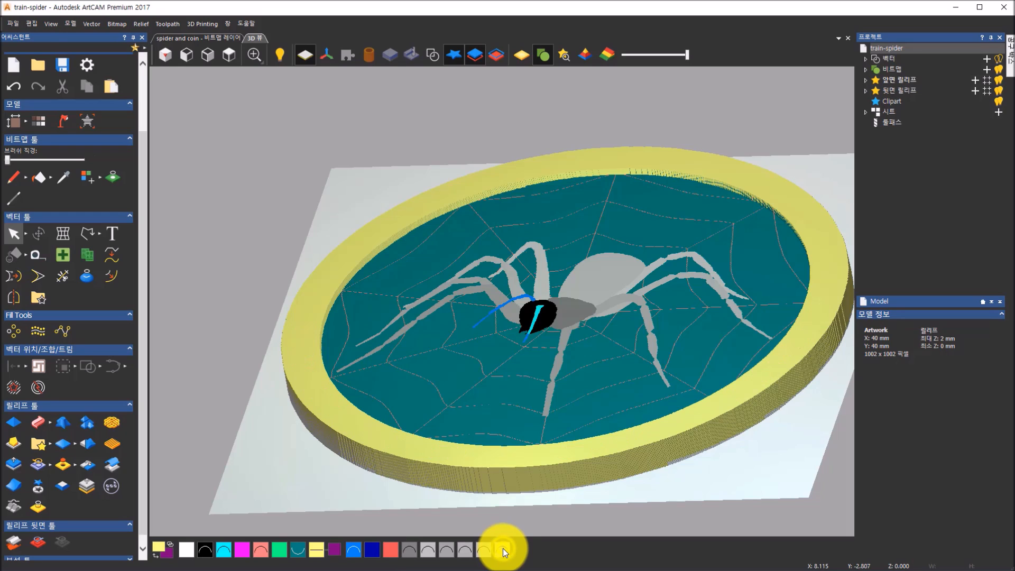
pyautogui.doubleClick(336, 548)
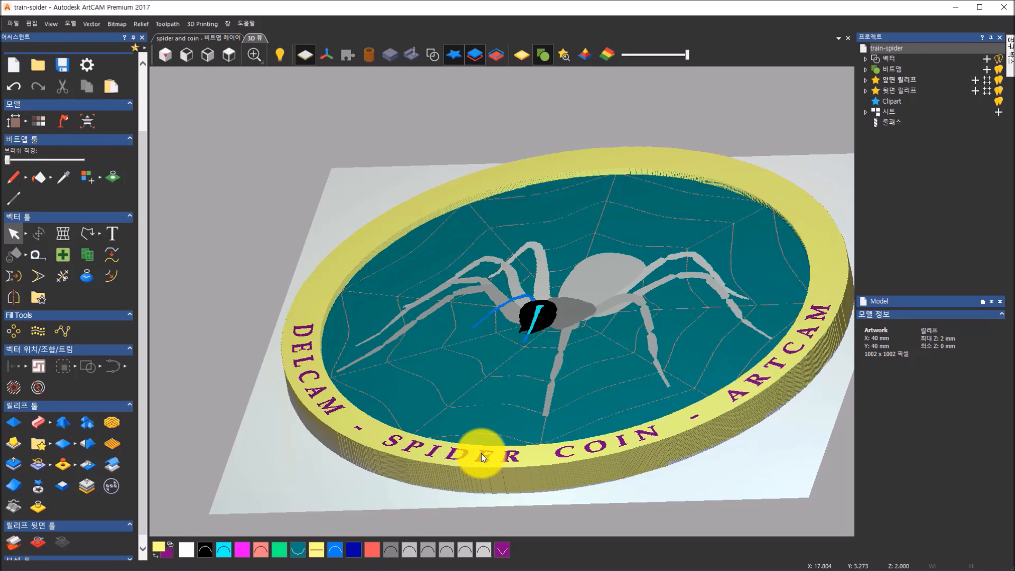
# Open the Shape Editor for the purple lettering and set its relief combine mode to subtract.
pyautogui.moveTo(406, 380); pyautogui.dragTo(349, 361)
pyautogui.scroll(5, 334, 363)
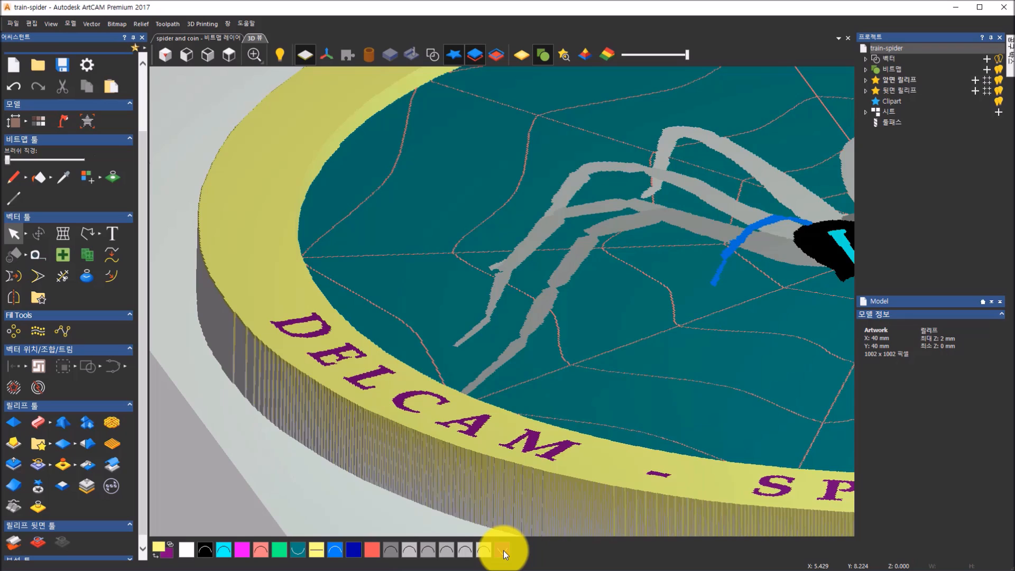
pyautogui.doubleClick(504, 551)
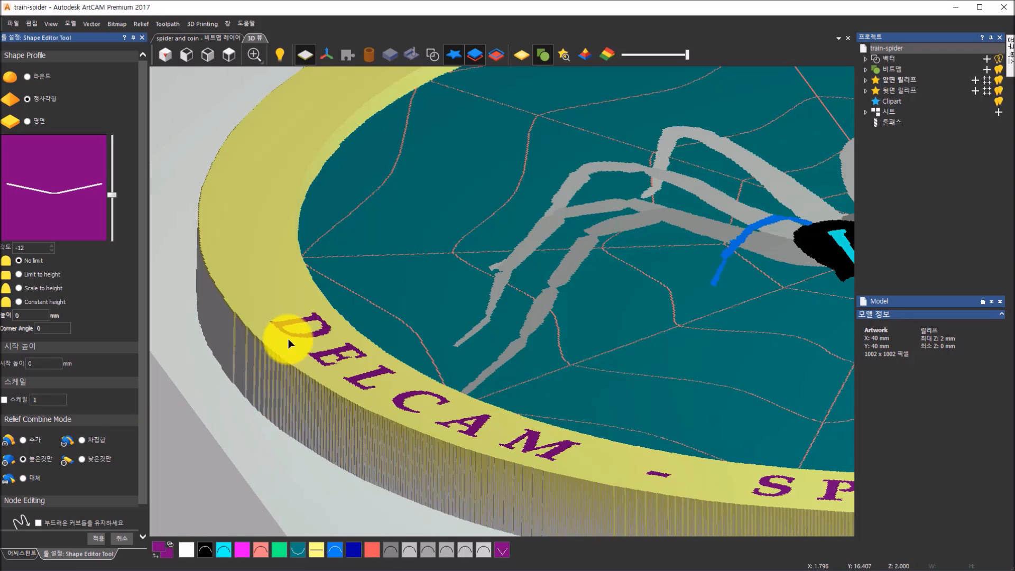
pyautogui.click(81, 441)
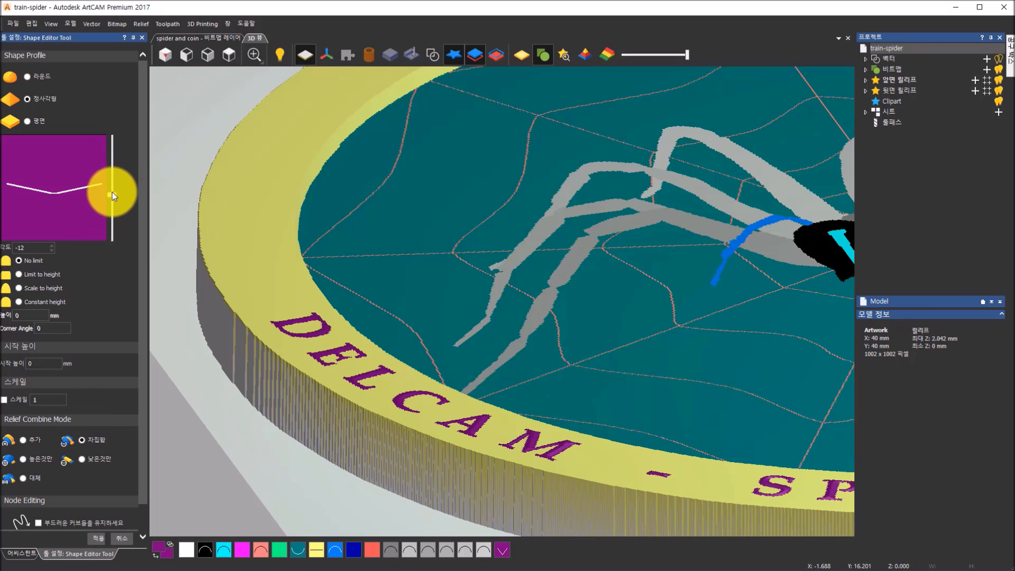
# Try angles of -14, 45 and -48 degrees for the purple lettering's square profile.
pyautogui.moveTo(114, 194)
pyautogui.mouseDown()
pyautogui.moveTo(116, 166)
pyautogui.moveTo(112, 220)
pyautogui.moveTo(118, 193)
pyautogui.mouseUp()
pyautogui.moveTo(494, 442); pyautogui.dragTo(586, 435)
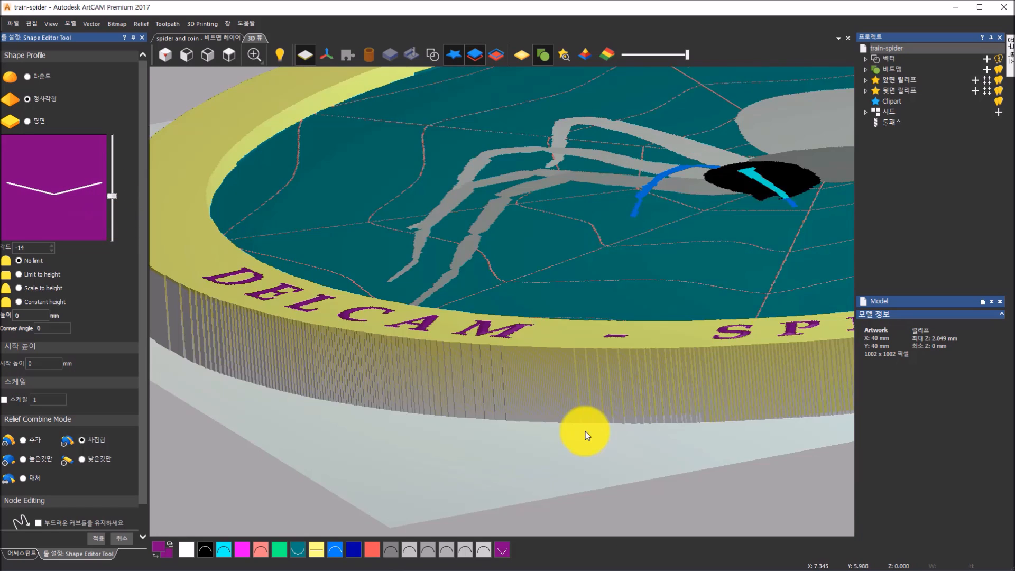
pyautogui.scroll(4, 470, 328)
pyautogui.scroll(-1, 483, 348)
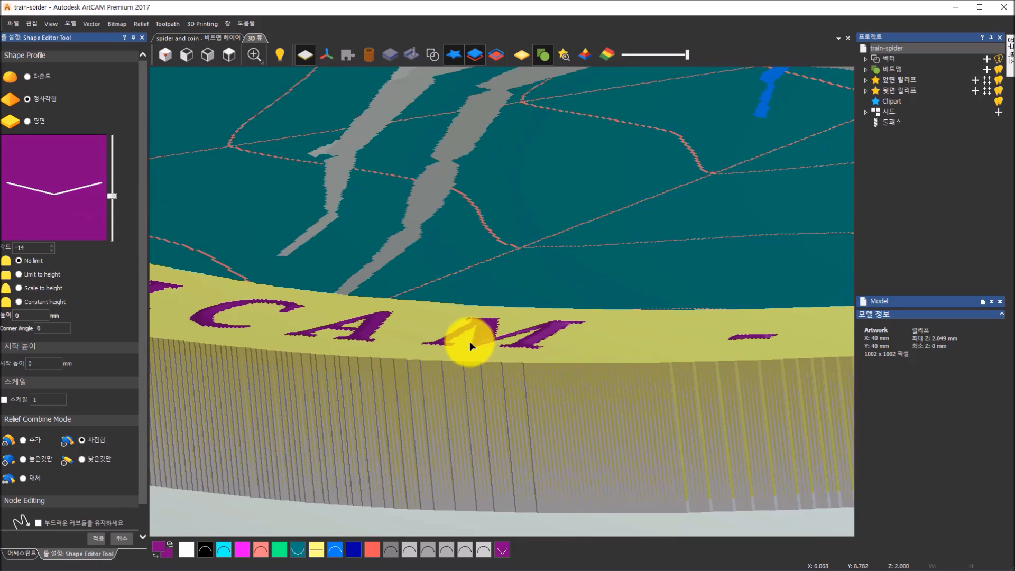
pyautogui.moveTo(114, 195); pyautogui.dragTo(135, 169)
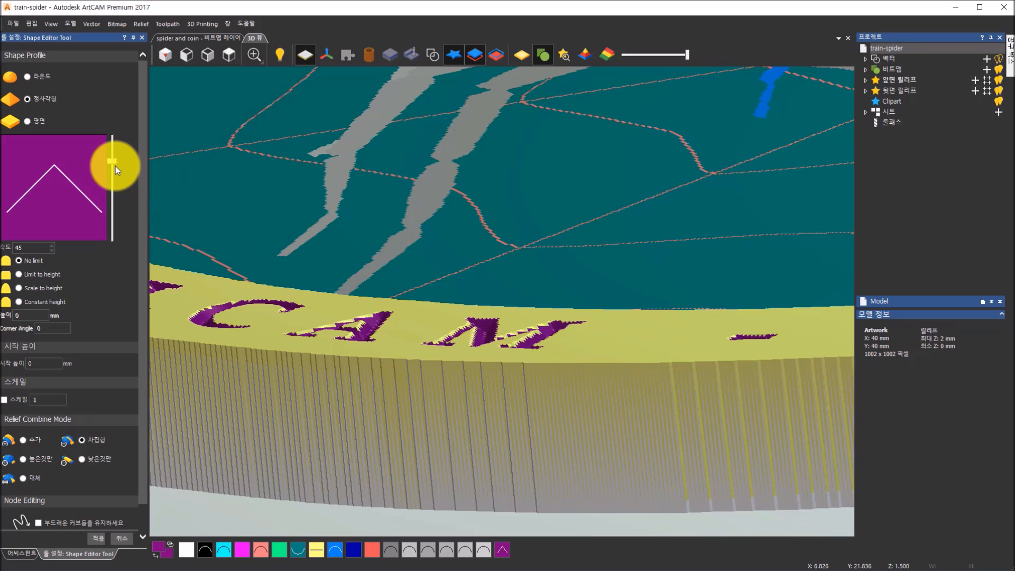
pyautogui.moveTo(114, 161); pyautogui.dragTo(114, 213)
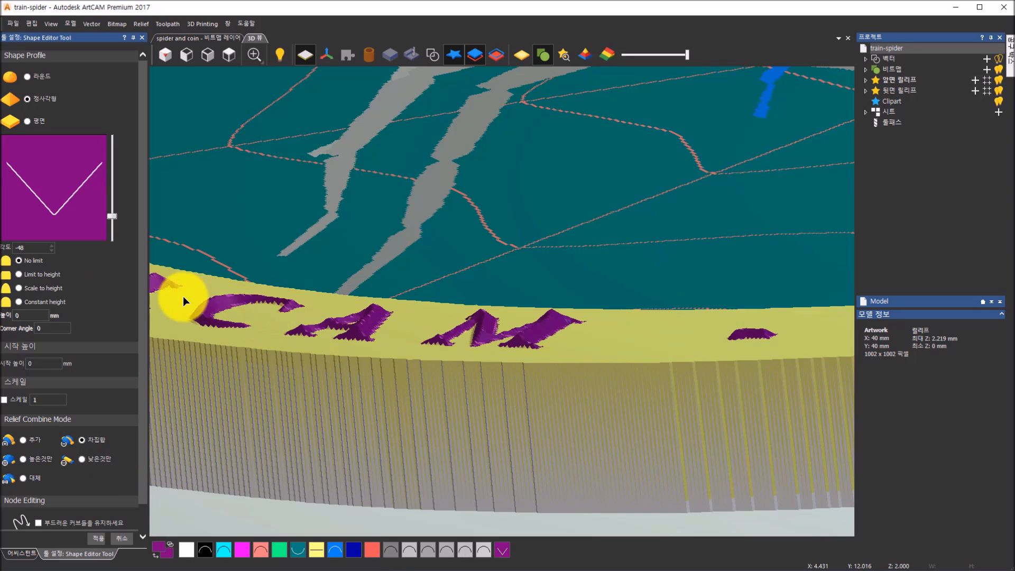
# Set the purple lettering's square profile angle to 41 degrees in subtract mode and inspect the text around the rim.
pyautogui.moveTo(111, 214); pyautogui.dragTo(114, 159)
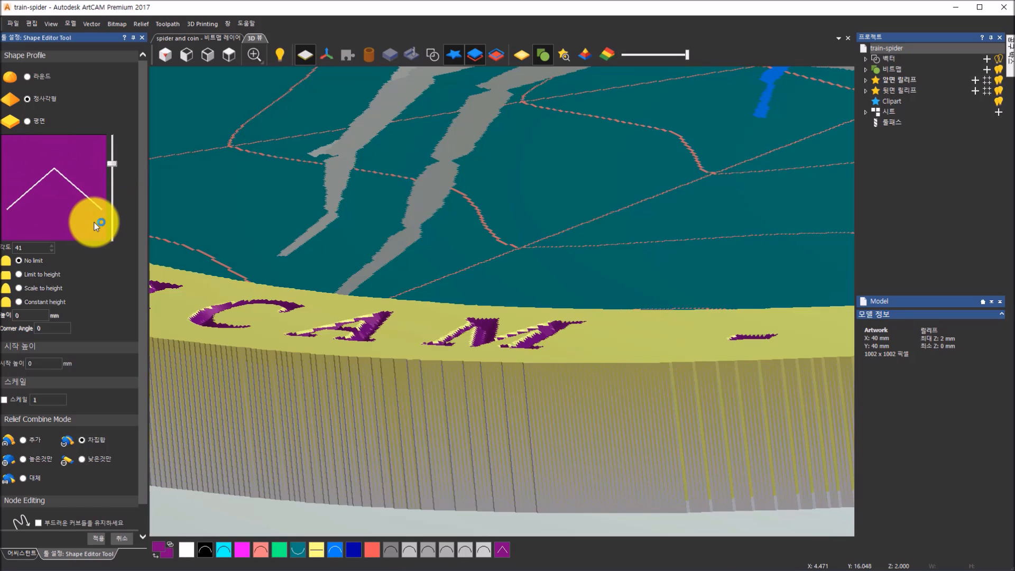
pyautogui.scroll(4, 499, 378)
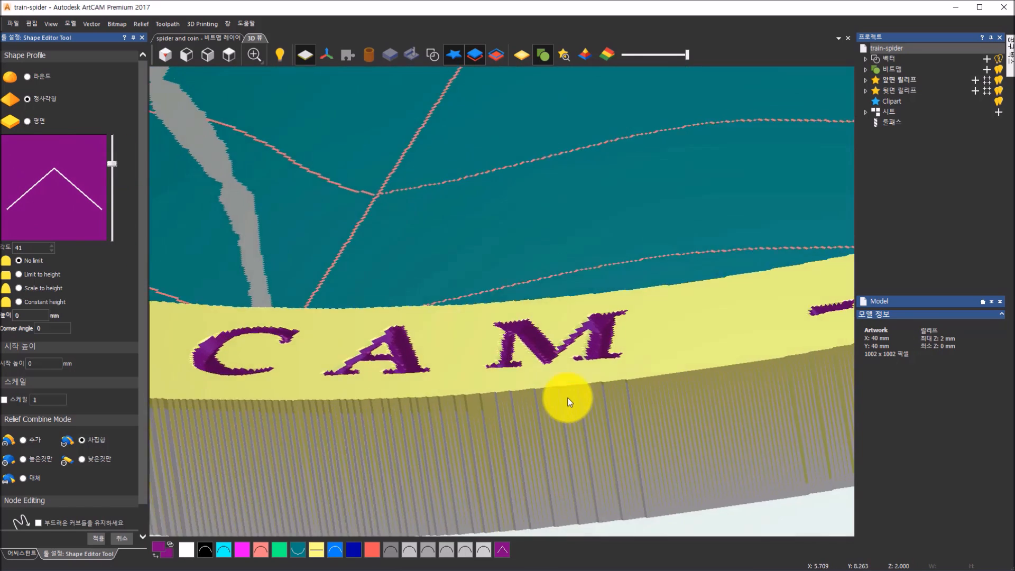
pyautogui.click(92, 443)
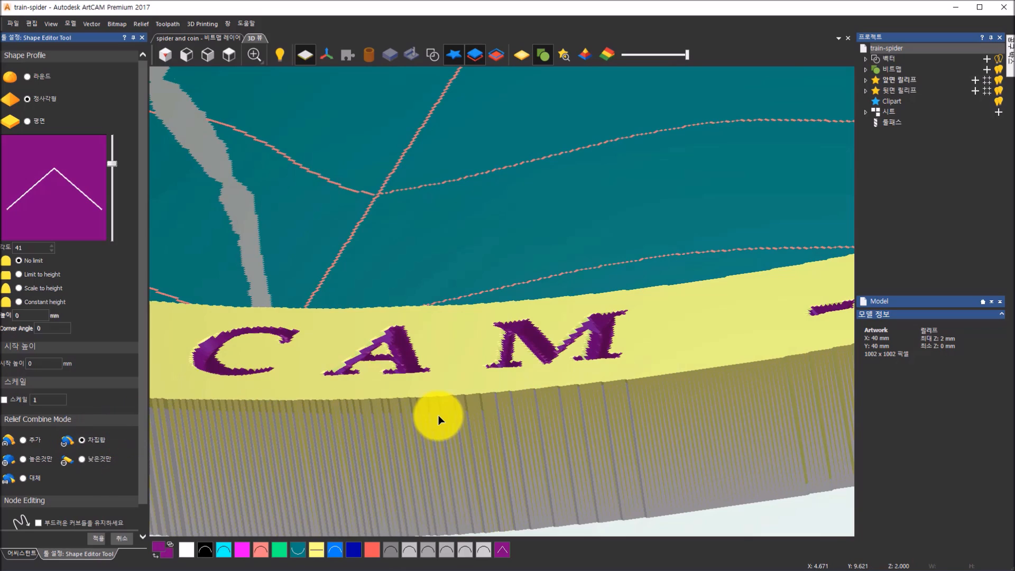
pyautogui.scroll(-5, 439, 415)
pyautogui.scroll(5, 652, 397)
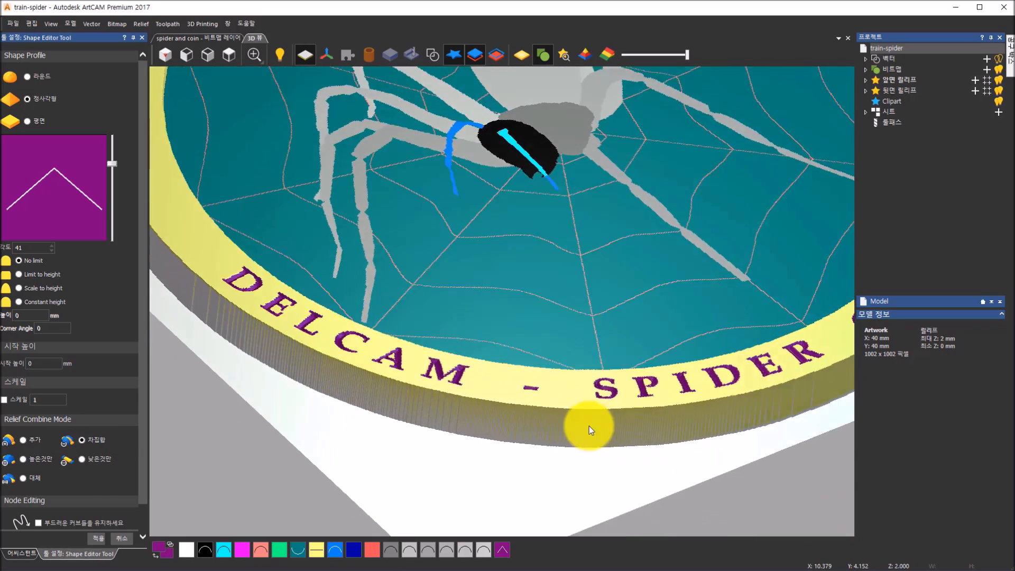
pyautogui.moveTo(589, 425); pyautogui.dragTo(503, 399)
pyautogui.moveTo(578, 273); pyautogui.dragTo(320, 285)
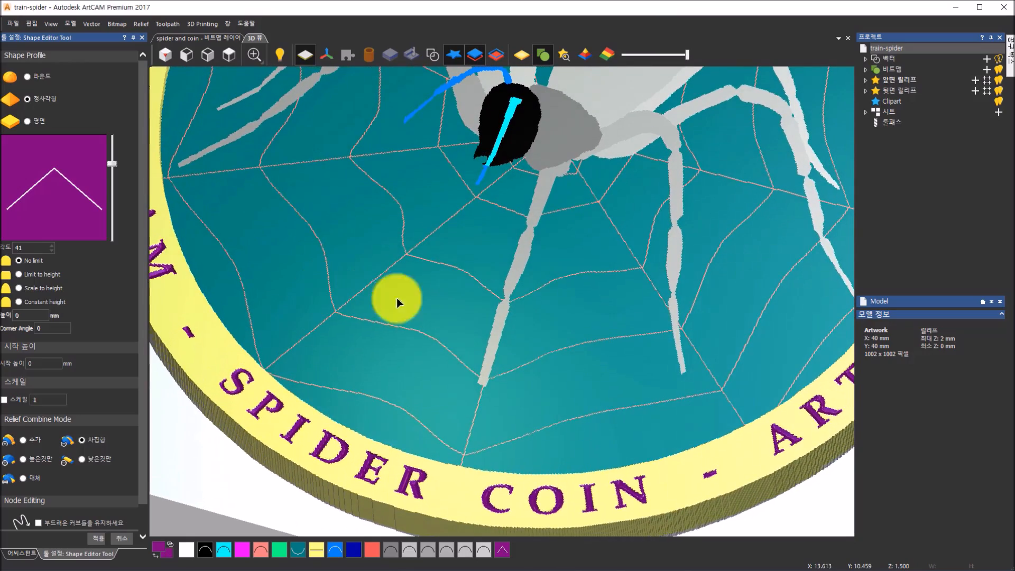
pyautogui.scroll(-3, 538, 330)
pyautogui.moveTo(553, 334); pyautogui.dragTo(650, 275)
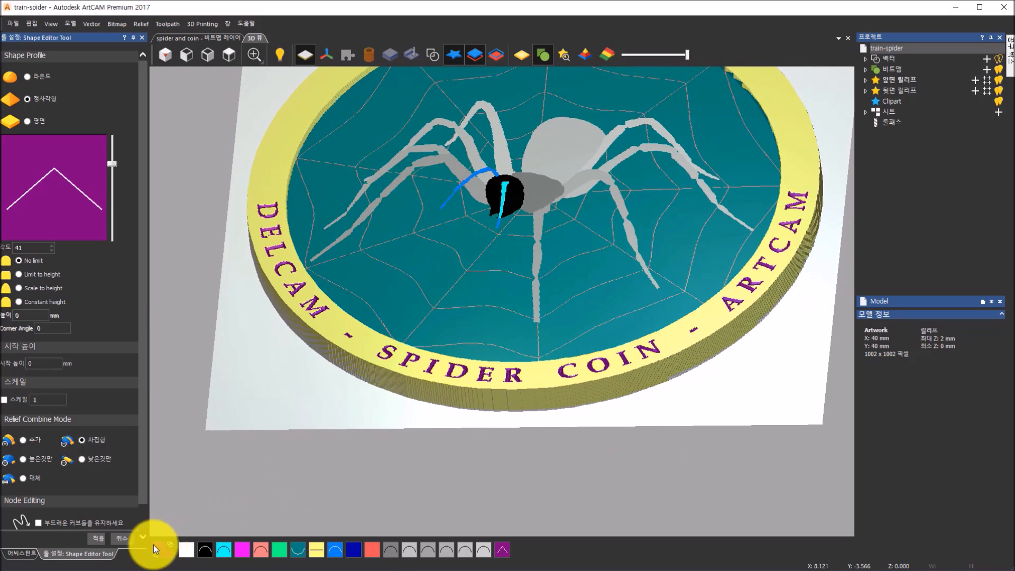
# Apply the purple lettering's engraving, and set the light-grey abdomen's relief combine mode to add.
pyautogui.click(101, 540)
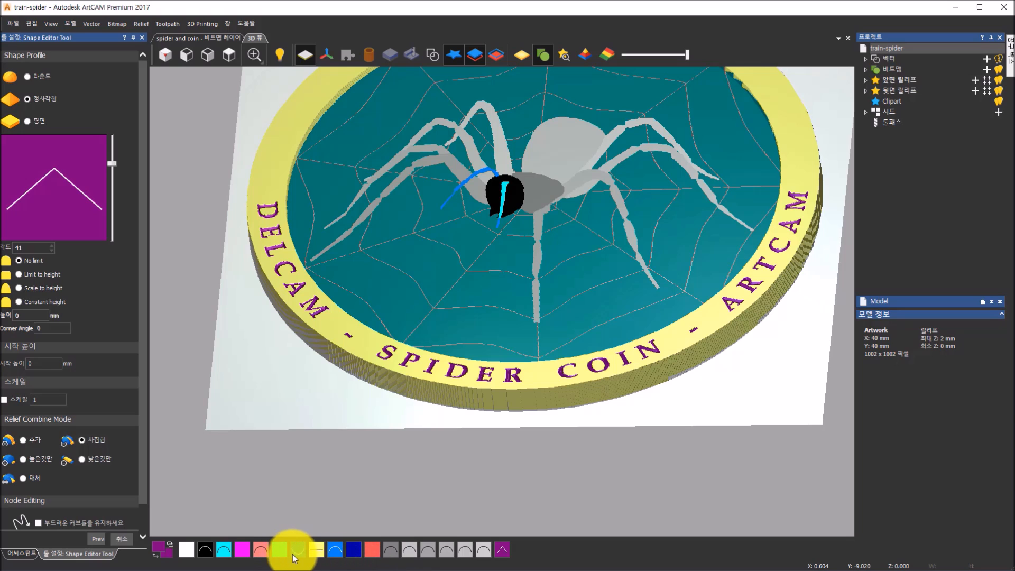
pyautogui.click(414, 550)
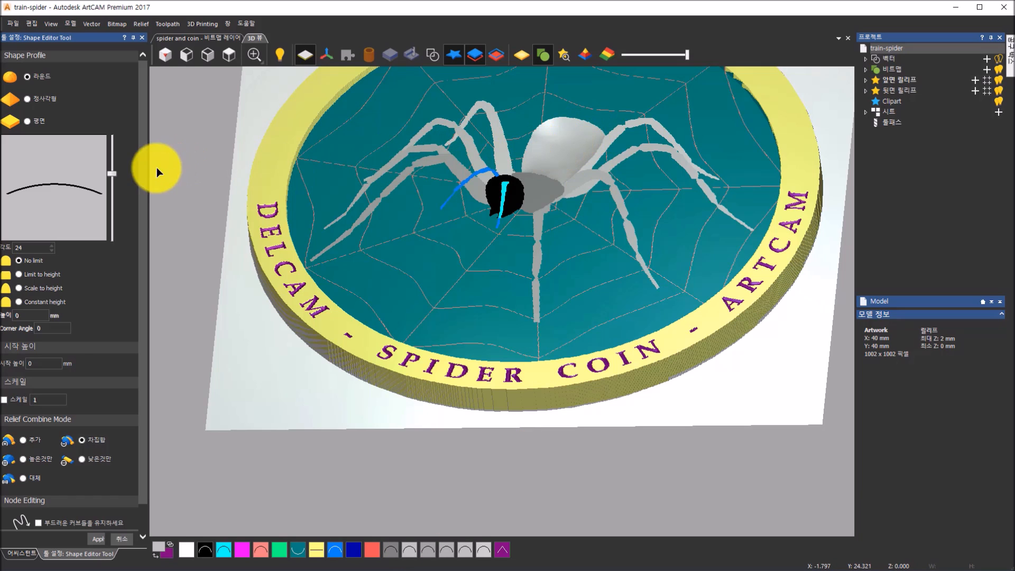
pyautogui.moveTo(475, 330); pyautogui.dragTo(500, 215)
pyautogui.scroll(5, 576, 176)
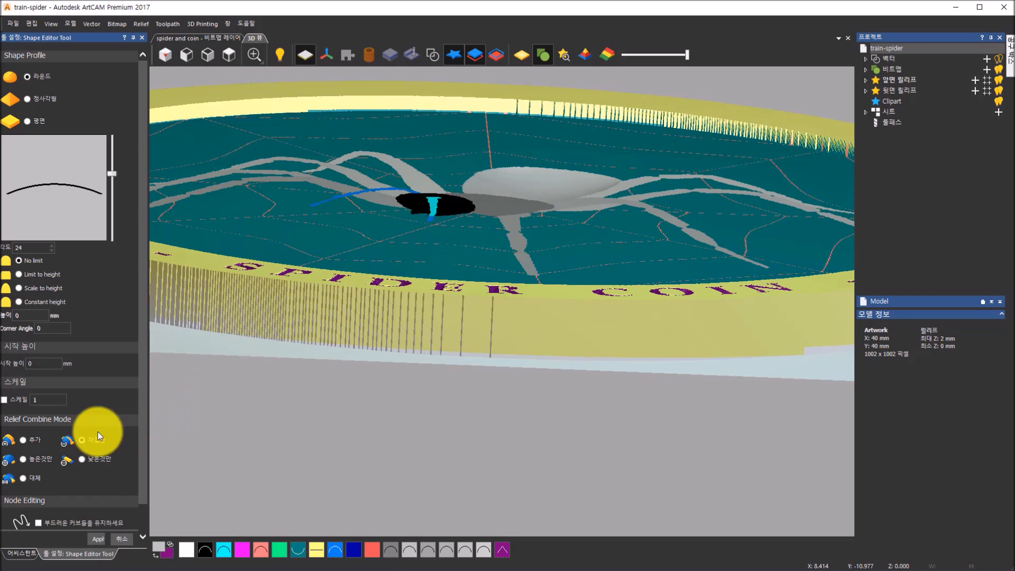
pyautogui.click(26, 442)
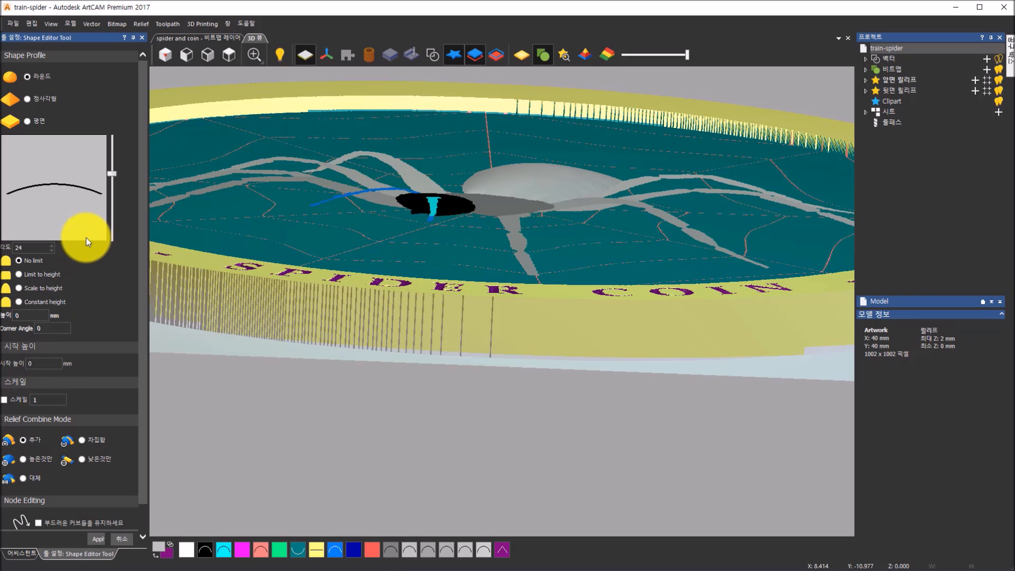
# Set the abdomen's round profile angle to 27 degrees and apply it to the relief.
pyautogui.scroll(5, 530, 218)
pyautogui.moveTo(496, 231); pyautogui.dragTo(493, 228)
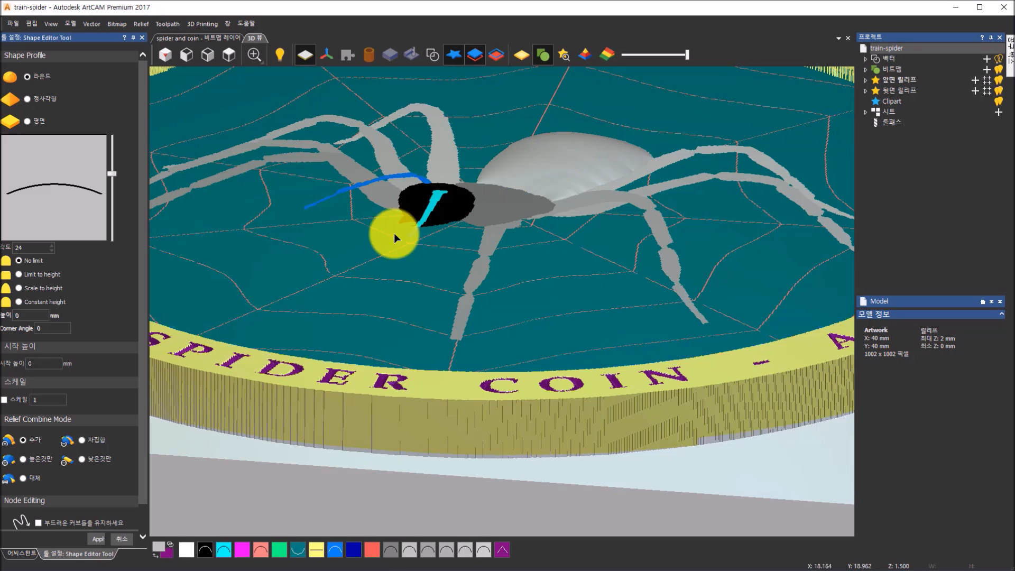
pyautogui.moveTo(112, 174)
pyautogui.mouseDown()
pyautogui.moveTo(111, 157)
pyautogui.moveTo(113, 171)
pyautogui.mouseUp()
pyautogui.moveTo(586, 315); pyautogui.dragTo(482, 178)
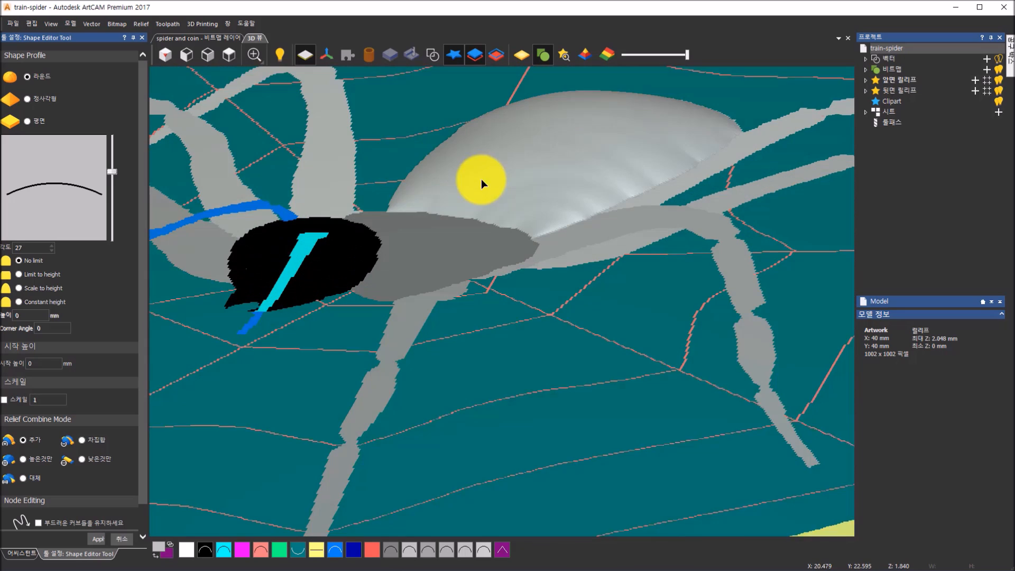
pyautogui.click(98, 540)
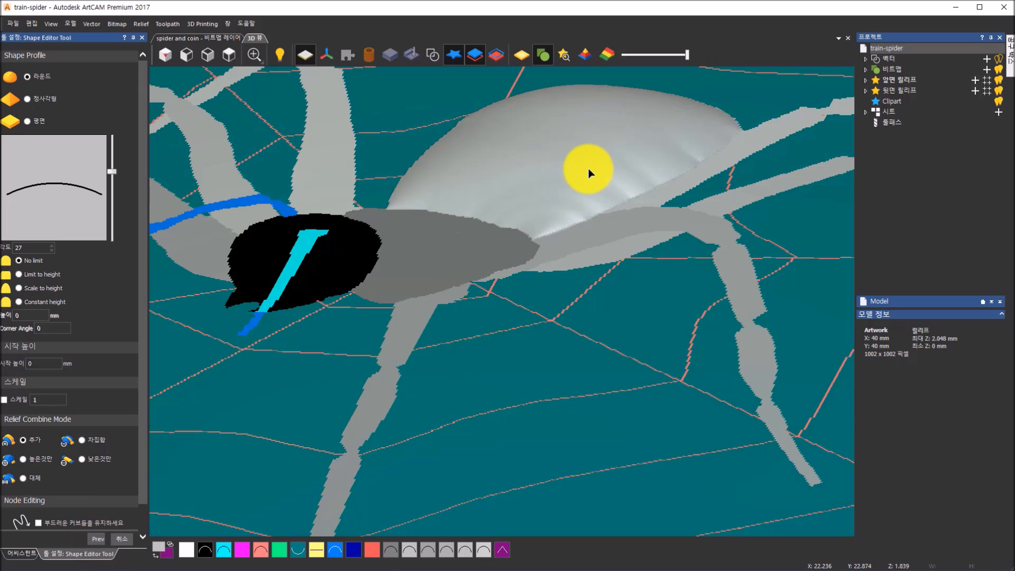
pyautogui.scroll(-5, 587, 168)
pyautogui.moveTo(584, 170); pyautogui.dragTo(456, 291)
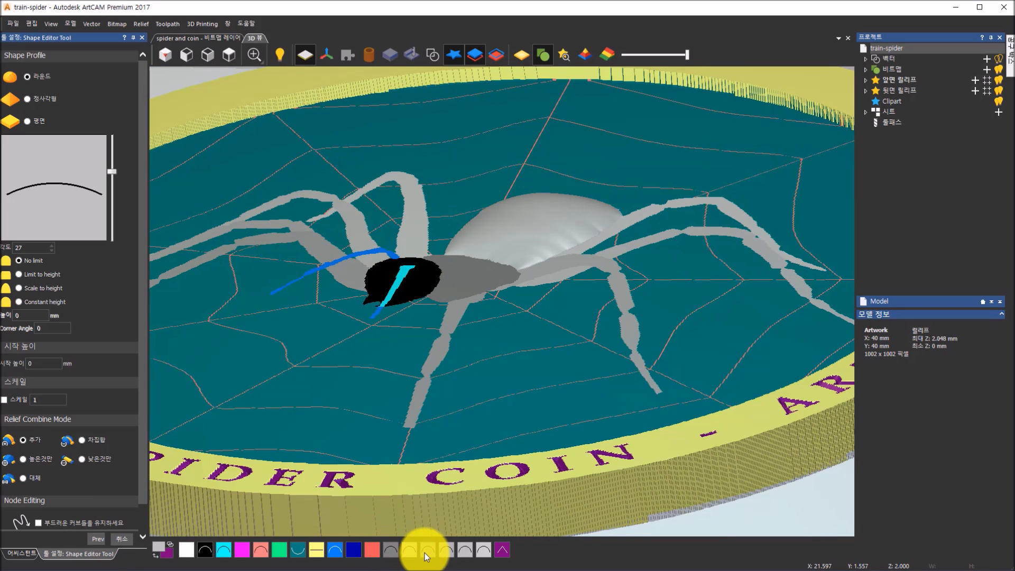
# Apply a round profile at 23 degrees in add mode to the dark-grey thorax, and close the Shape Editor.
pyautogui.click(390, 555)
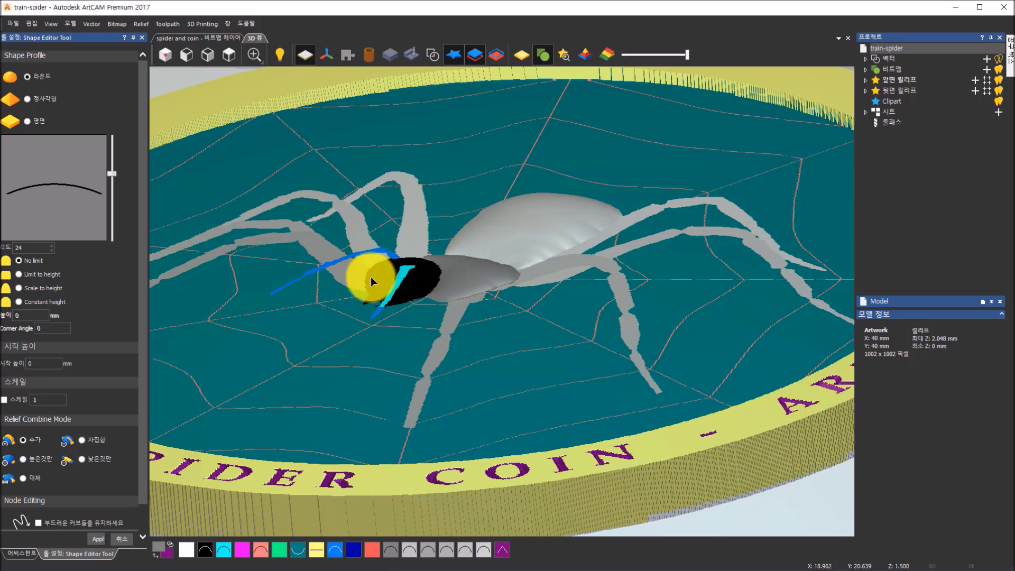
pyautogui.moveTo(114, 176); pyautogui.dragTo(113, 161)
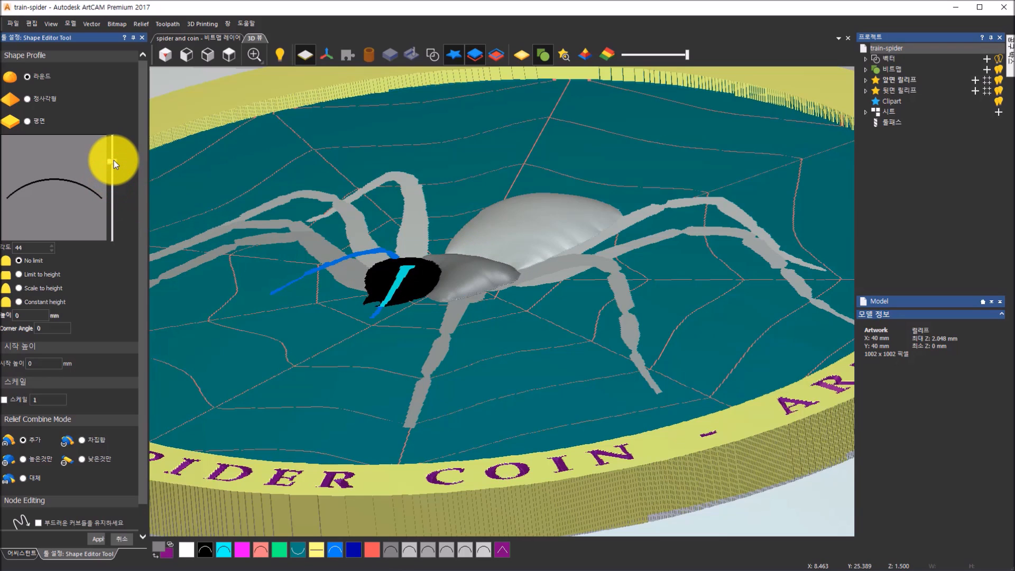
pyautogui.moveTo(111, 167); pyautogui.dragTo(112, 177)
pyautogui.moveTo(535, 378); pyautogui.dragTo(257, 277)
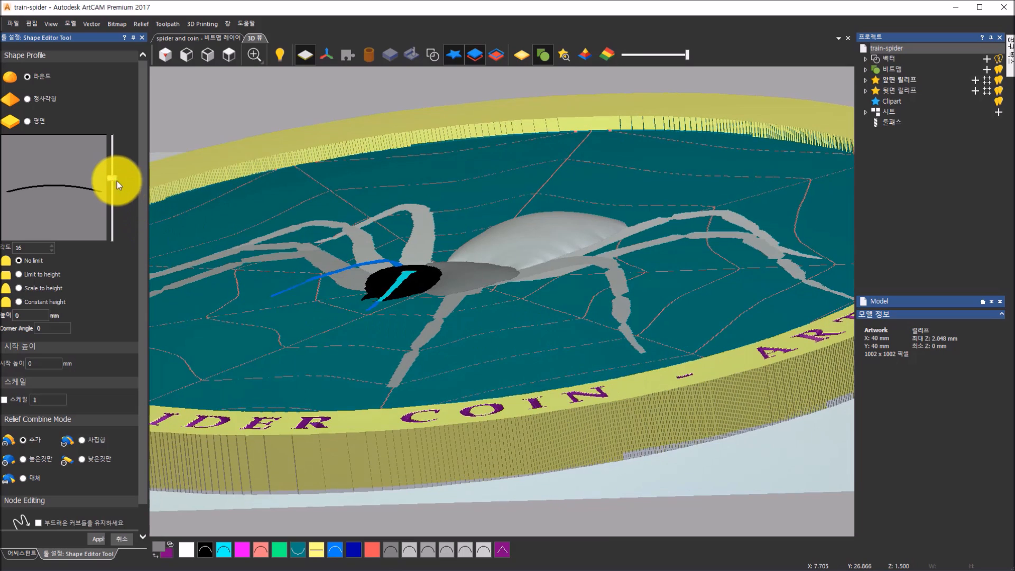
pyautogui.moveTo(113, 176); pyautogui.dragTo(123, 169)
pyautogui.scroll(6, 490, 292)
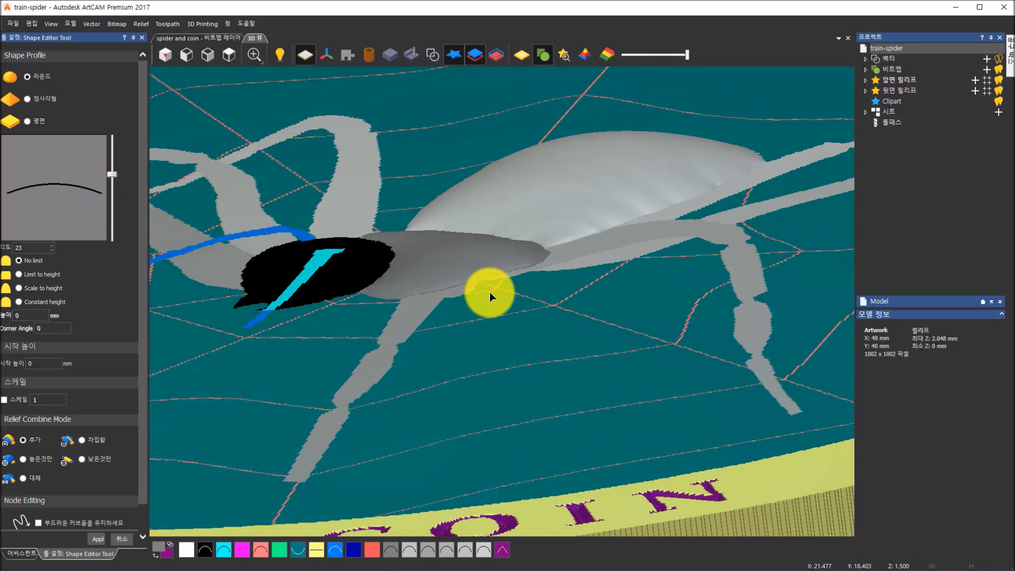
pyautogui.moveTo(458, 324); pyautogui.dragTo(415, 342)
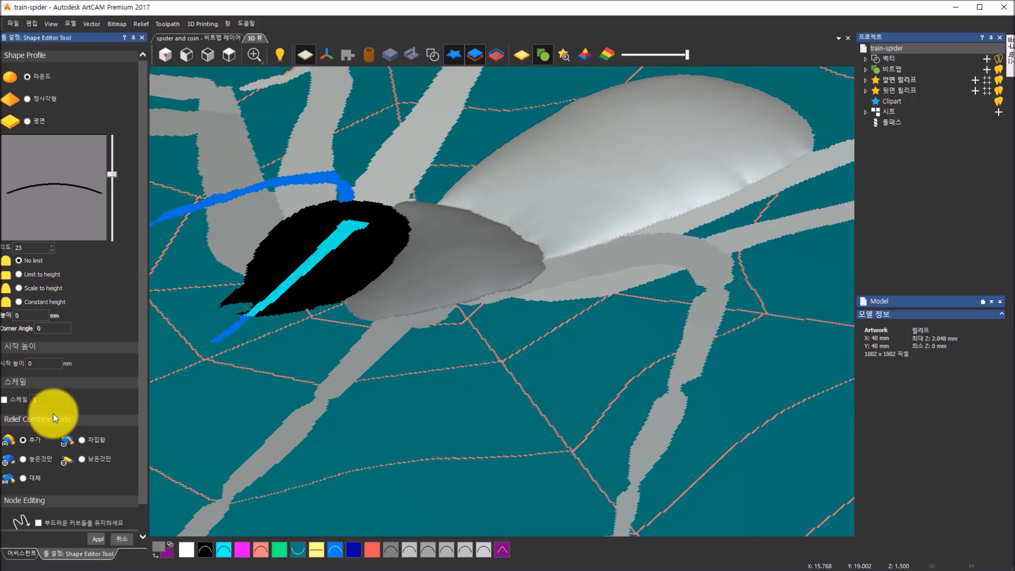
pyautogui.click(98, 540)
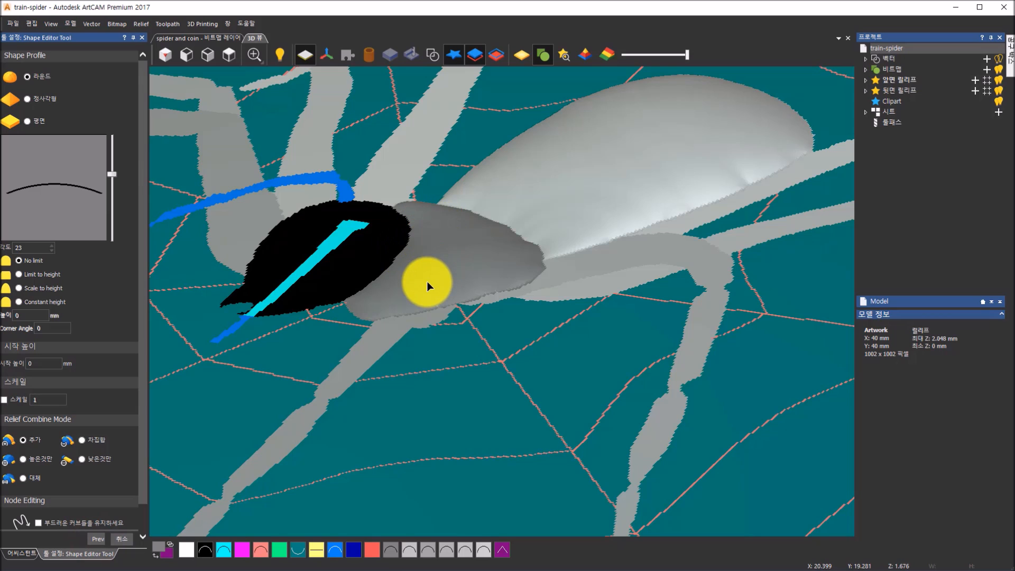
pyautogui.scroll(-3, 428, 282)
pyautogui.scroll(-3, 426, 282)
pyautogui.scroll(3, 429, 288)
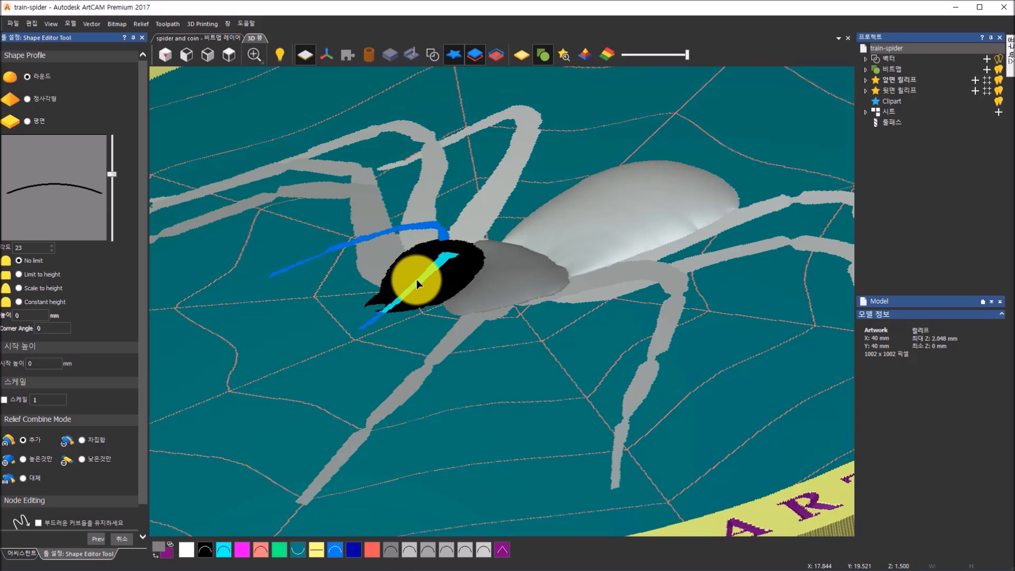
pyautogui.click(127, 538)
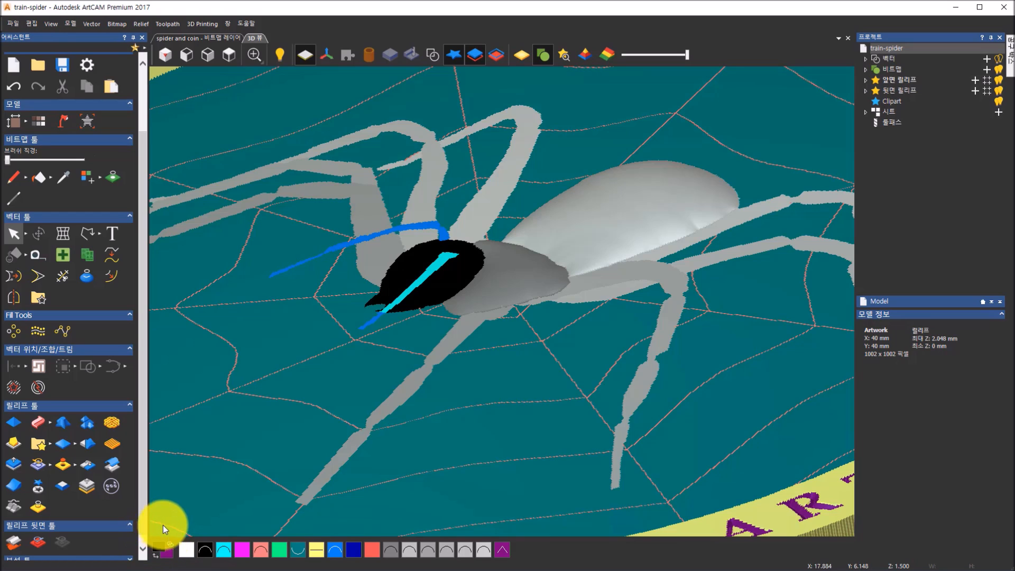
# Link the cyan stripe colour to the black head colour and open the Shape Editor for black.
pyautogui.keyDown('shift'); pyautogui.click(225, 553); pyautogui.keyUp('shift')
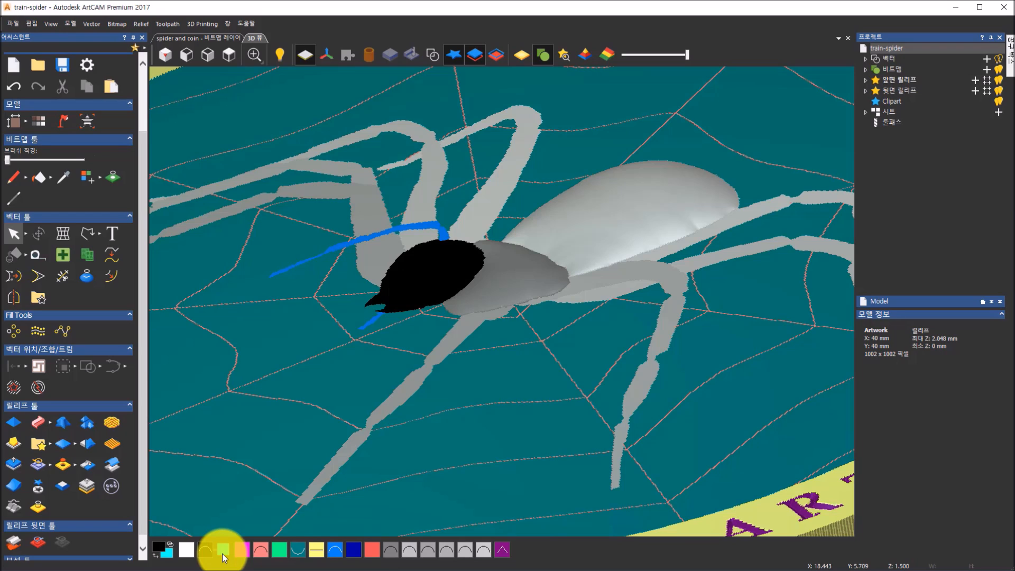
pyautogui.moveTo(367, 298)
pyautogui.mouseDown()
pyautogui.moveTo(373, 308)
pyautogui.moveTo(435, 307)
pyautogui.moveTo(479, 247)
pyautogui.moveTo(431, 244)
pyautogui.mouseUp()
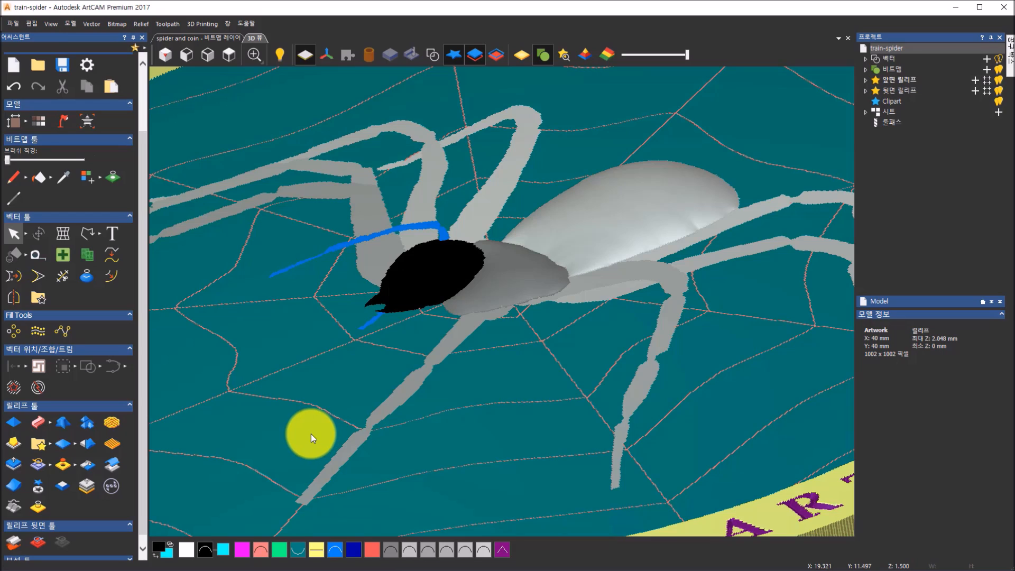
pyautogui.doubleClick(205, 551)
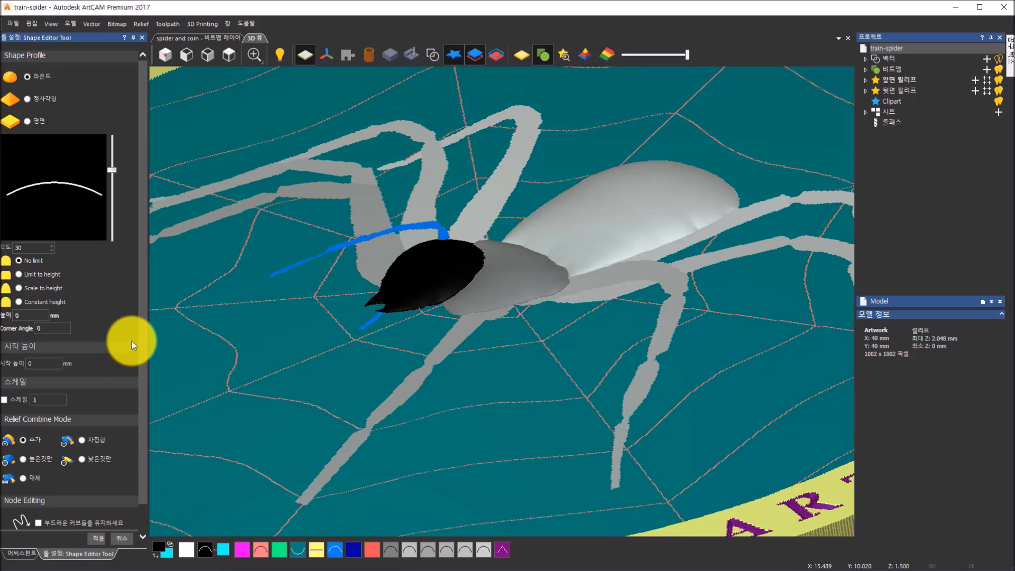
# Set the black head's round profile angle to 27 degrees in add mode and apply it.
pyautogui.moveTo(574, 285); pyautogui.dragTo(26, 175)
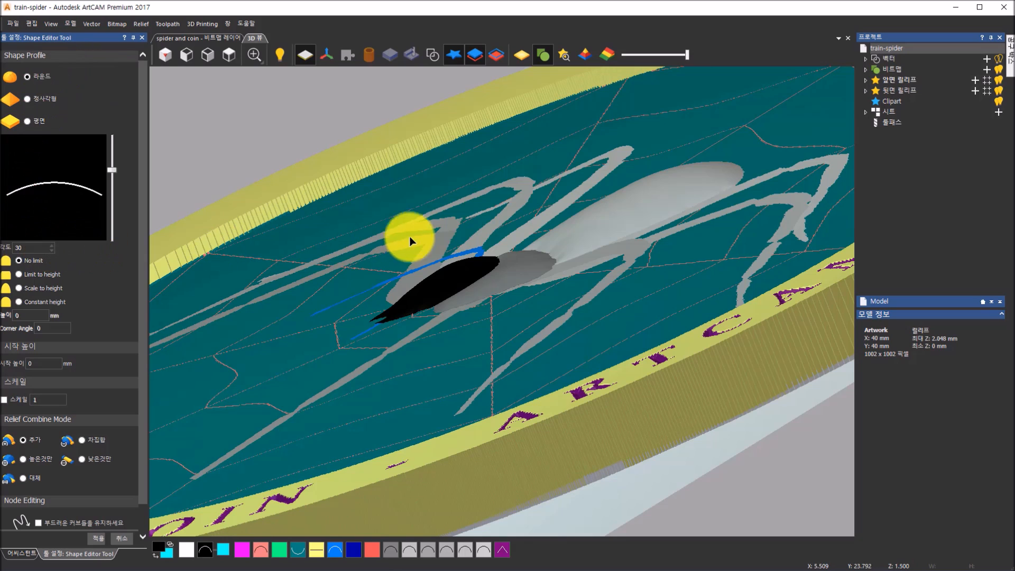
pyautogui.scroll(5, 535, 274)
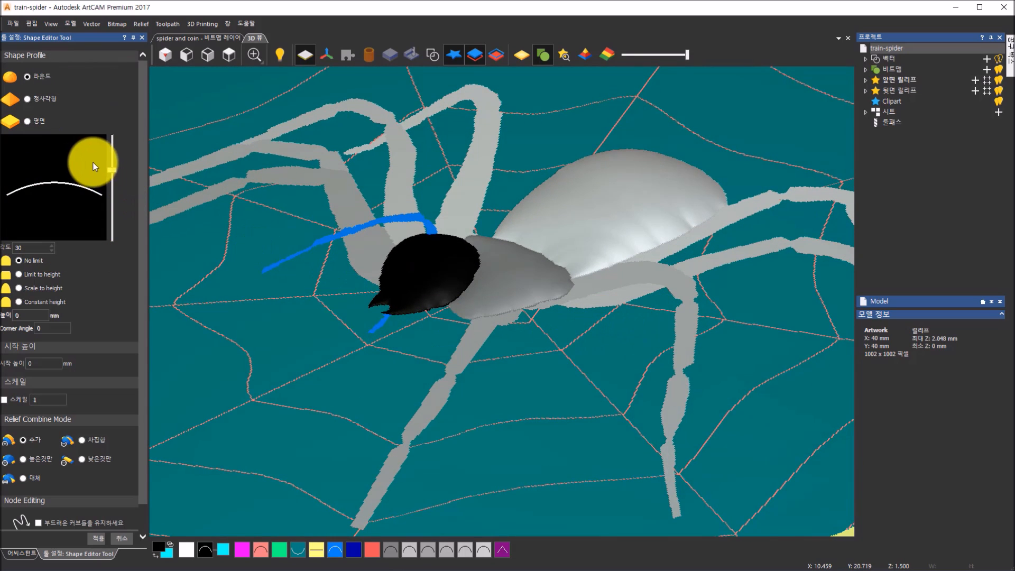
pyautogui.moveTo(114, 169); pyautogui.dragTo(112, 164)
pyautogui.moveTo(431, 316); pyautogui.dragTo(399, 281)
pyautogui.moveTo(109, 165); pyautogui.dragTo(111, 172)
pyautogui.click(96, 539)
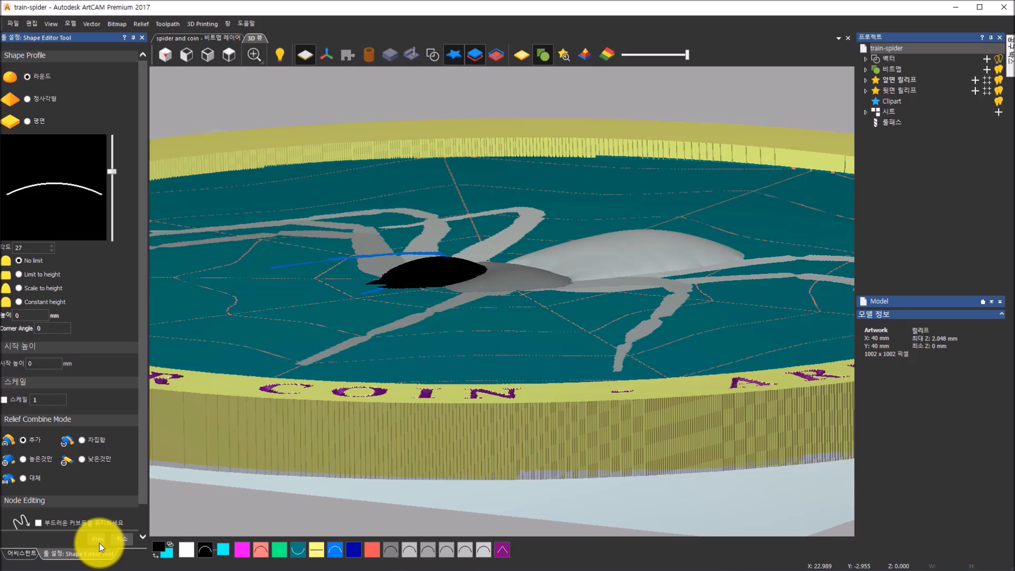
pyautogui.scroll(5, 455, 279)
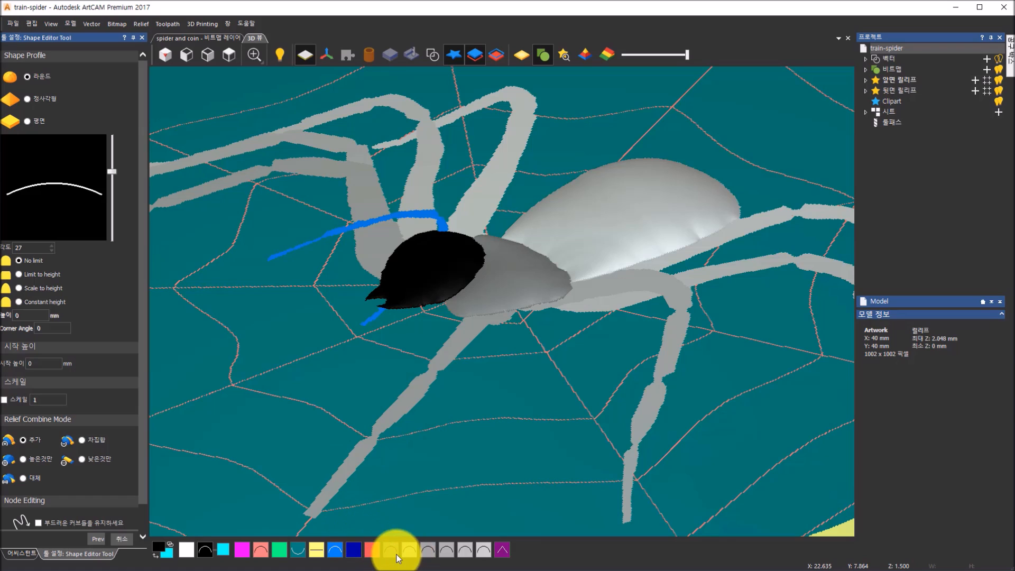
# Apply a 45-degree round profile in add mode to the spider legs in the two lightest greys.
pyautogui.click(480, 554)
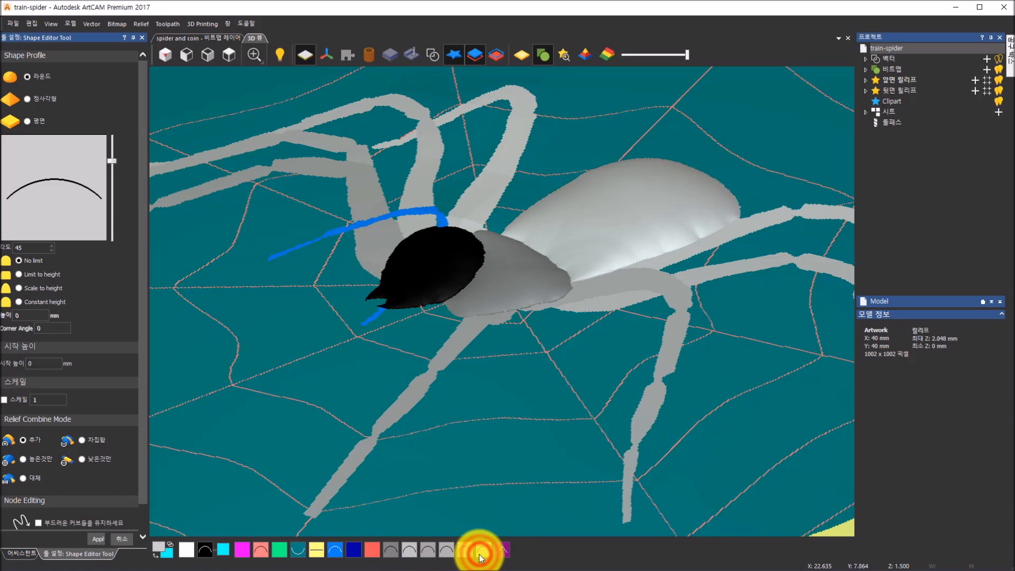
pyautogui.moveTo(733, 215)
pyautogui.mouseDown()
pyautogui.moveTo(765, 205)
pyautogui.moveTo(724, 225)
pyautogui.mouseUp()
pyautogui.scroll(-3, 726, 227)
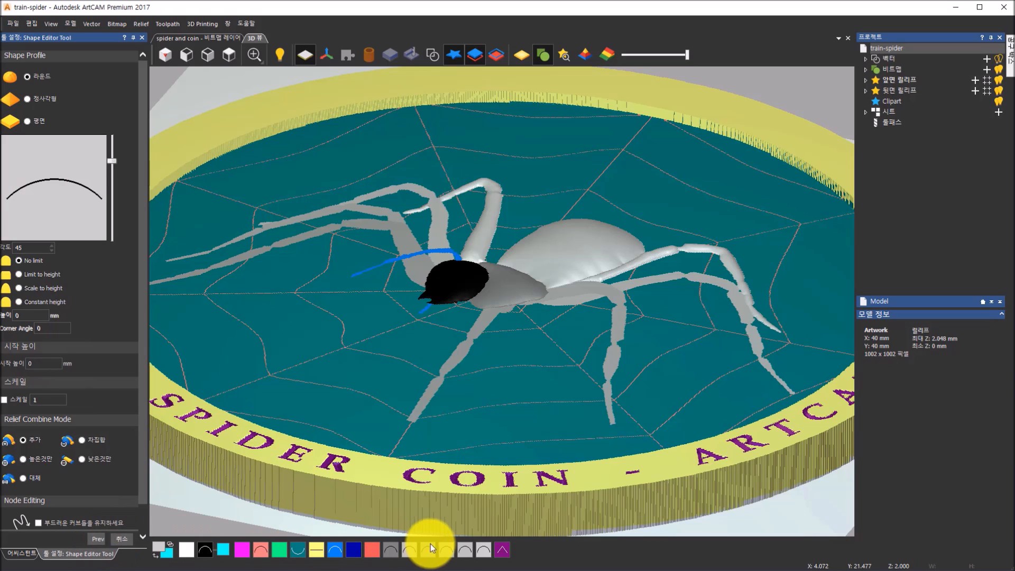
pyautogui.click(465, 550)
pyautogui.click(466, 552)
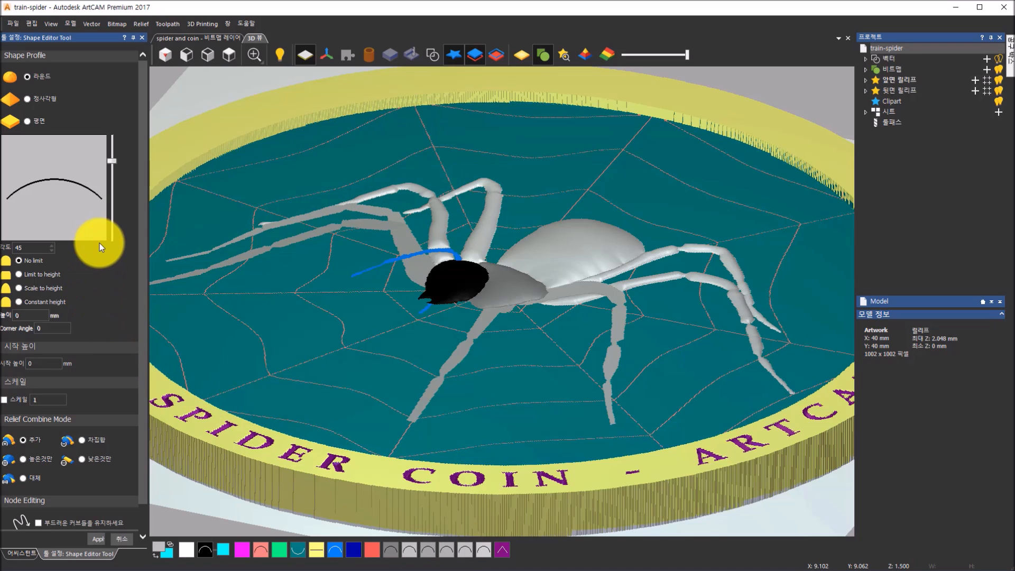
pyautogui.click(92, 537)
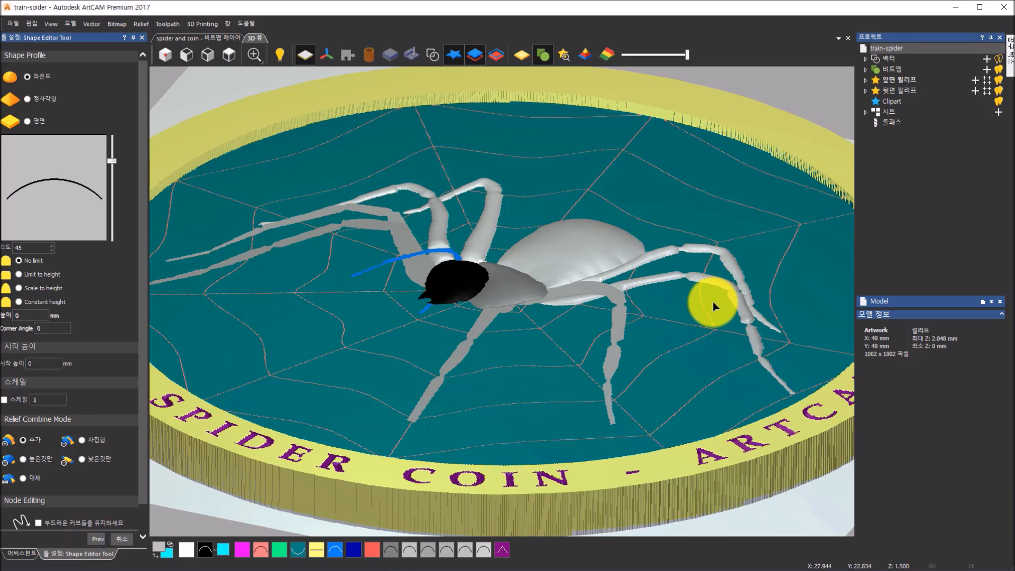
# Apply a 45-degree round profile in add mode to the spider legs in the two remaining darker greys.
pyautogui.click(446, 551)
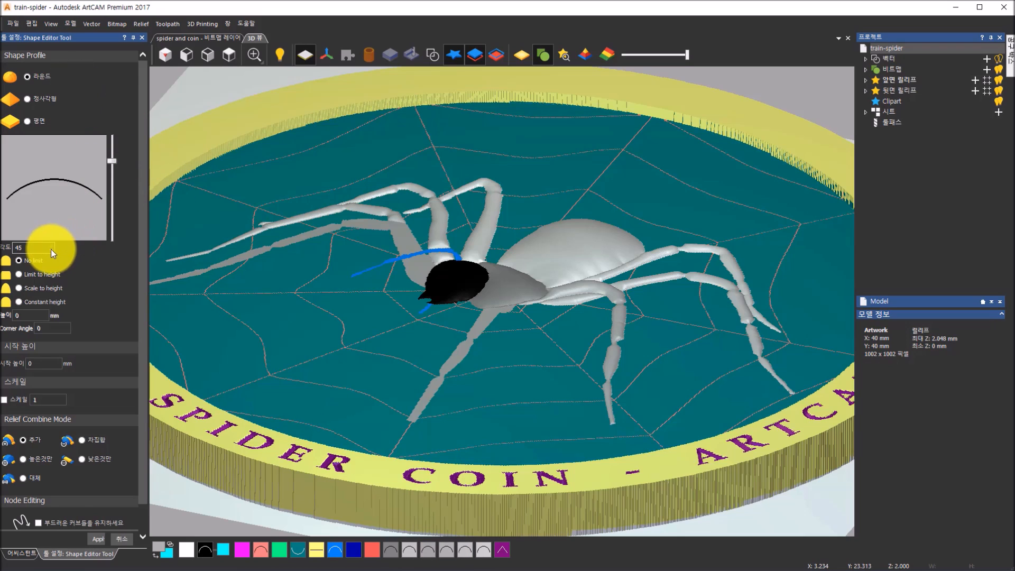
pyautogui.click(92, 539)
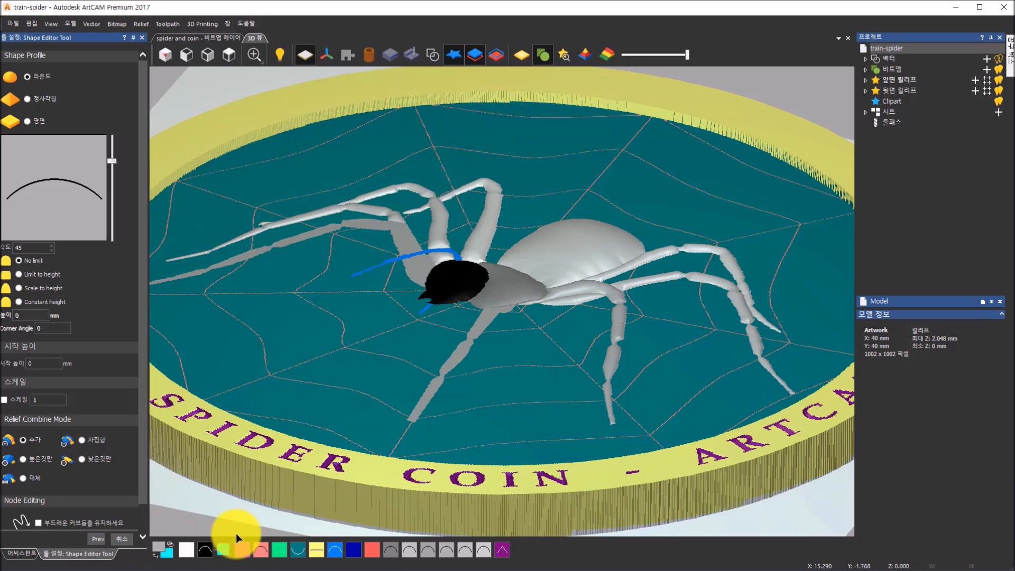
pyautogui.click(429, 552)
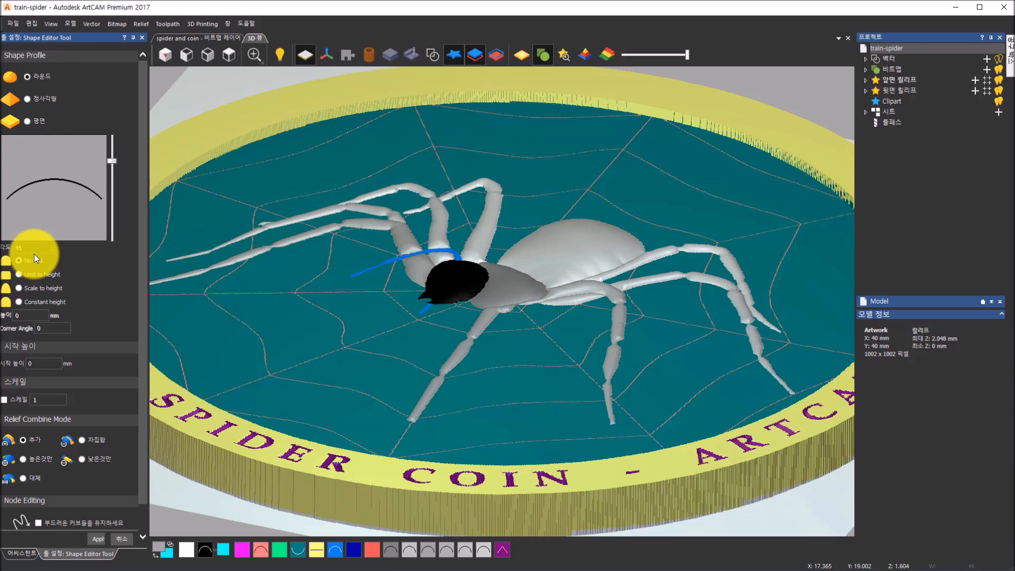
pyautogui.click(98, 542)
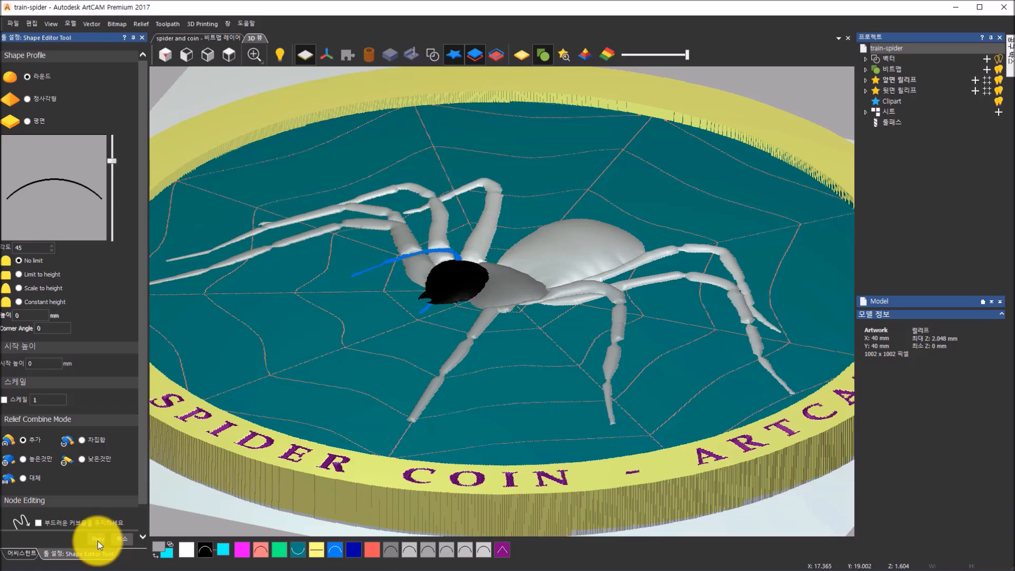
pyautogui.scroll(5, 460, 386)
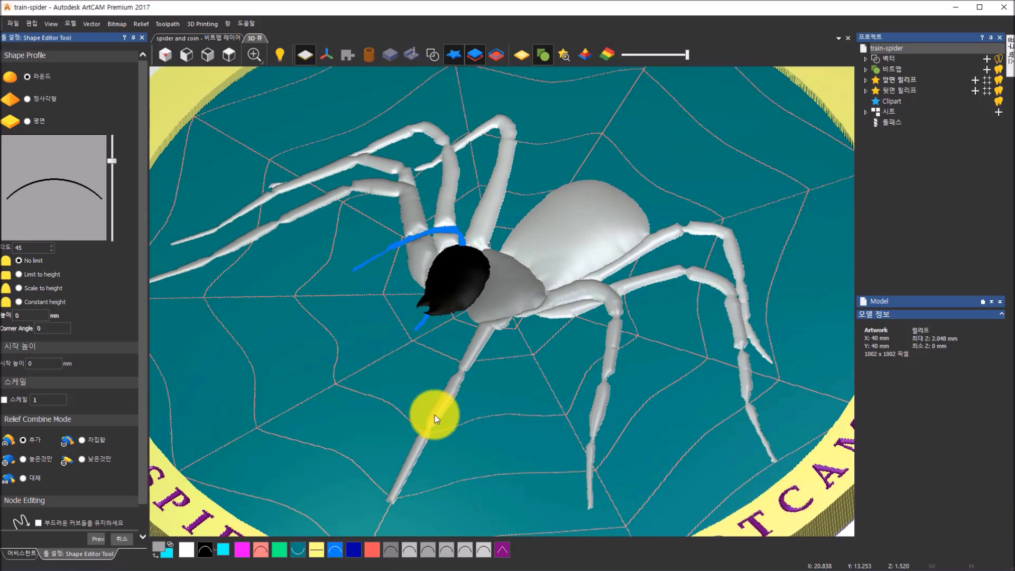
pyautogui.moveTo(301, 392); pyautogui.dragTo(296, 380)
pyautogui.moveTo(498, 245); pyautogui.dragTo(442, 223)
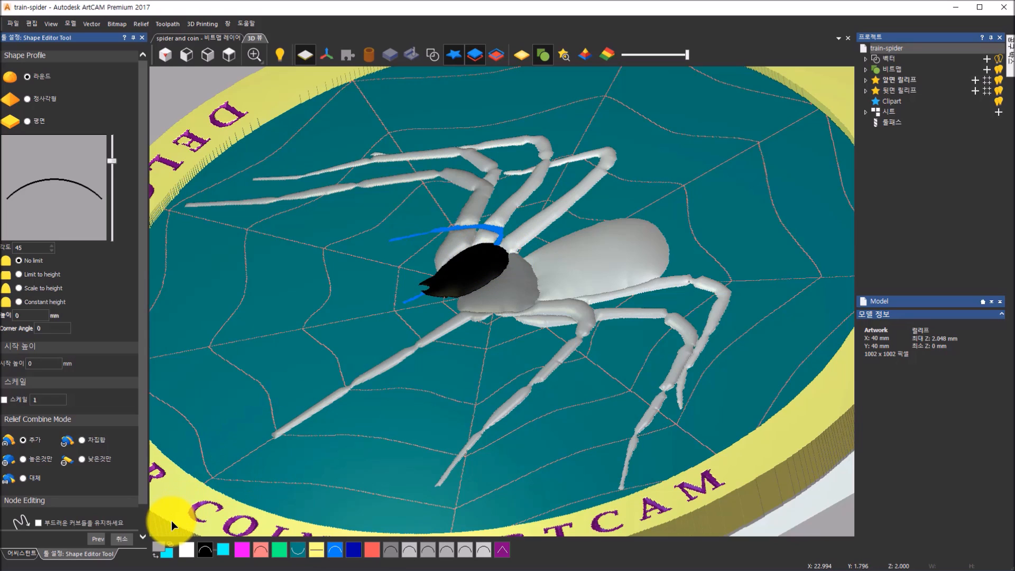
# Close the Shape Editor and switch the cyan stripe's colour link from black to the current grey.
pyautogui.click(125, 539)
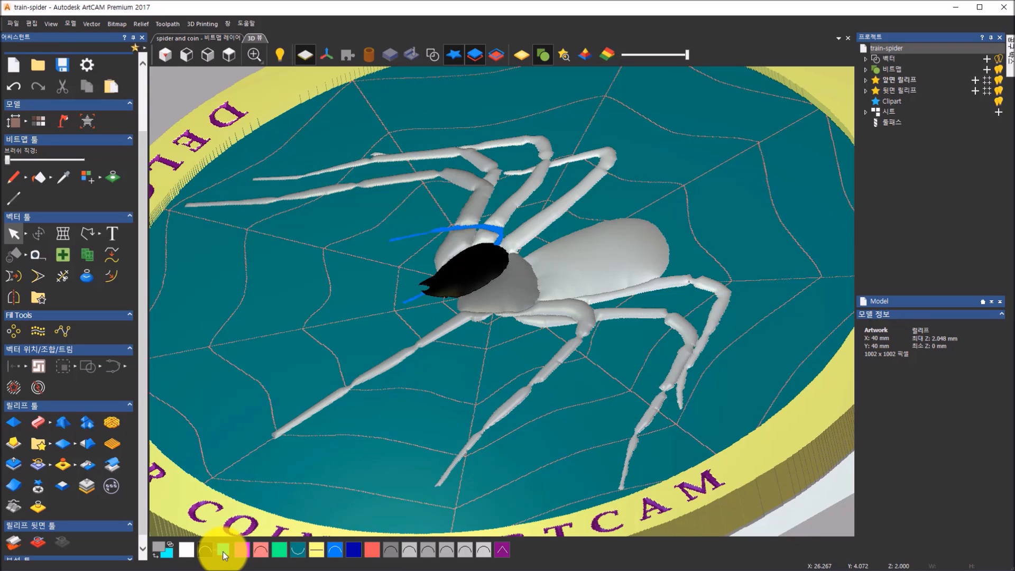
pyautogui.rightClick(222, 552)
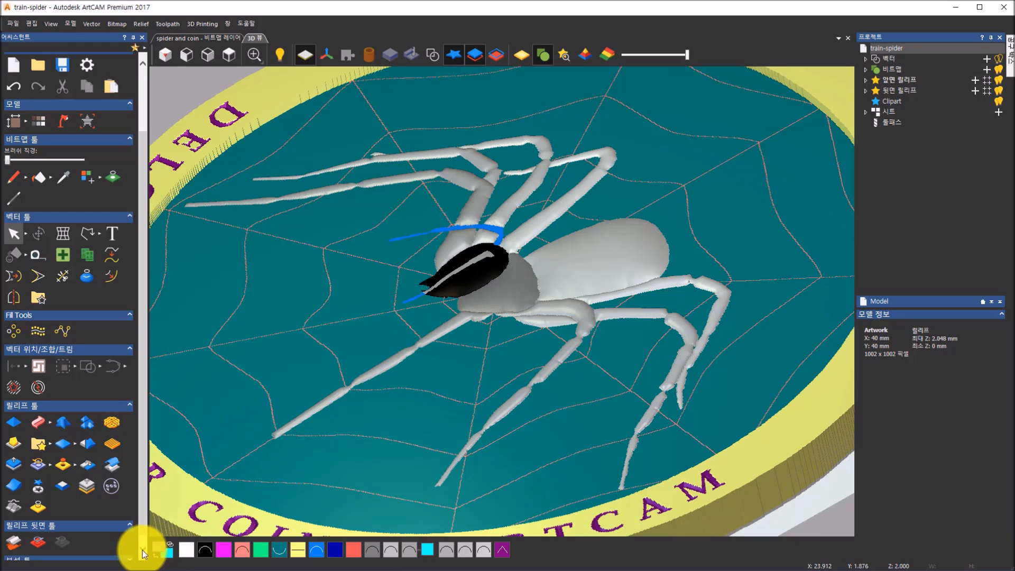
# Unlink the cyan head stripe from grey and link it to the blue colour instead.
pyautogui.click(427, 551)
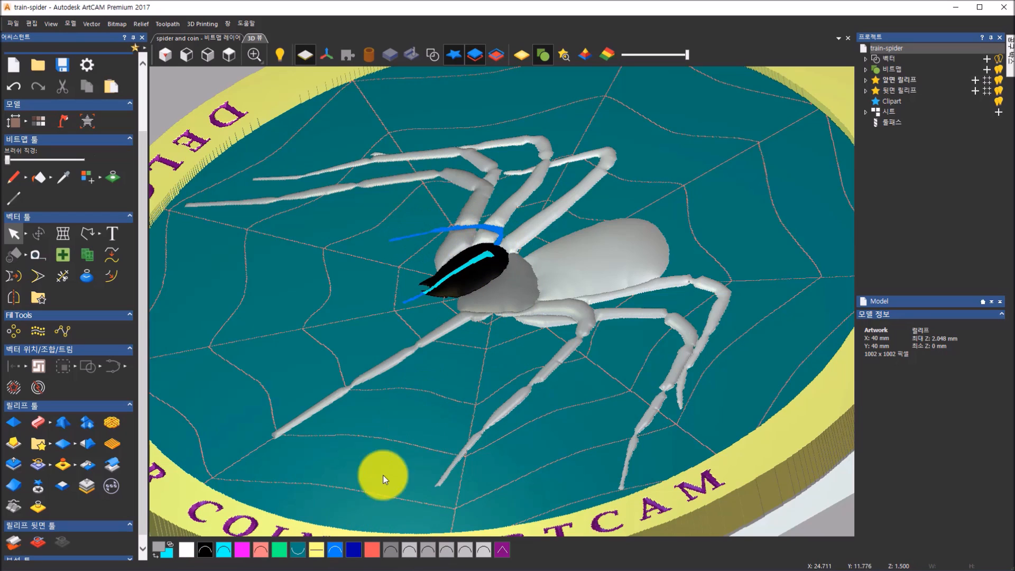
pyautogui.click(333, 554)
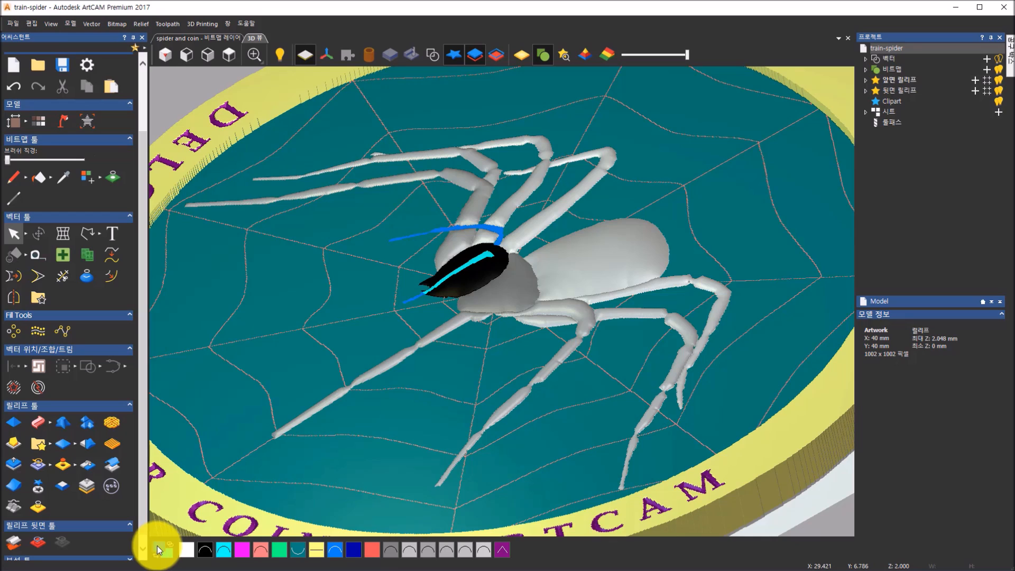
pyautogui.doubleClick(224, 555)
pyautogui.moveTo(521, 295); pyautogui.dragTo(546, 322)
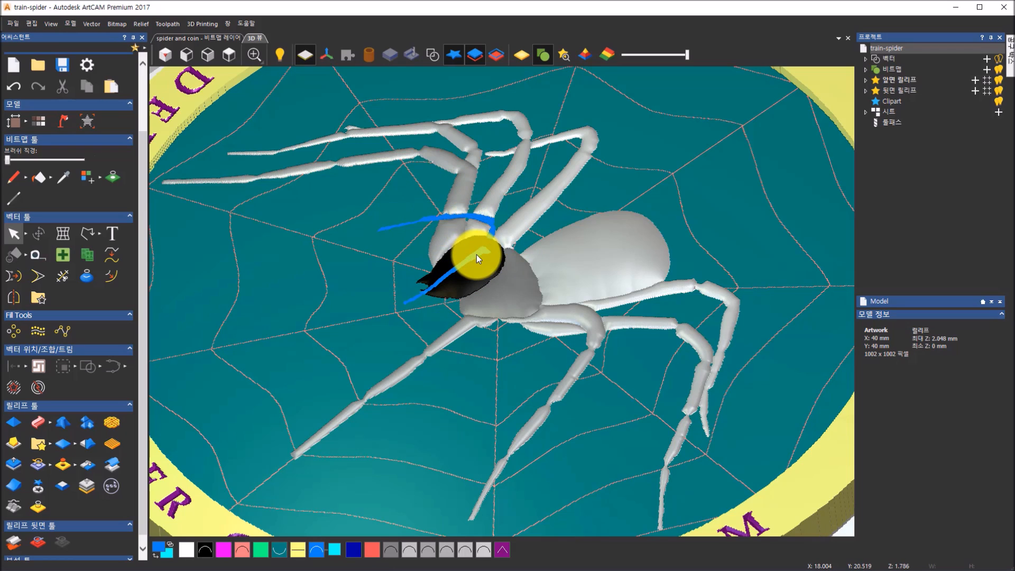
pyautogui.scroll(3, 471, 255)
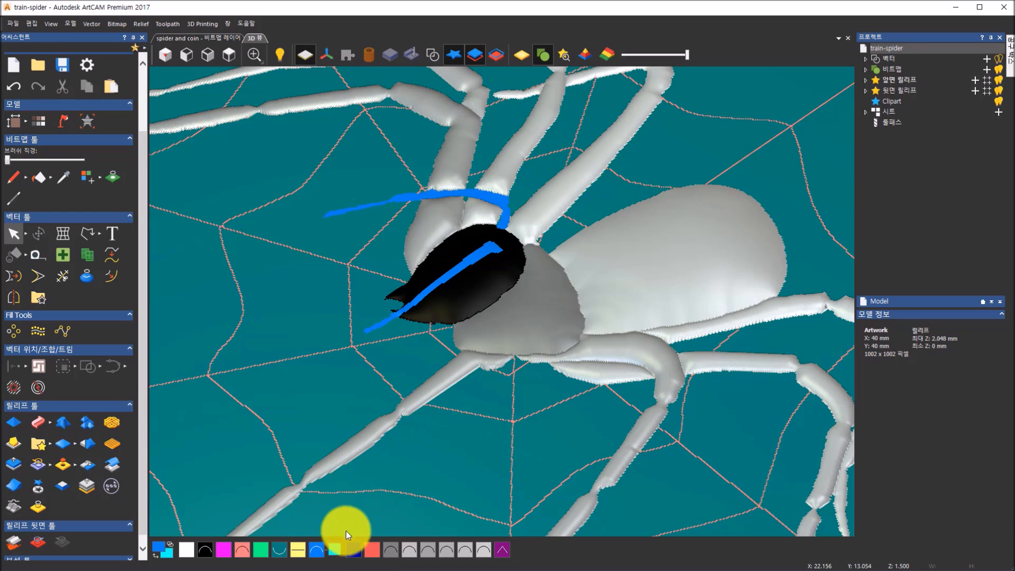
# Apply a 45-degree round profile with no height limit in add mode to the blue areas around the spider's head.
pyautogui.doubleClick(316, 551)
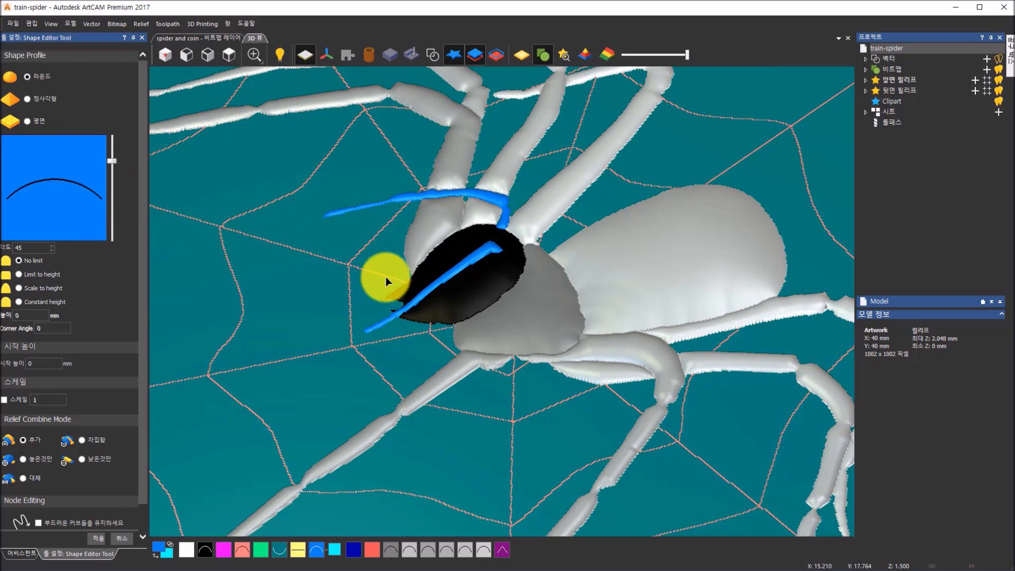
pyautogui.moveTo(544, 305); pyautogui.dragTo(447, 251)
pyautogui.scroll(8, 446, 251)
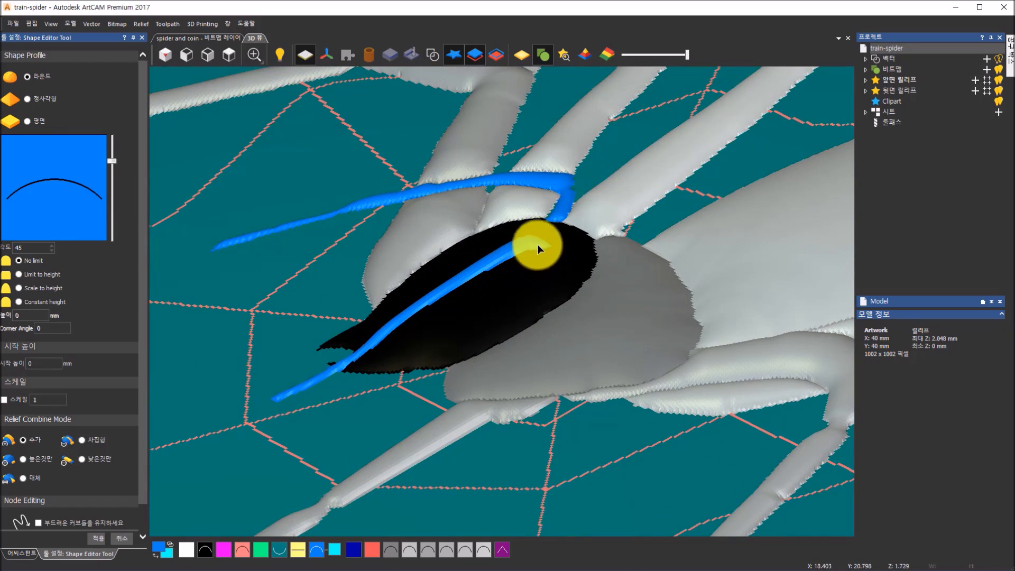
pyautogui.moveTo(116, 164)
pyautogui.mouseDown()
pyautogui.moveTo(115, 152)
pyautogui.moveTo(115, 166)
pyautogui.mouseUp()
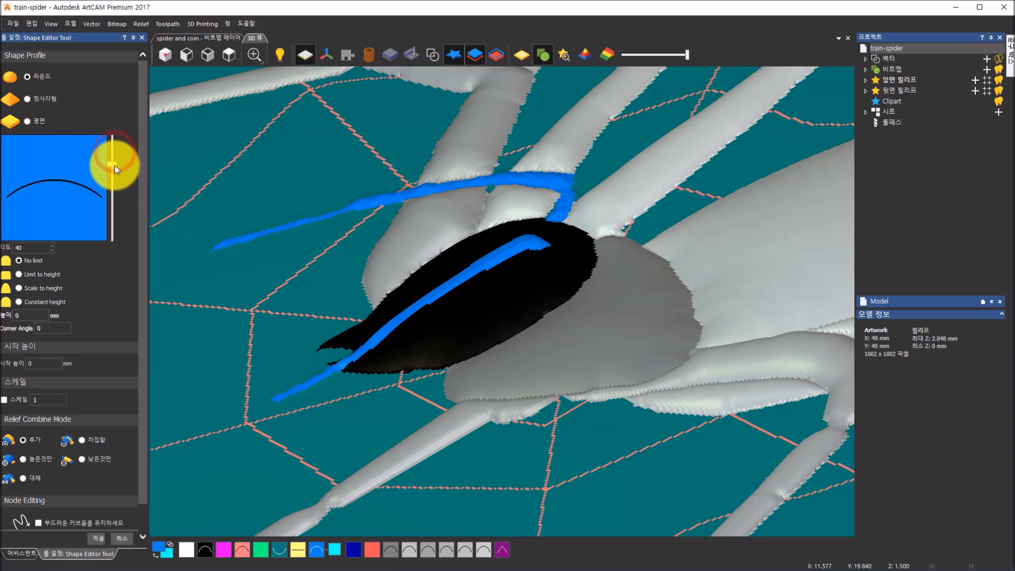
pyautogui.moveTo(32, 248); pyautogui.dragTo(3, 228)
pyautogui.write('45')
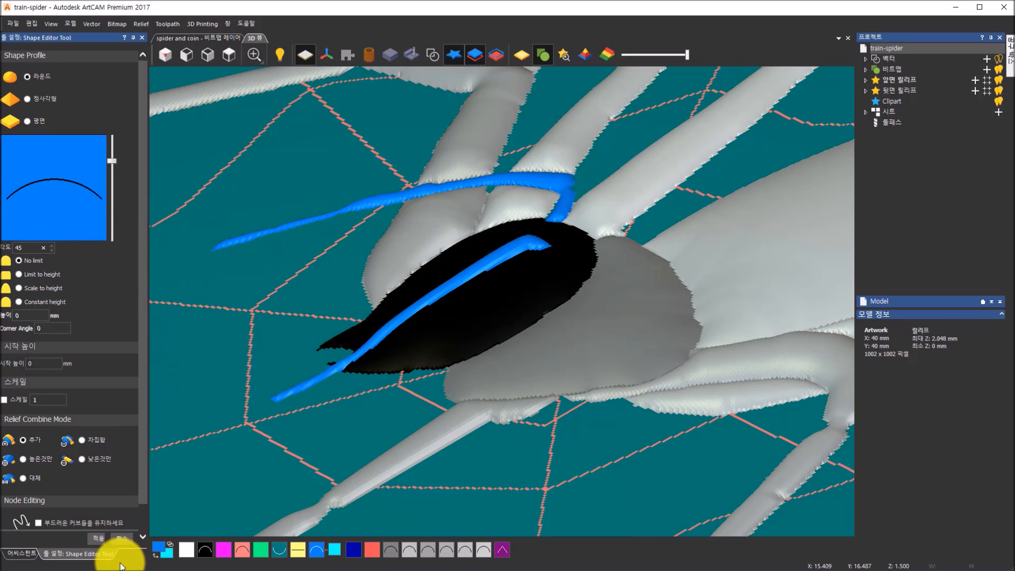
pyautogui.click(99, 540)
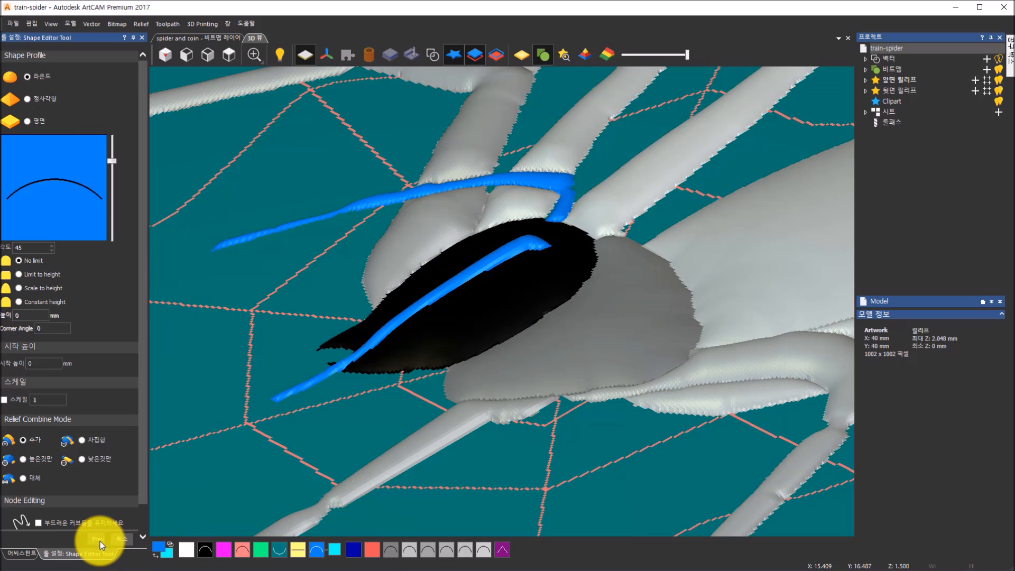
pyautogui.click(116, 540)
pyautogui.scroll(-2, 316, 456)
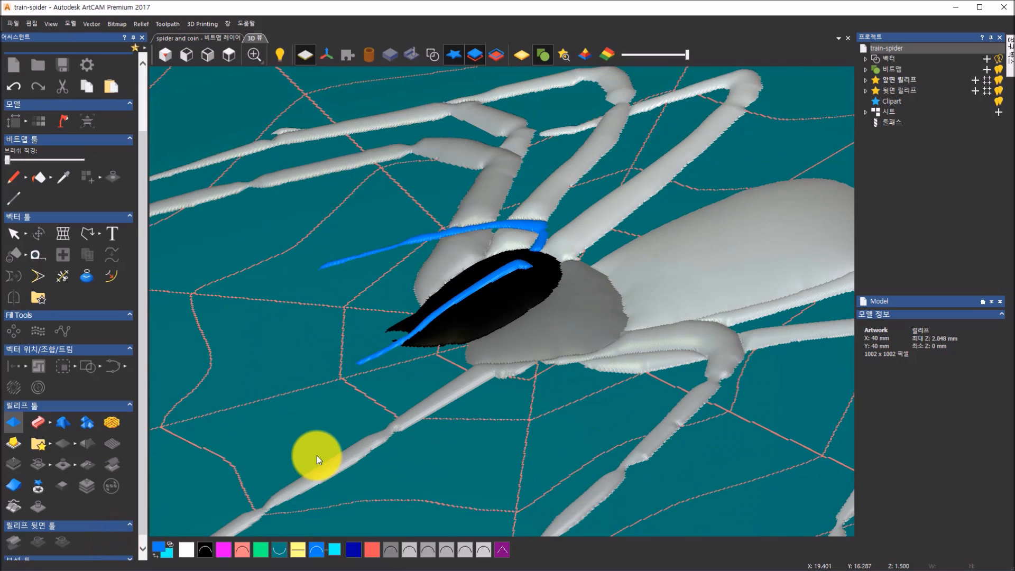
# Inspect the whole coin relief as shaded material, and restore the bitmap colour display.
pyautogui.scroll(-5, 317, 456)
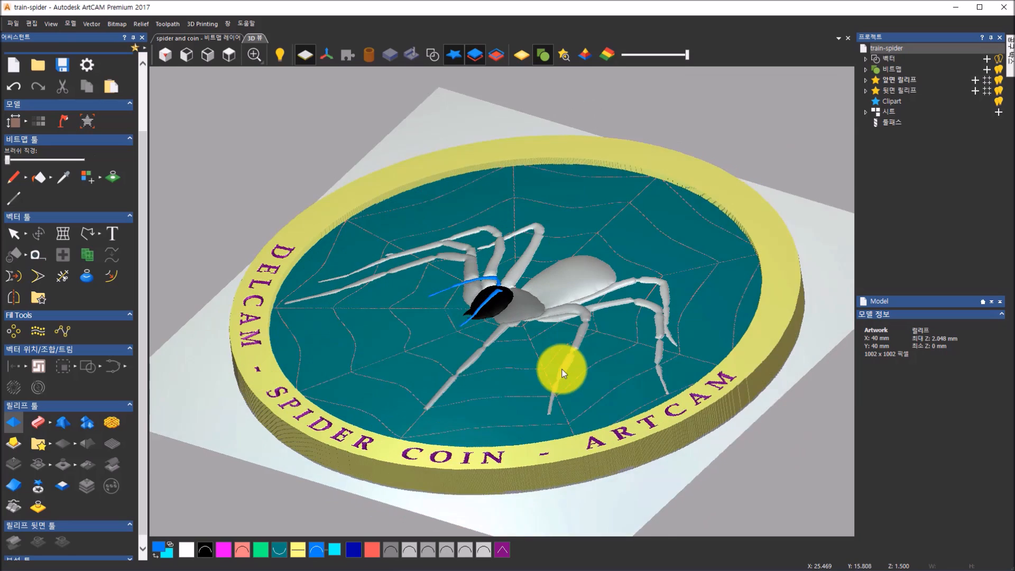
pyautogui.moveTo(558, 367); pyautogui.dragTo(579, 382)
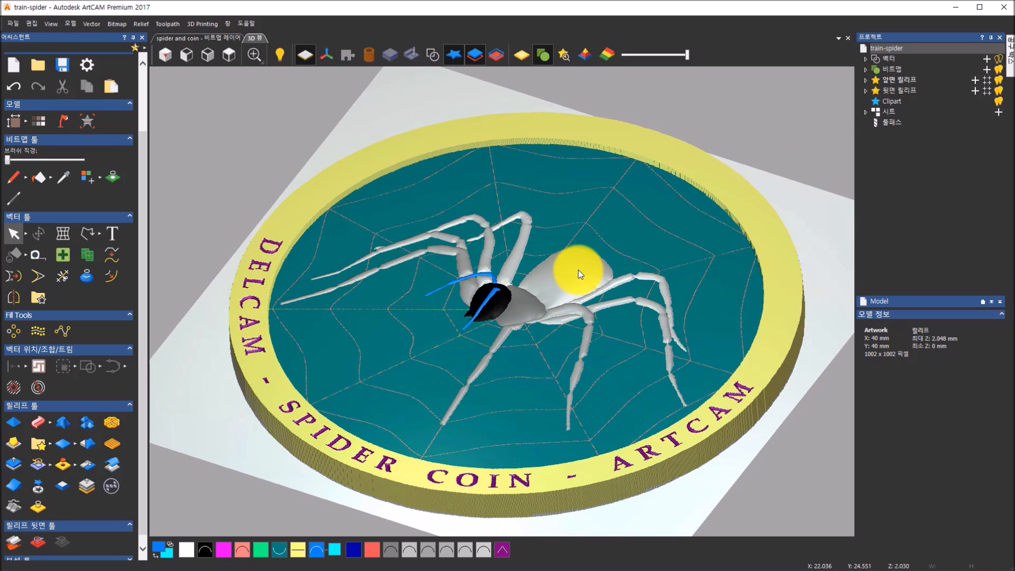
pyautogui.click(528, 59)
pyautogui.moveTo(649, 399); pyautogui.dragTo(593, 415)
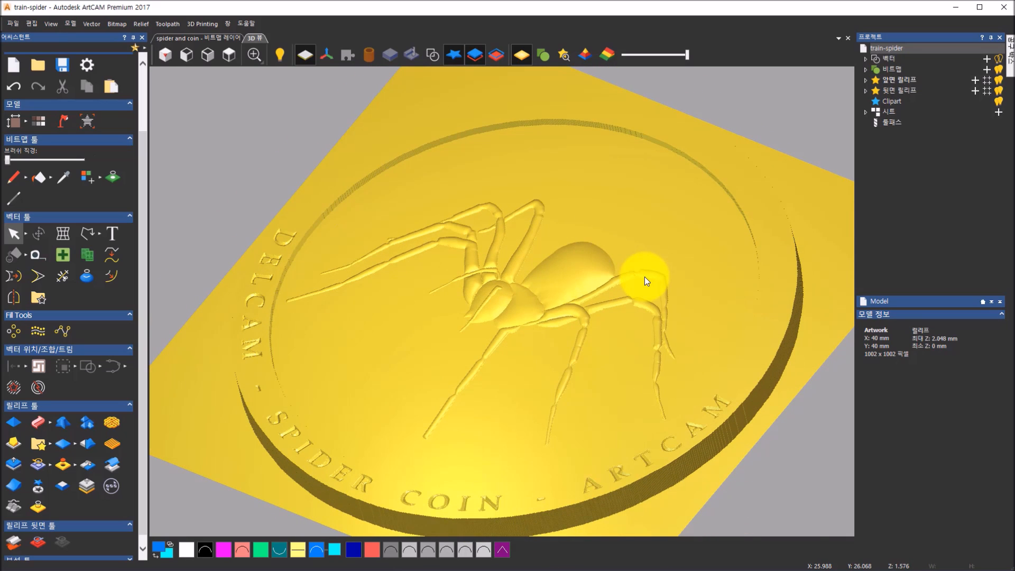
pyautogui.click(551, 58)
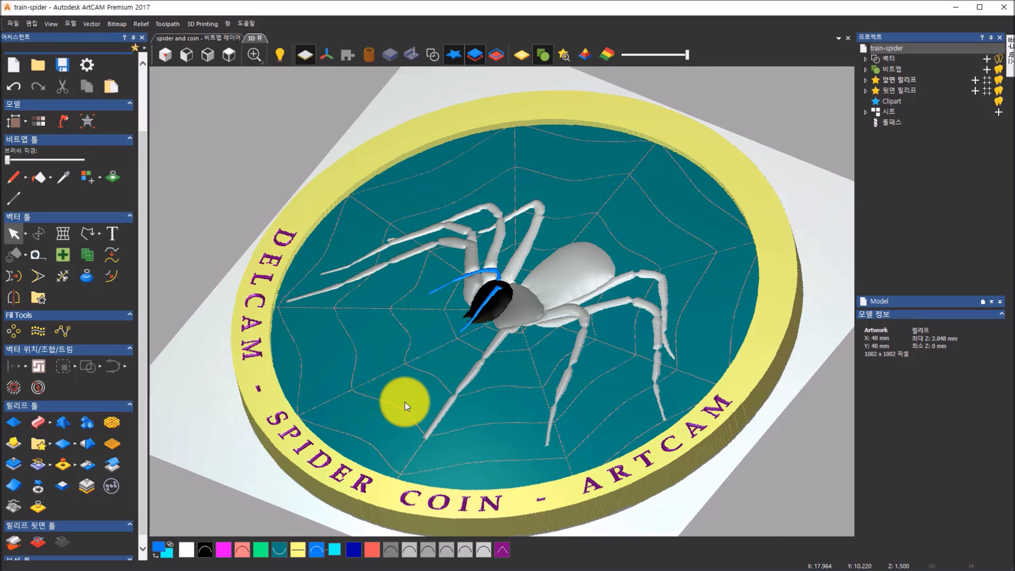
# Apply a round profile with an angle of -10 degrees in add mode to the teal web background.
pyautogui.scroll(2, 405, 407)
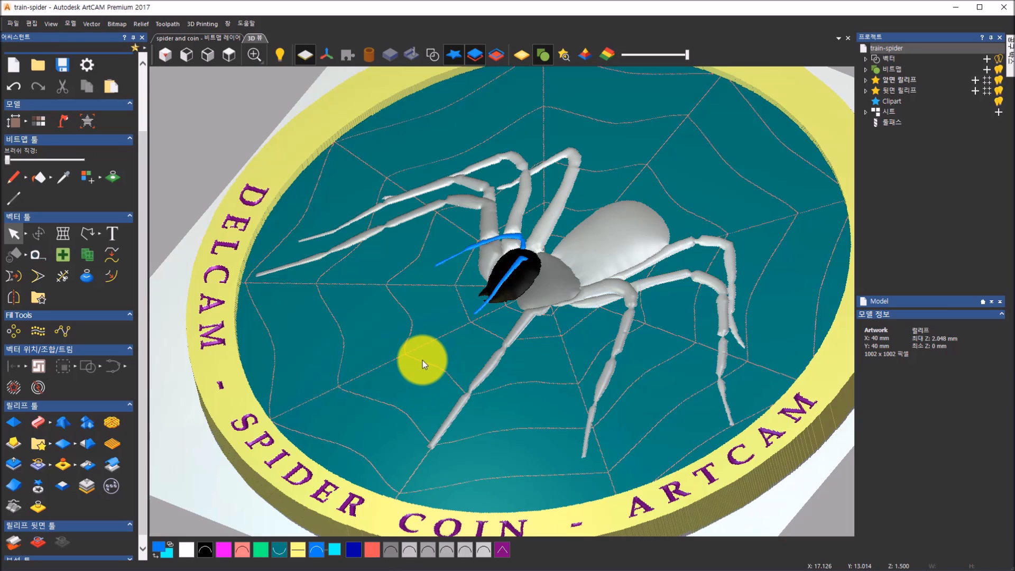
pyautogui.scroll(5, 423, 361)
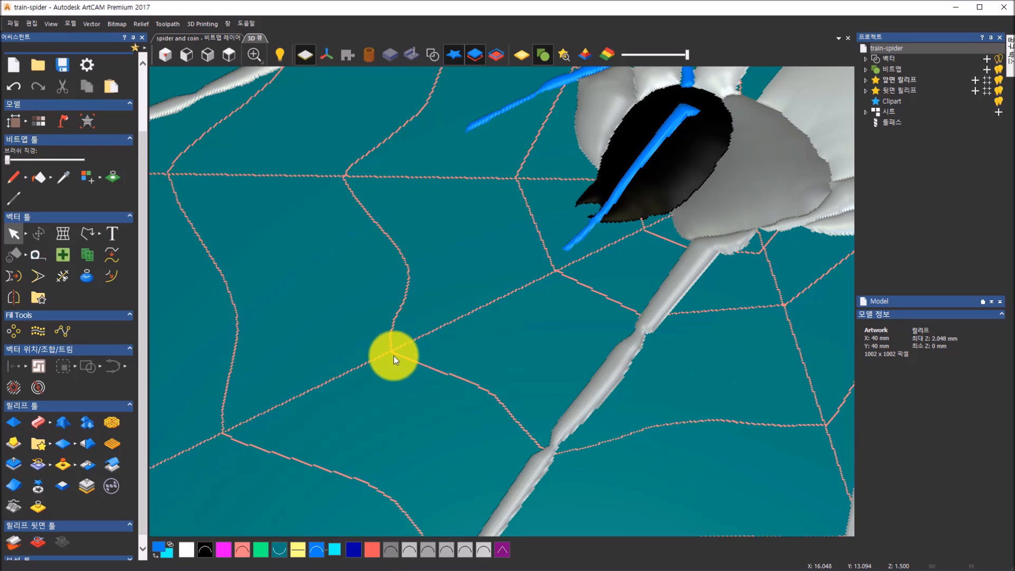
pyautogui.doubleClick(278, 552)
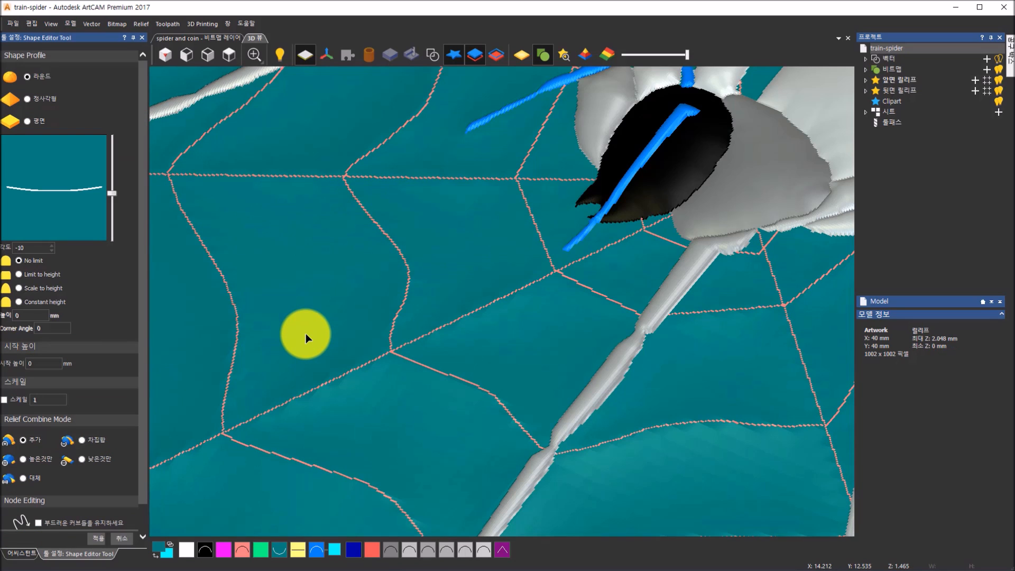
pyautogui.scroll(-6, 305, 334)
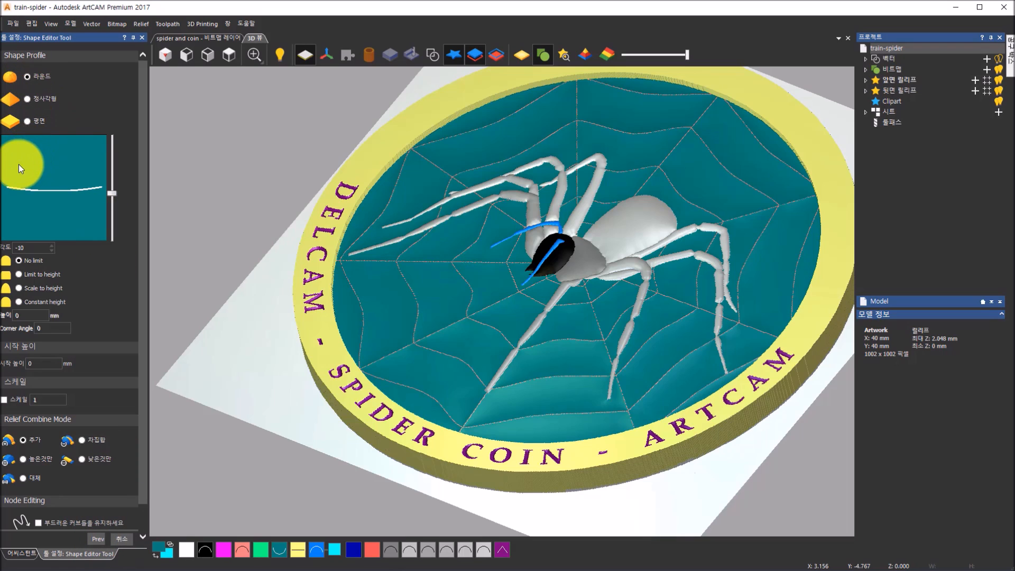
pyautogui.click(117, 542)
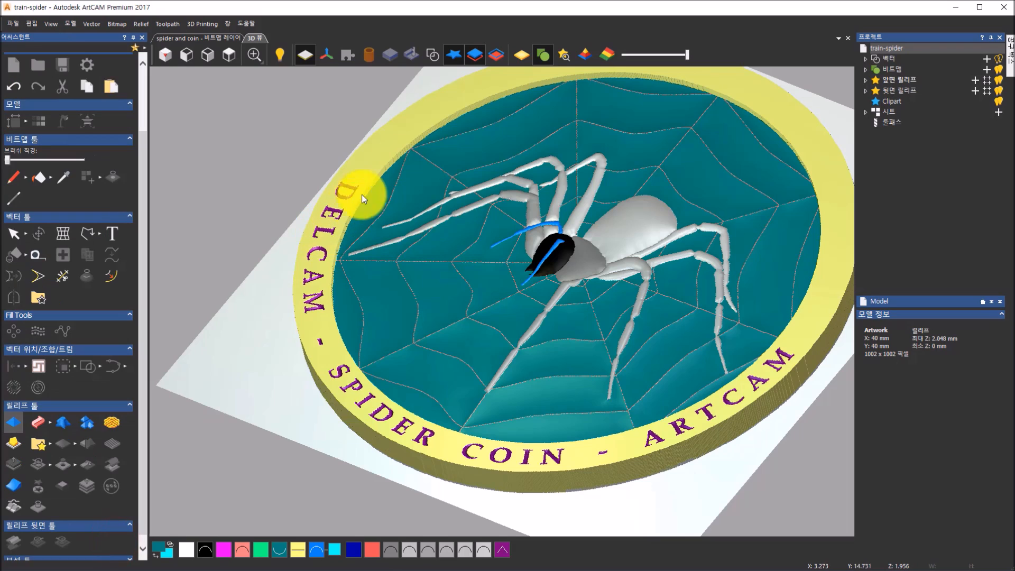
# Examine the web relief as shaded material, hide the zero plane around the coin, and restore the bitmap colours.
pyautogui.click(522, 56)
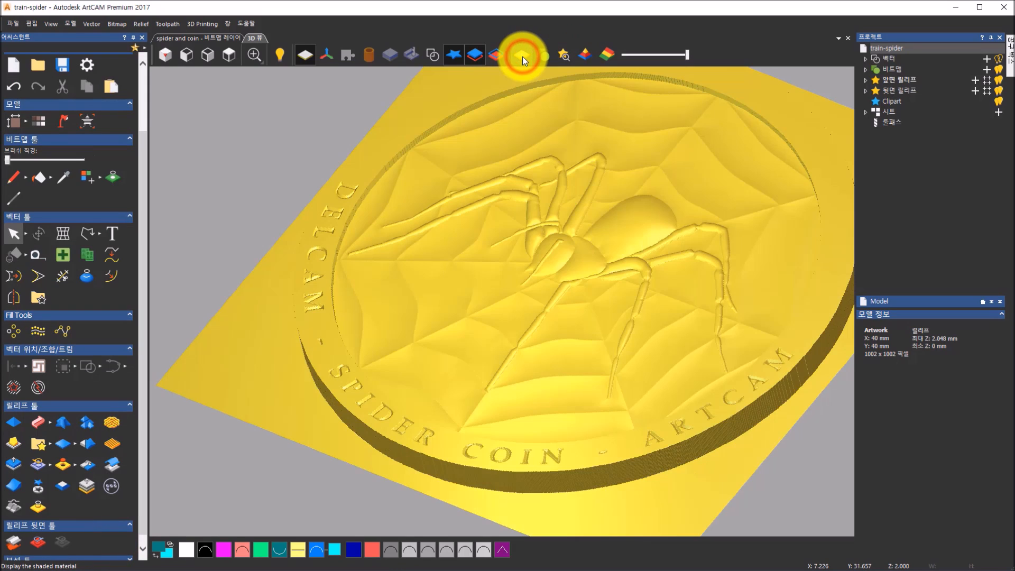
pyautogui.moveTo(481, 191); pyautogui.dragTo(668, 201)
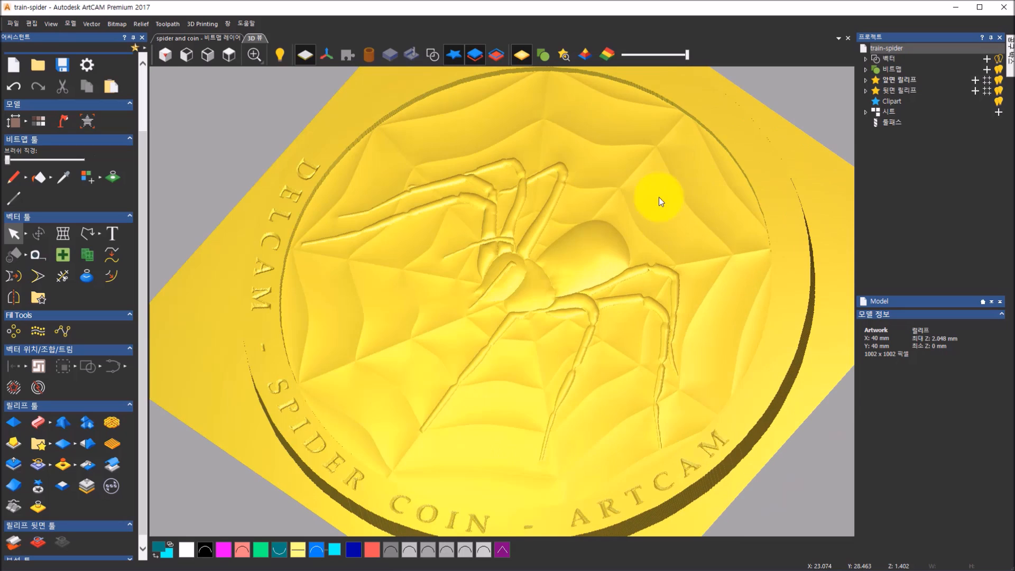
pyautogui.moveTo(544, 291); pyautogui.dragTo(526, 255)
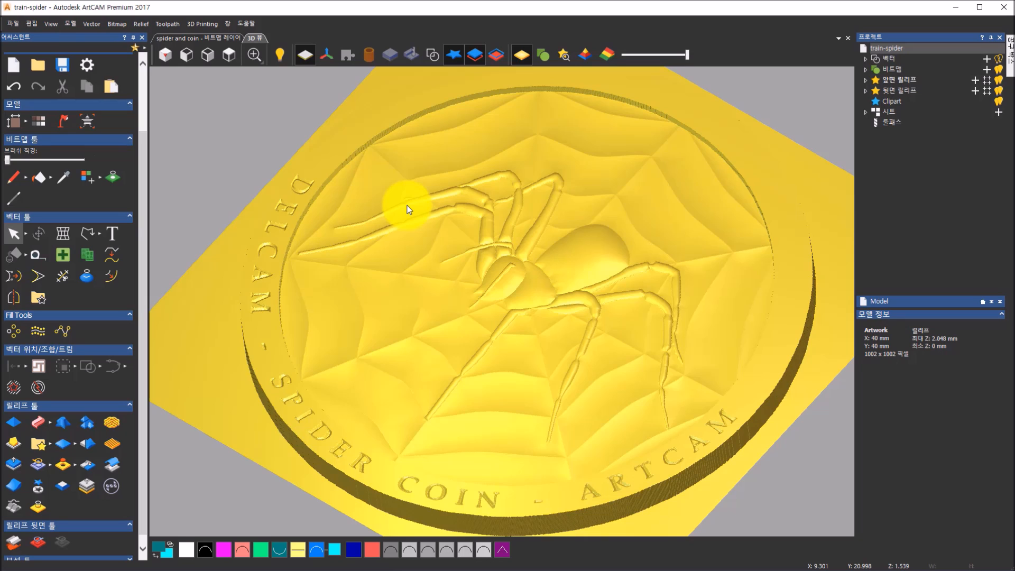
pyautogui.click(301, 52)
pyautogui.moveTo(504, 287); pyautogui.dragTo(506, 340)
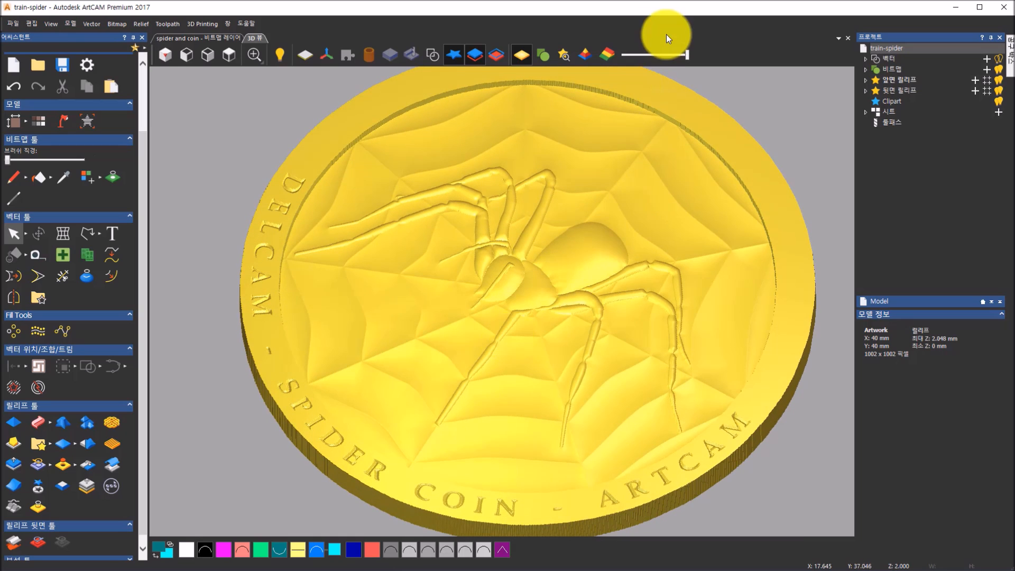
pyautogui.click(543, 55)
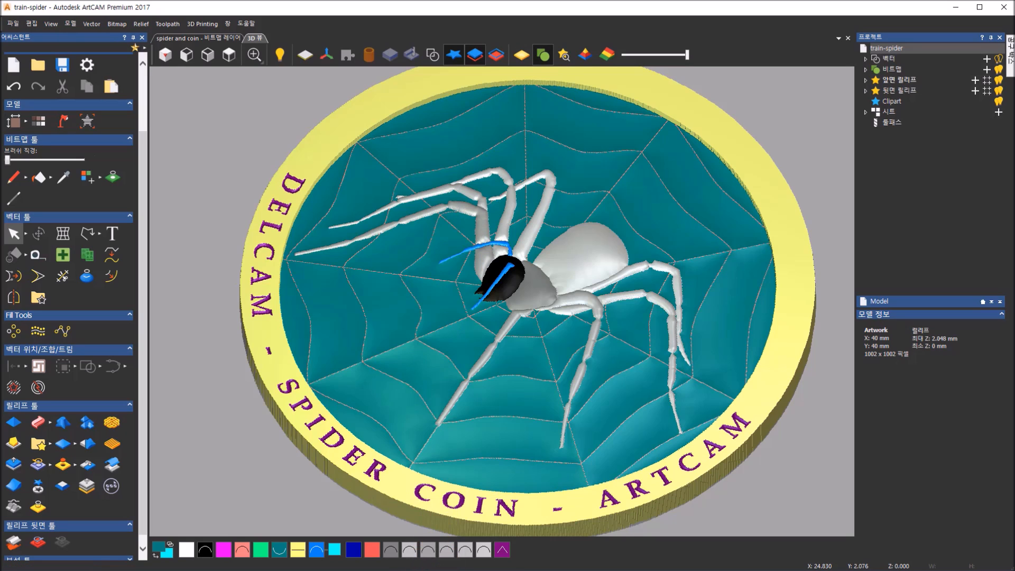
# Switch to the Photos app, view the toucan example on the next slide, and return to ArtCAM.
pyautogui.click(455, 570)
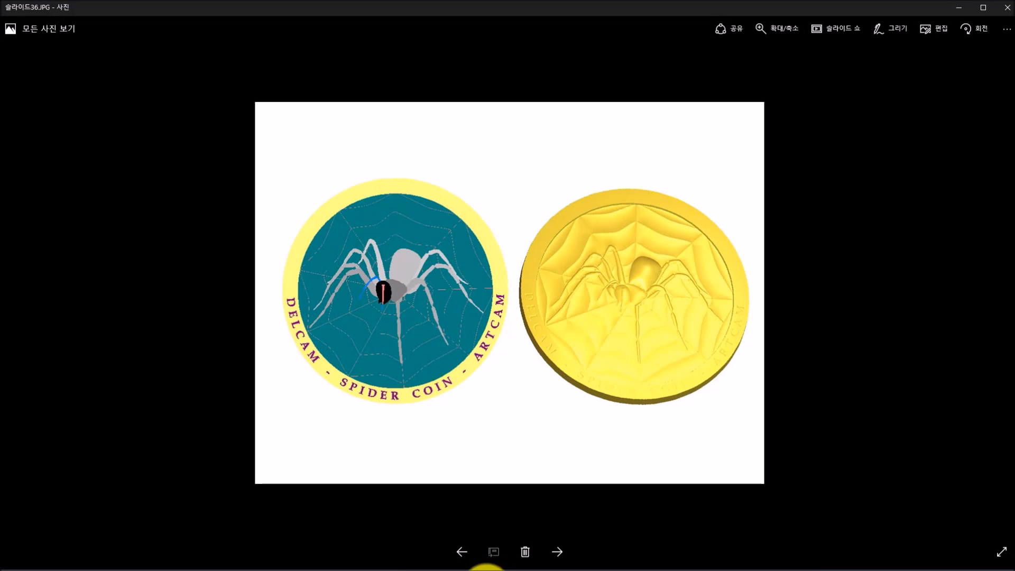
pyautogui.click(549, 555)
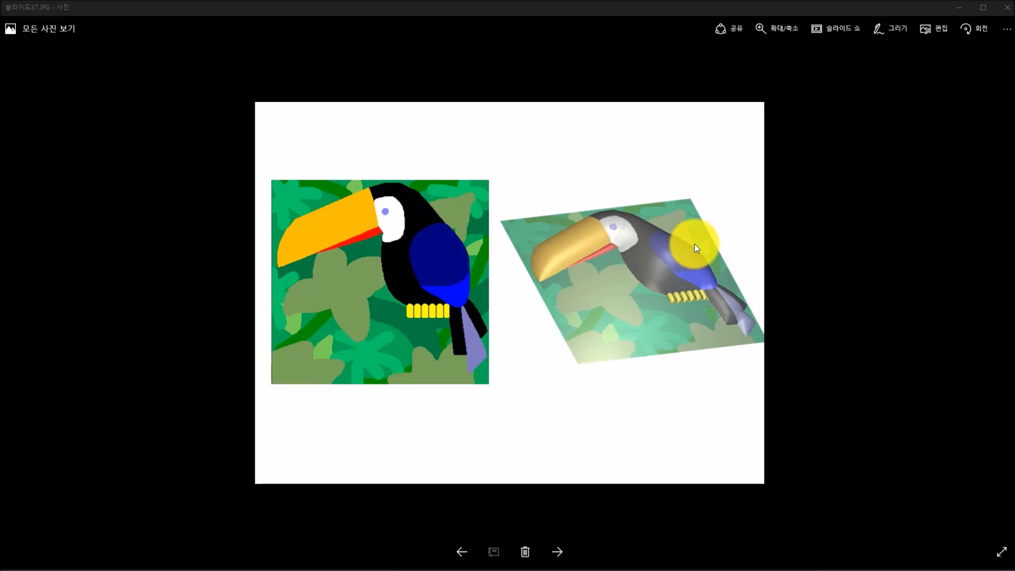
pyautogui.click(470, 570)
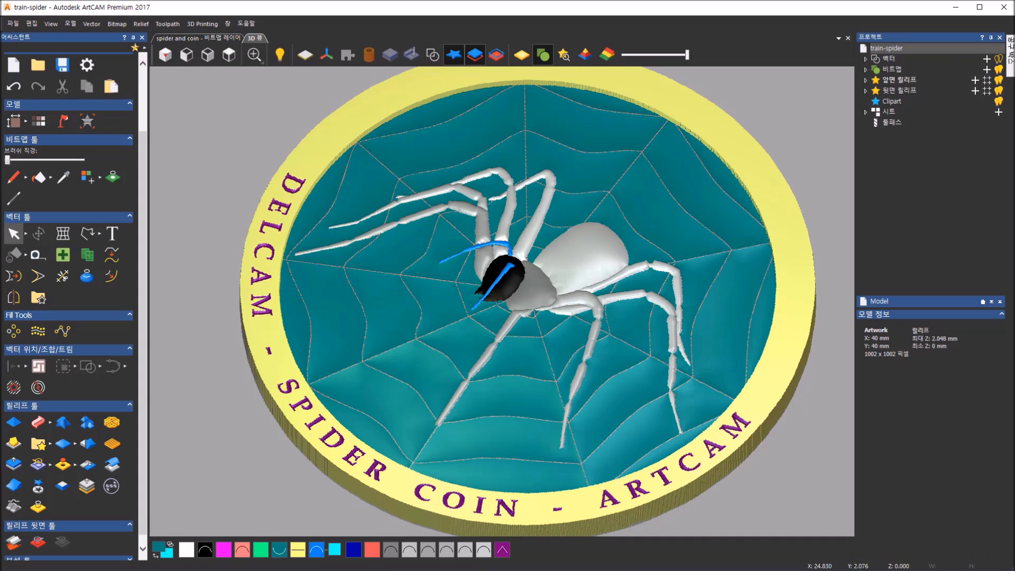
# Show the spider coin's 2D bitmap and close the model without saving the changes.
pyautogui.click(212, 36)
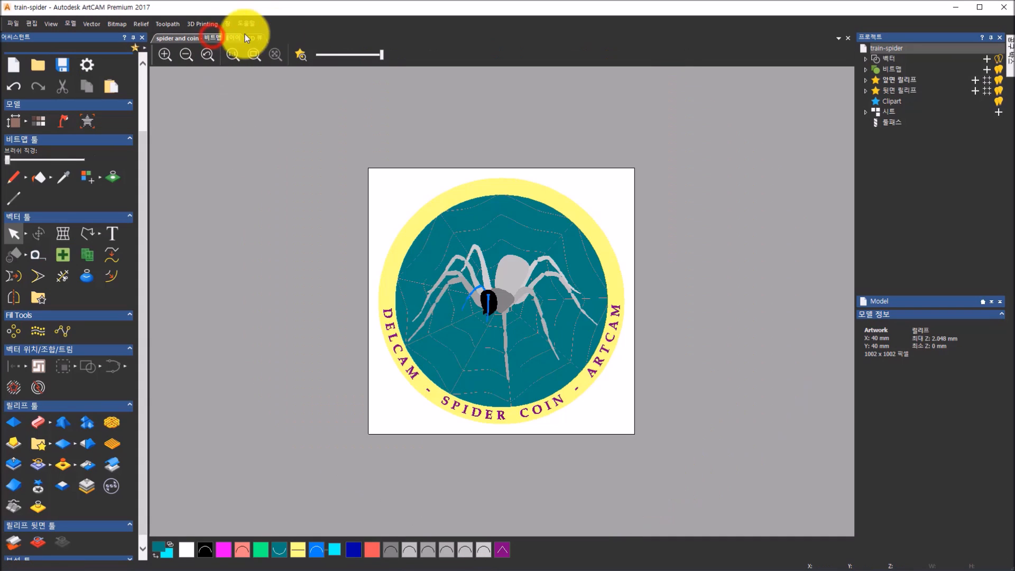
pyautogui.click(849, 38)
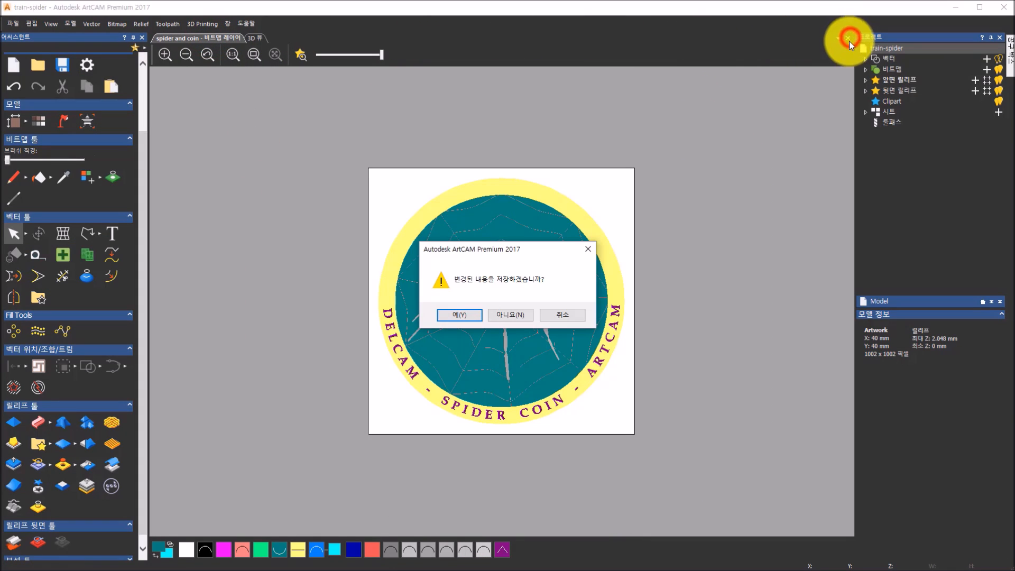
pyautogui.click(516, 315)
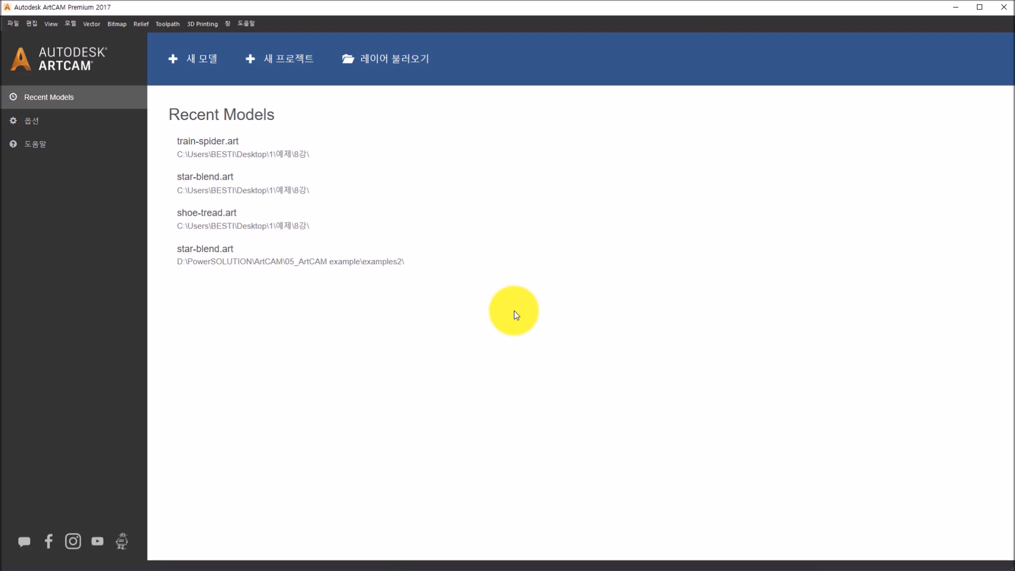
# Open the image toucan.gif from the 8강 example folder as a new model.
pyautogui.click(426, 61)
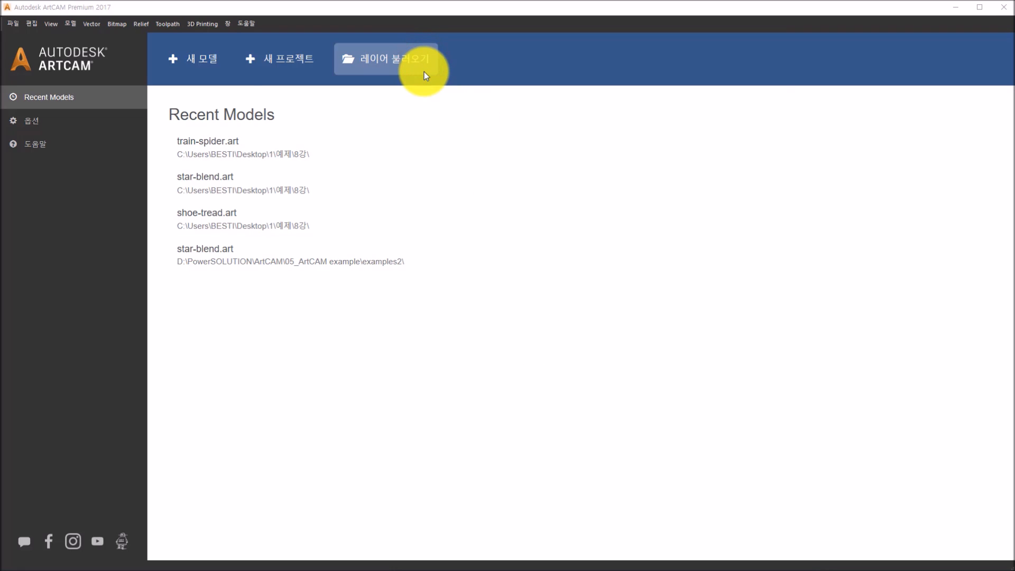
pyautogui.click(484, 171)
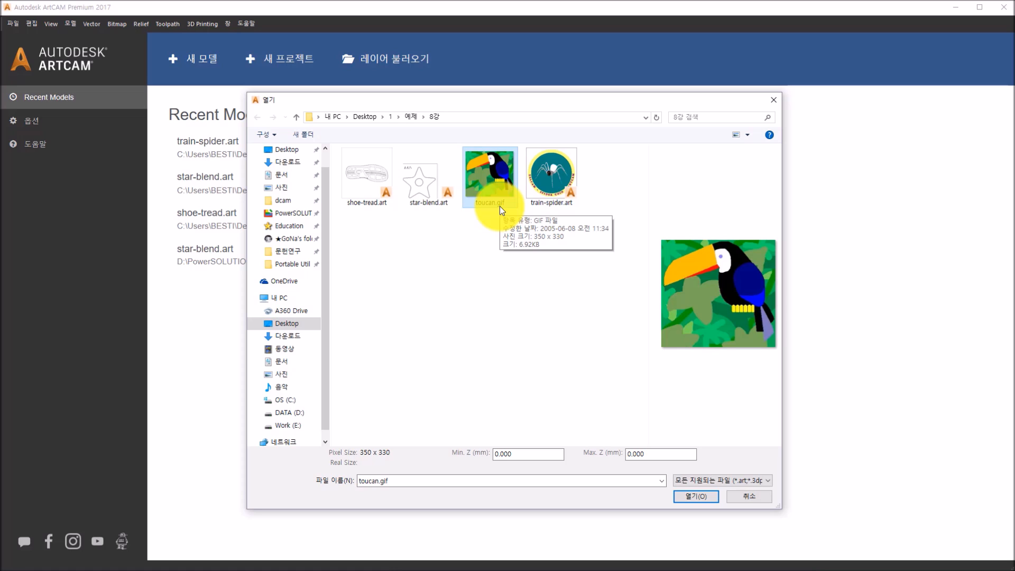
pyautogui.click(683, 496)
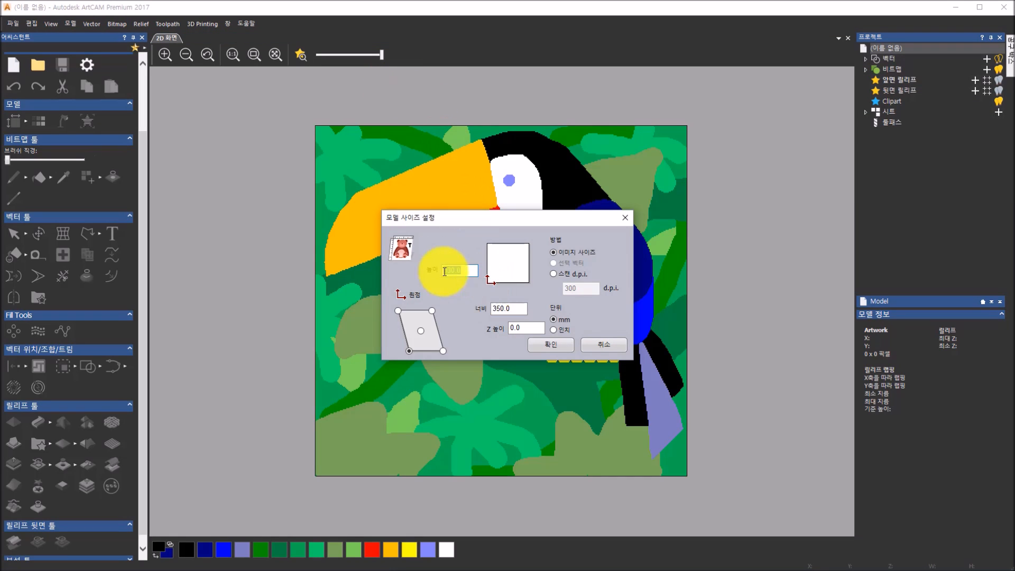
# Create the toucan model with a height of 100 mm, an image-based size, and the origin at its centre.
pyautogui.write('100')
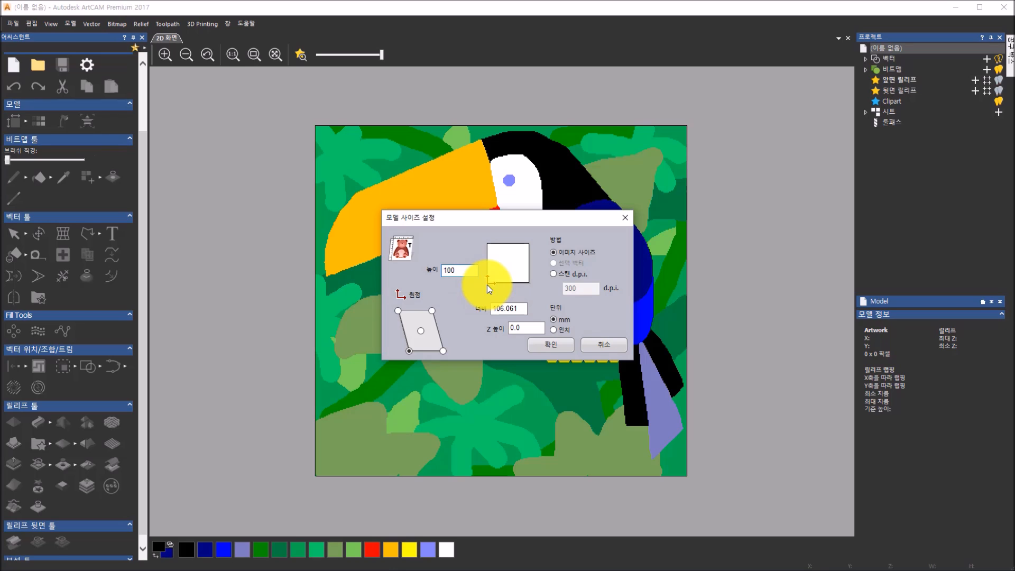
pyautogui.click(421, 331)
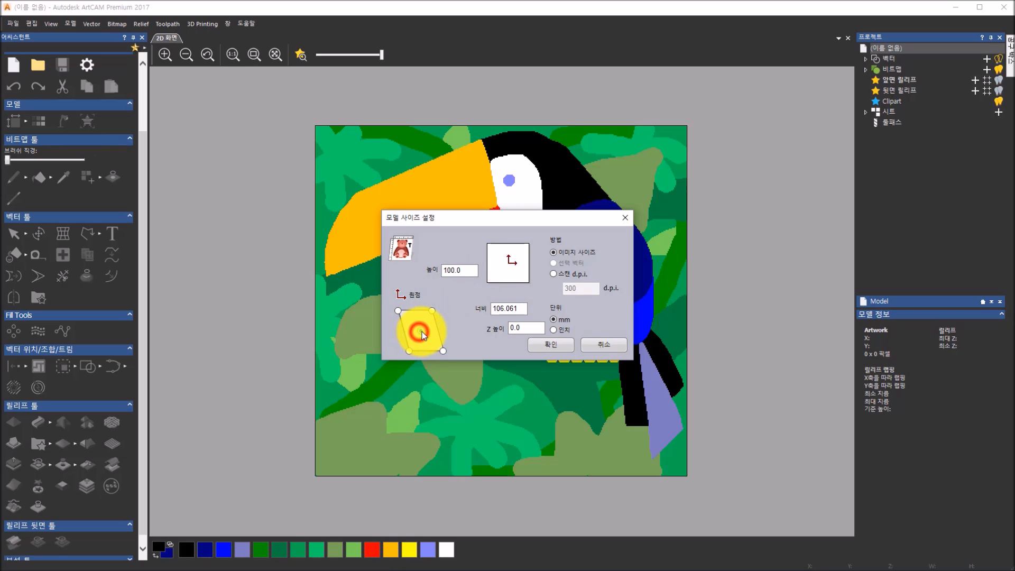
pyautogui.click(565, 345)
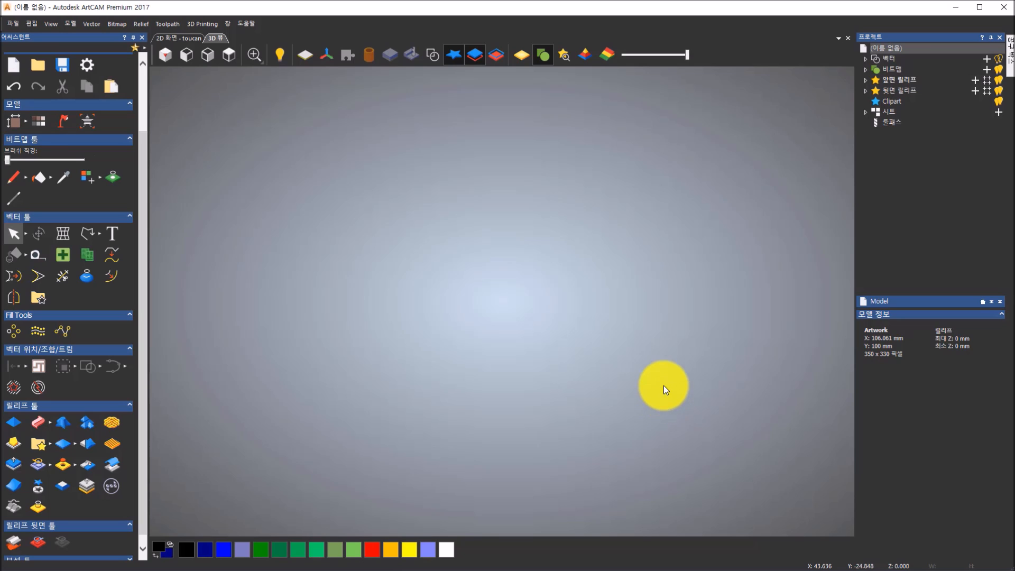
# Display the zero plane with the toucan bitmap draped over it in the 3D view.
pyautogui.click(309, 52)
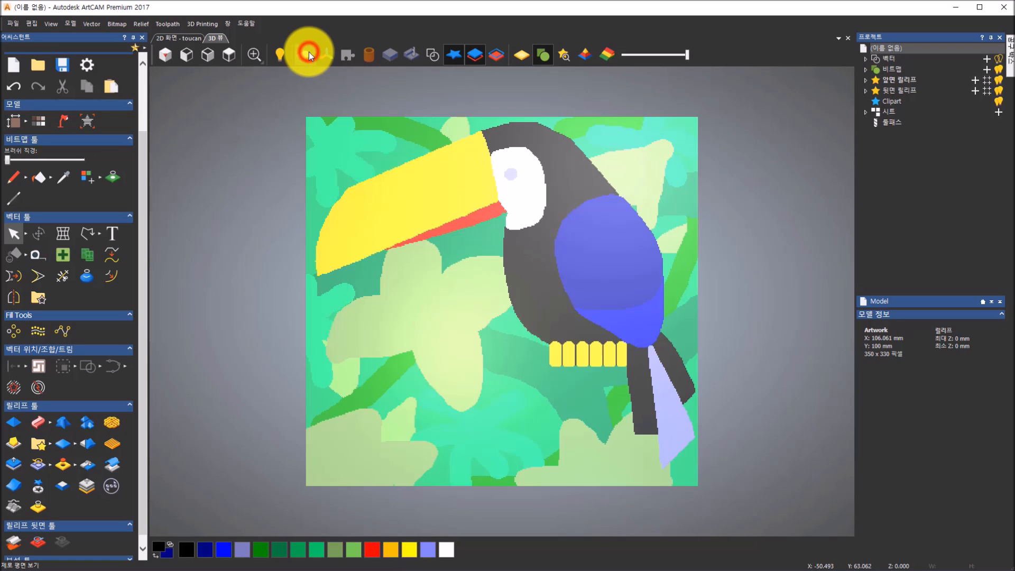
pyautogui.moveTo(550, 341); pyautogui.dragTo(618, 229)
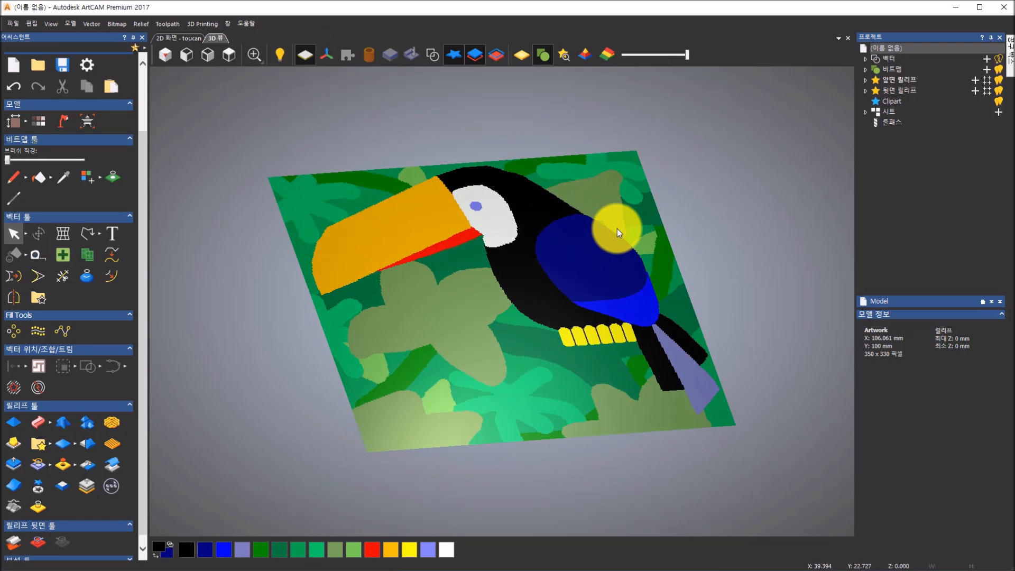
pyautogui.click(545, 57)
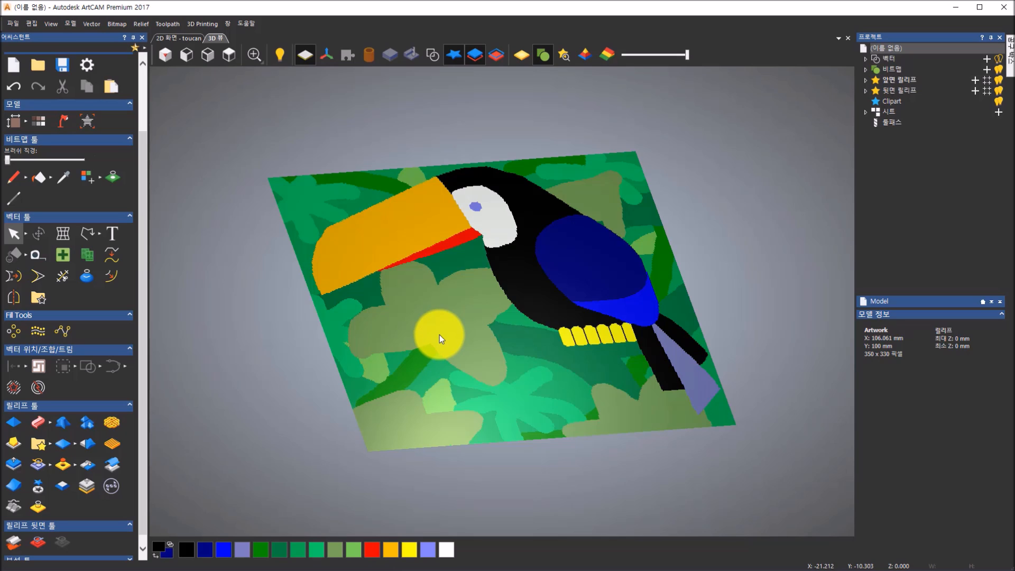
# Link the five other green shades of the jungle background to the darkest green as primary colour.
pyautogui.click(267, 550)
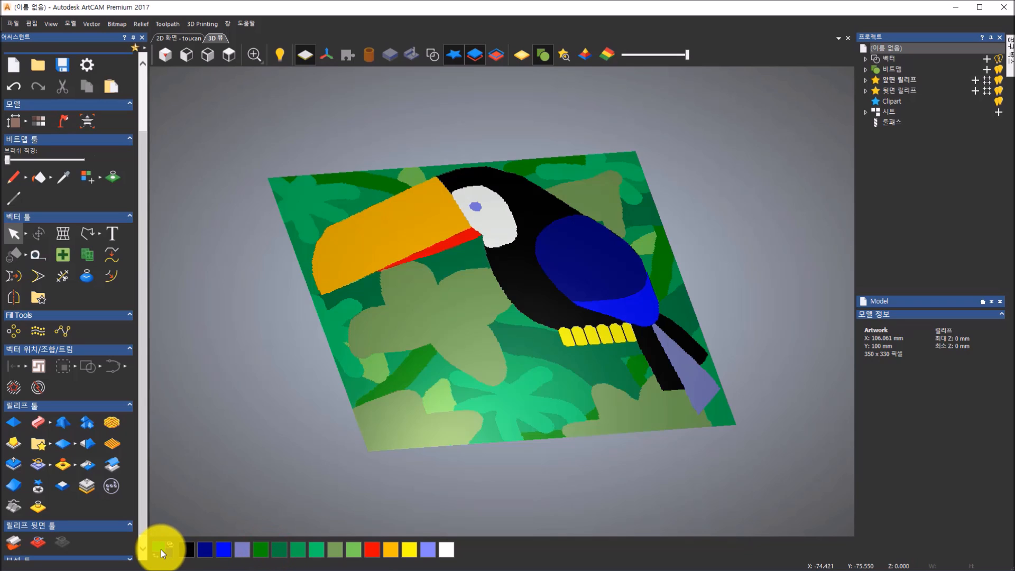
pyautogui.keyDown('shift'); pyautogui.click(280, 550); pyautogui.keyUp('shift')
pyautogui.keyDown('shift'); pyautogui.click(293, 553); pyautogui.keyUp('shift')
pyautogui.keyDown('shift'); pyautogui.click(317, 552); pyautogui.keyUp('shift')
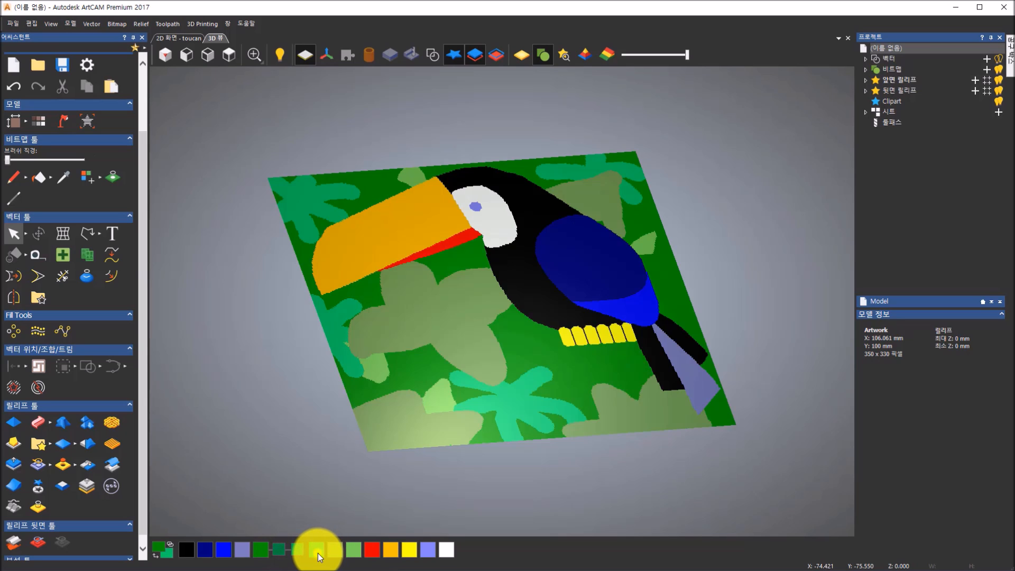
pyautogui.keyDown('shift'); pyautogui.click(331, 553); pyautogui.keyUp('shift')
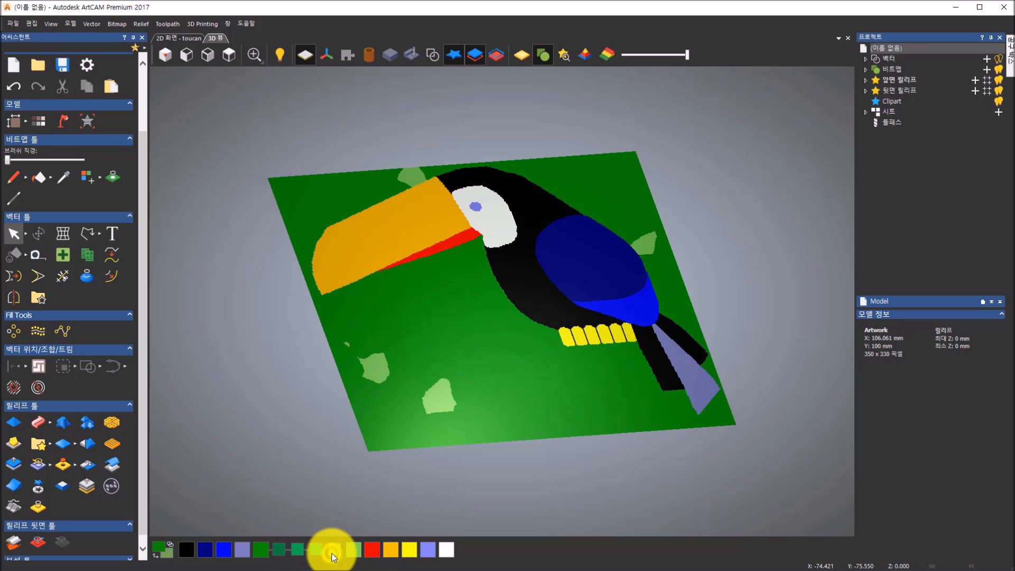
pyautogui.keyDown('shift'); pyautogui.click(356, 554); pyautogui.keyUp('shift')
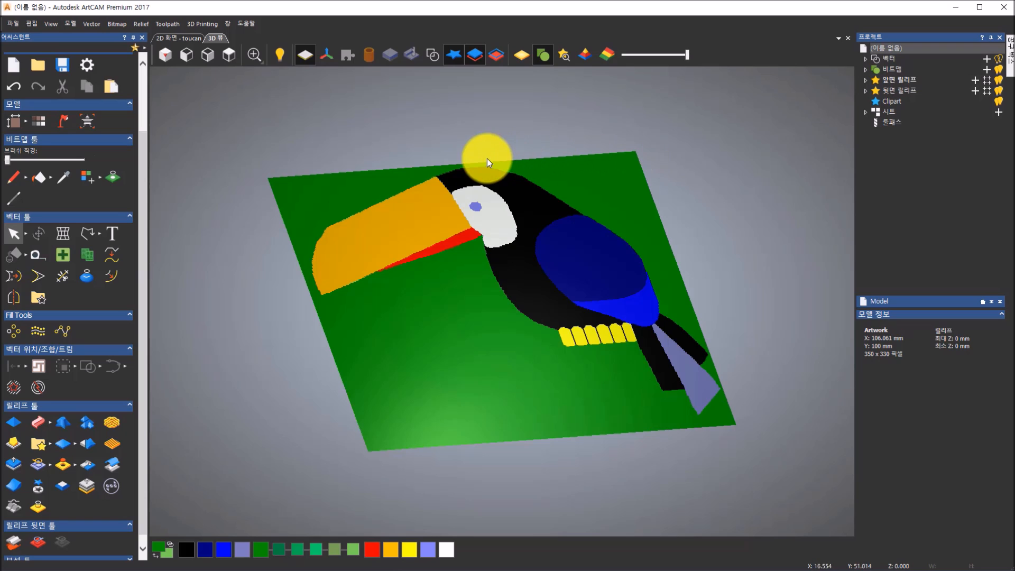
# Link the red of the lower beak and the yellow of the feet to the primary green.
pyautogui.moveTo(564, 221); pyautogui.dragTo(476, 230)
pyautogui.scroll(2, 476, 233)
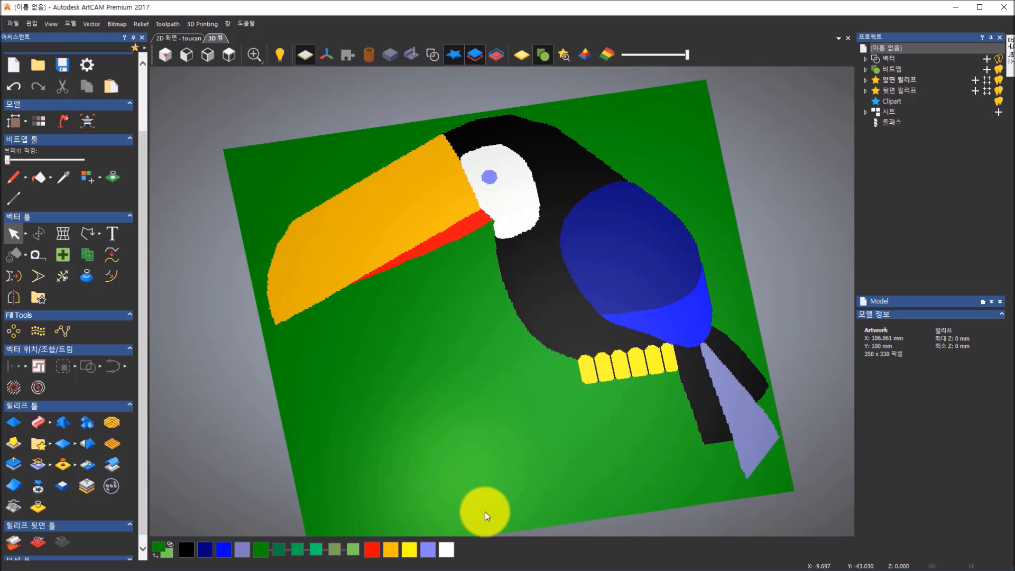
pyautogui.click(370, 550)
pyautogui.click(412, 549)
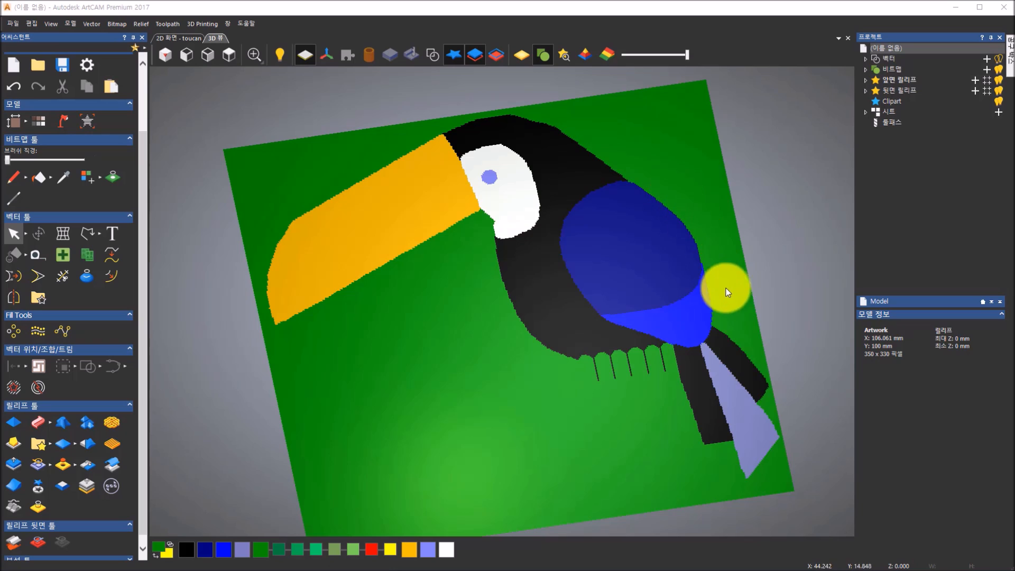
# Create boundary vectors from the green primary colour with Bitmap to Vector, using speckle size 2 and 75% smoothness.
pyautogui.click(258, 553)
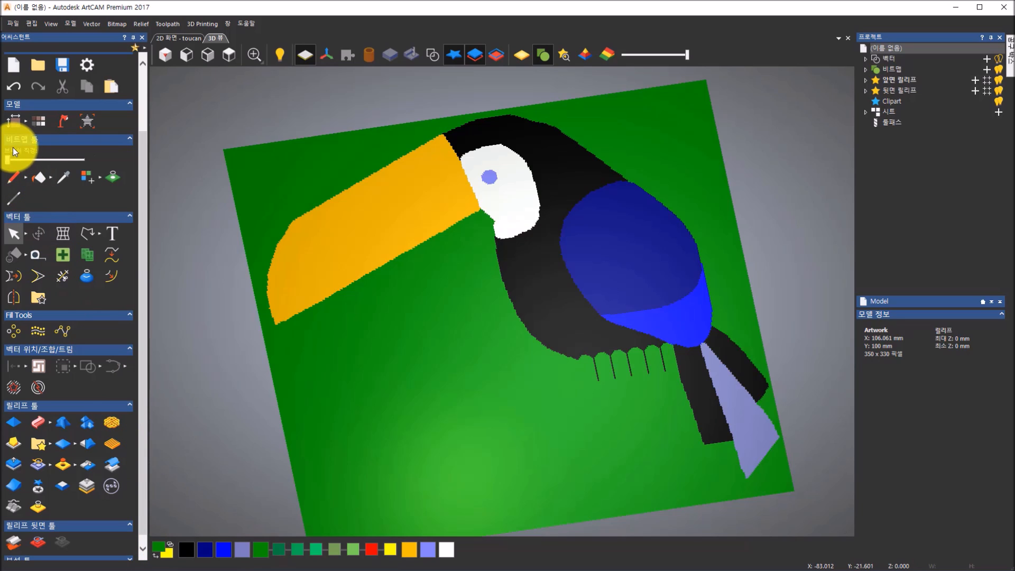
pyautogui.click(112, 175)
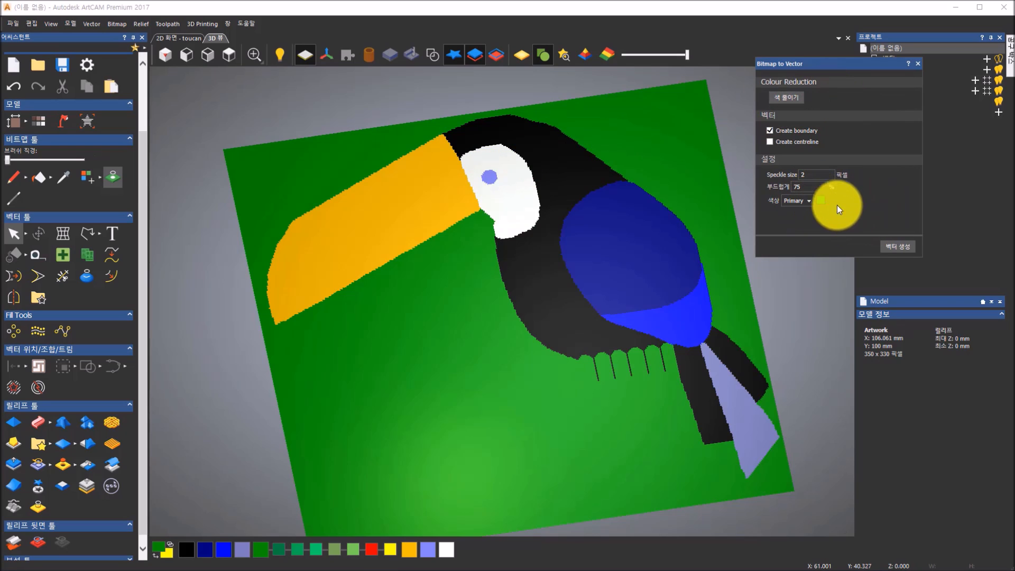
pyautogui.click(894, 249)
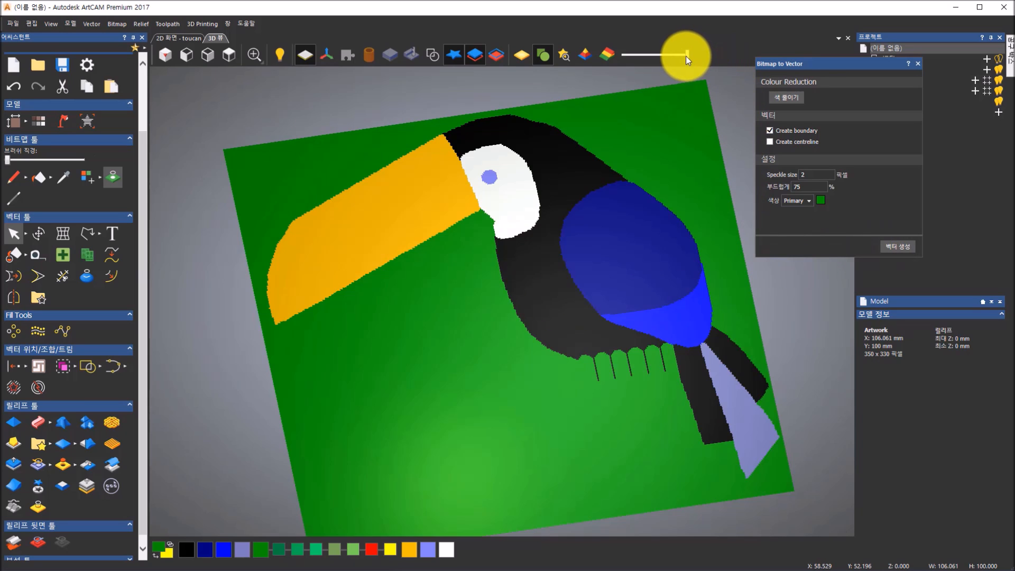
# Show the vectors over a faded bitmap in the 3D view and delete the square outer border vector.
pyautogui.moveTo(686, 56); pyautogui.dragTo(641, 56)
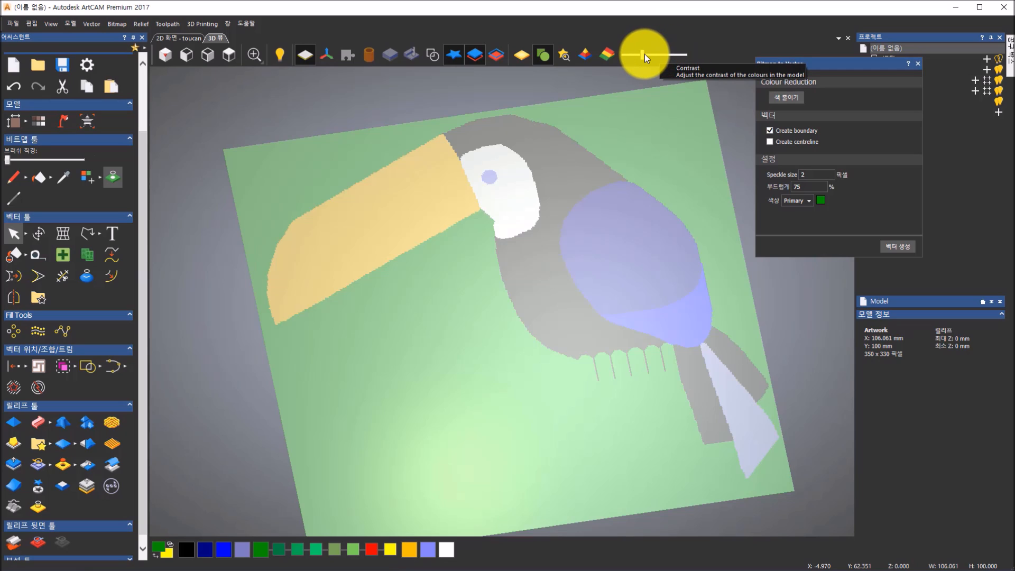
pyautogui.click(437, 55)
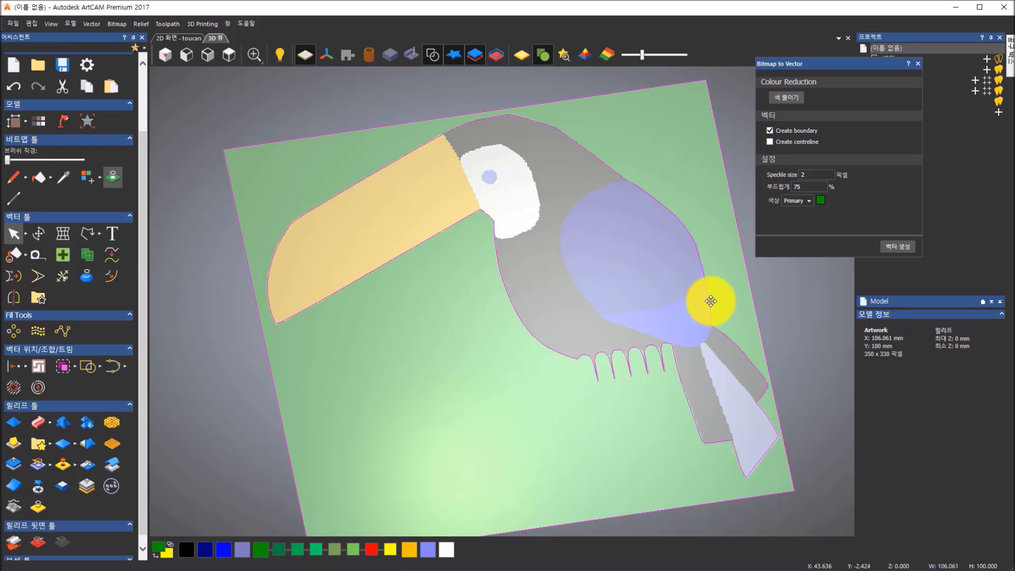
pyautogui.click(721, 125)
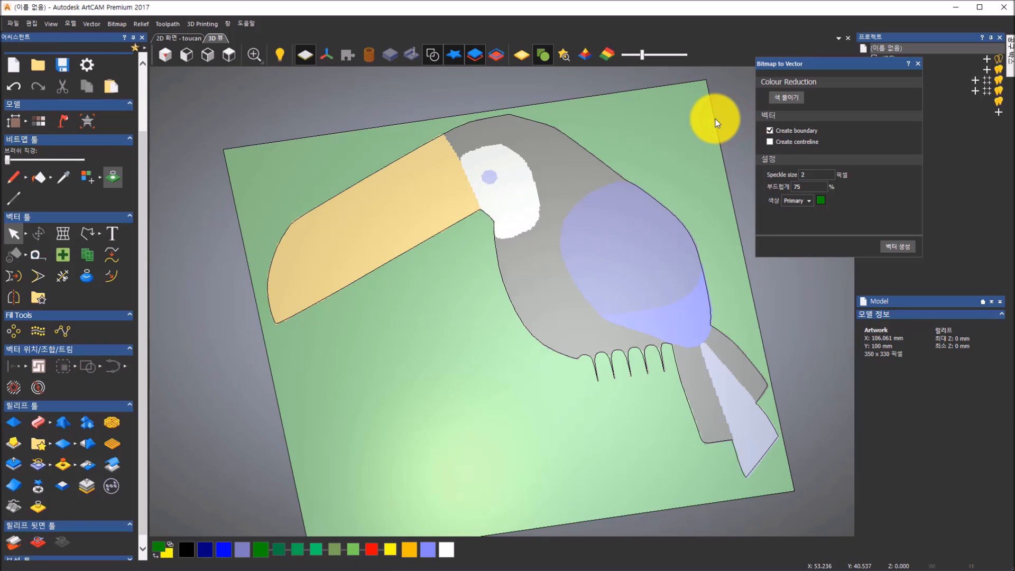
pyautogui.click(717, 122)
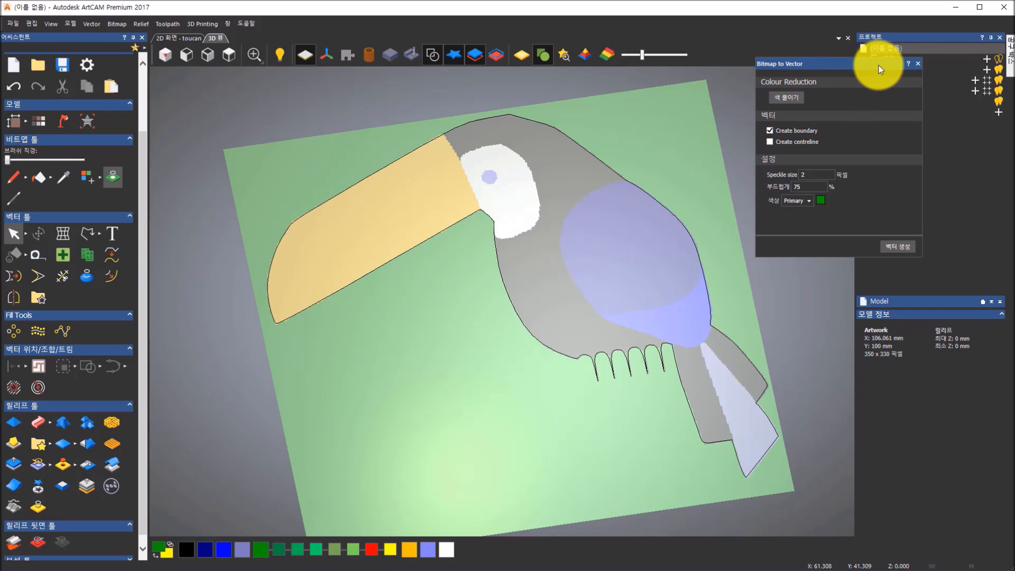
pyautogui.click(920, 65)
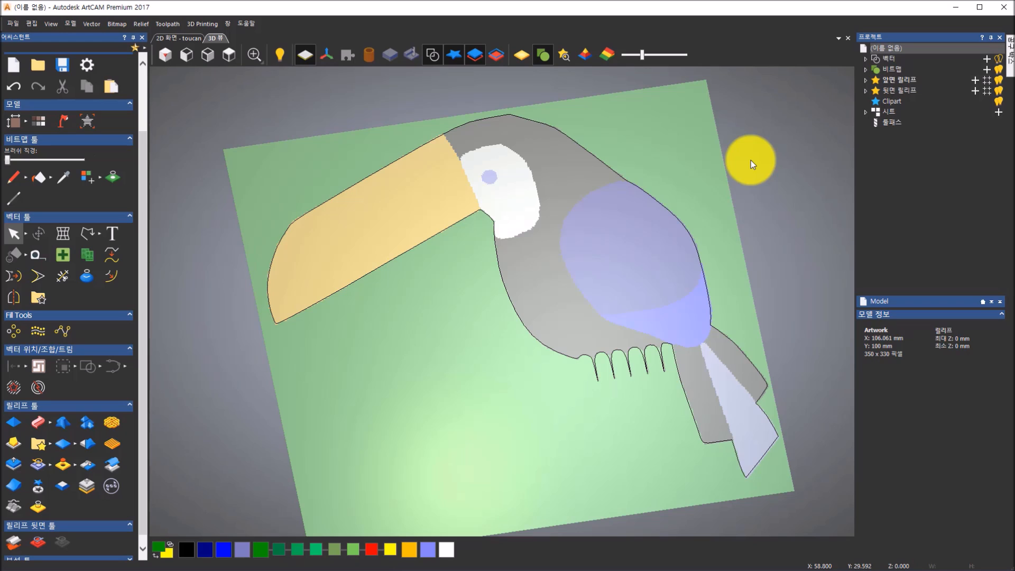
# Add a round-profile shape from the toucan outline to the relief with the Shape Editor, at 45 degrees without a height limit.
pyautogui.click(622, 177)
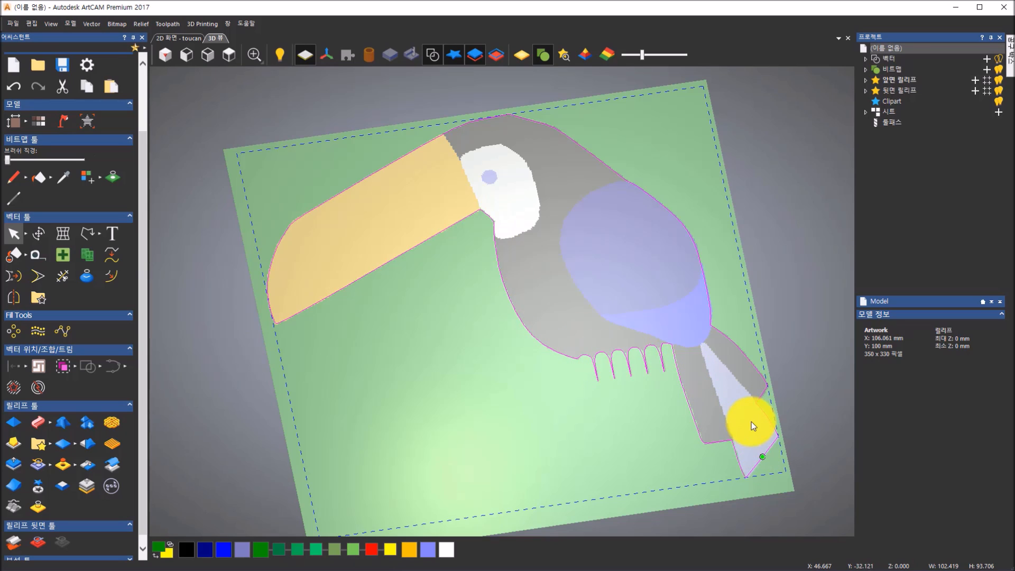
pyautogui.click(15, 427)
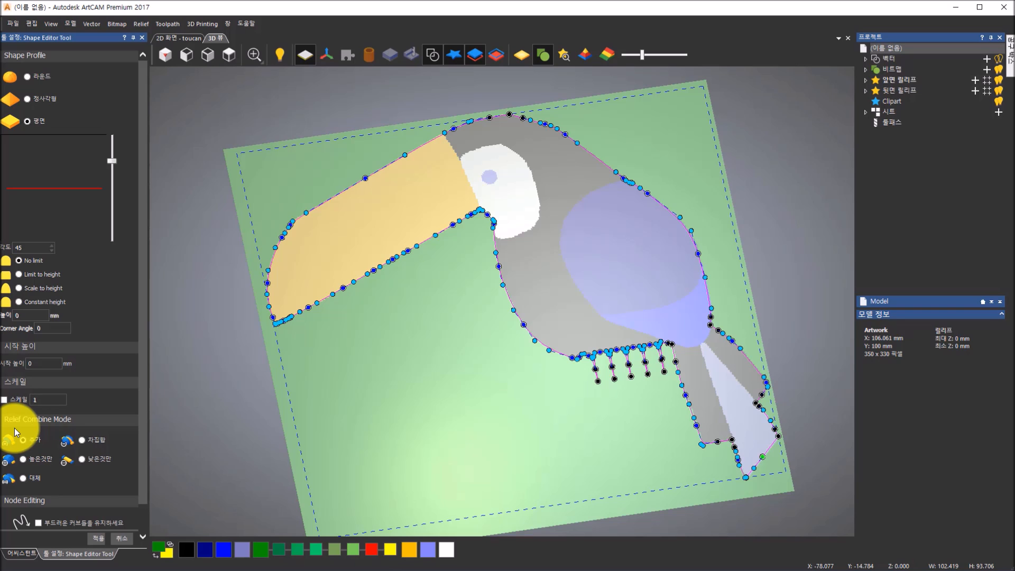
pyautogui.moveTo(502, 440); pyautogui.dragTo(506, 403)
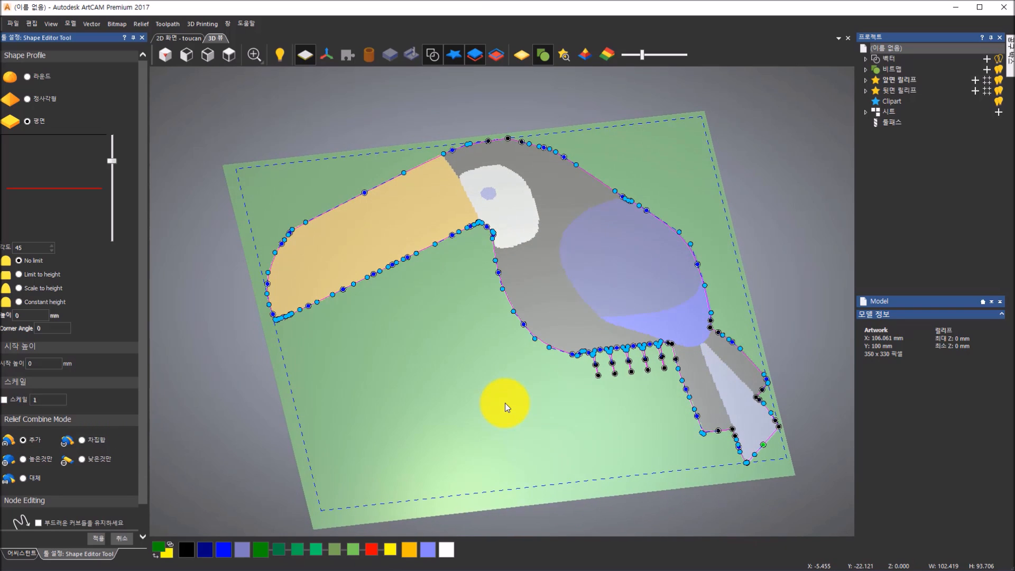
pyautogui.click(26, 76)
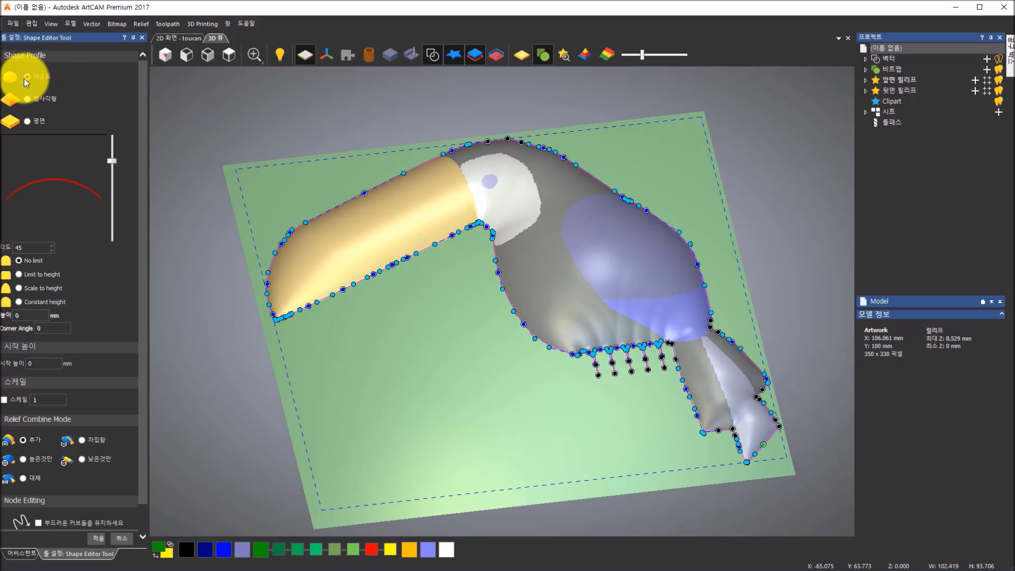
pyautogui.moveTo(106, 153)
pyautogui.mouseDown()
pyautogui.moveTo(110, 178)
pyautogui.moveTo(115, 161)
pyautogui.mouseUp()
pyautogui.moveTo(482, 325); pyautogui.dragTo(502, 305)
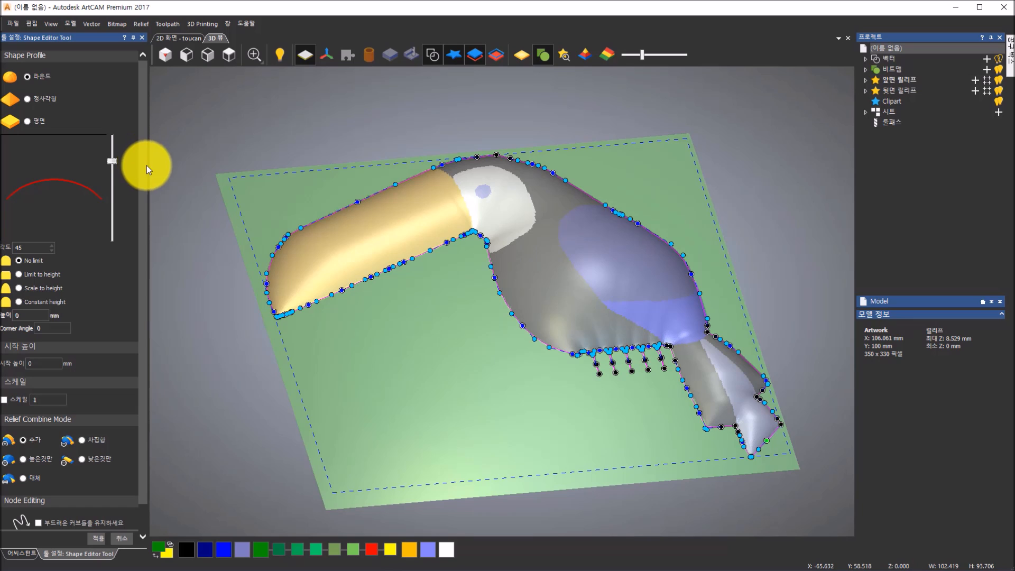
pyautogui.click(26, 247)
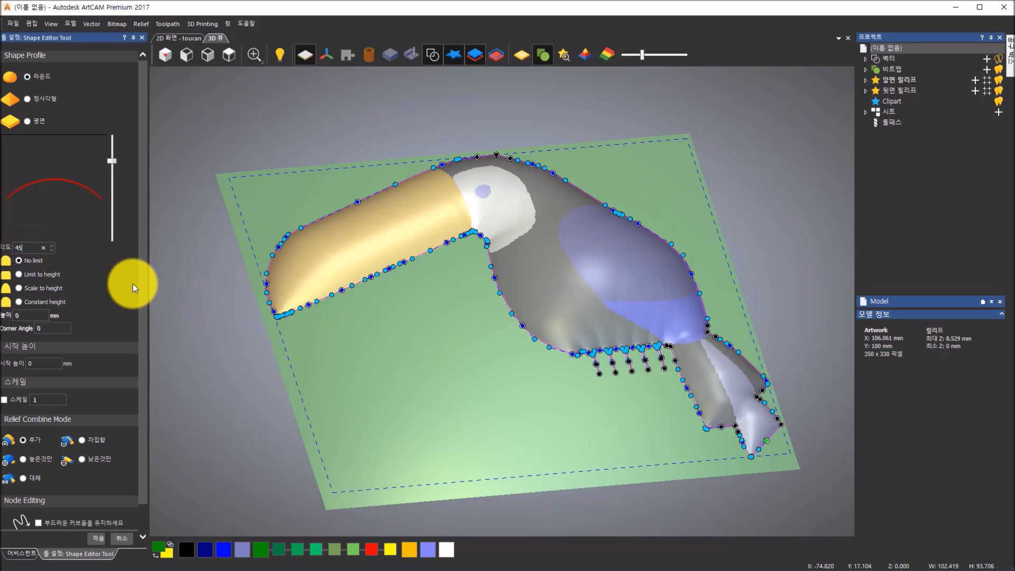
pyautogui.moveTo(141, 285); pyautogui.dragTo(142, 343)
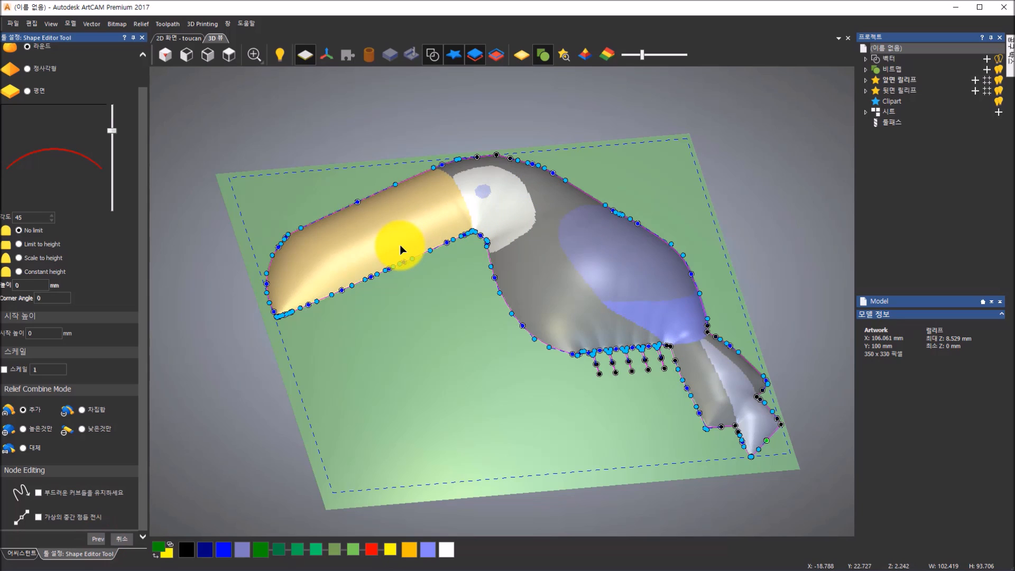
pyautogui.click(126, 541)
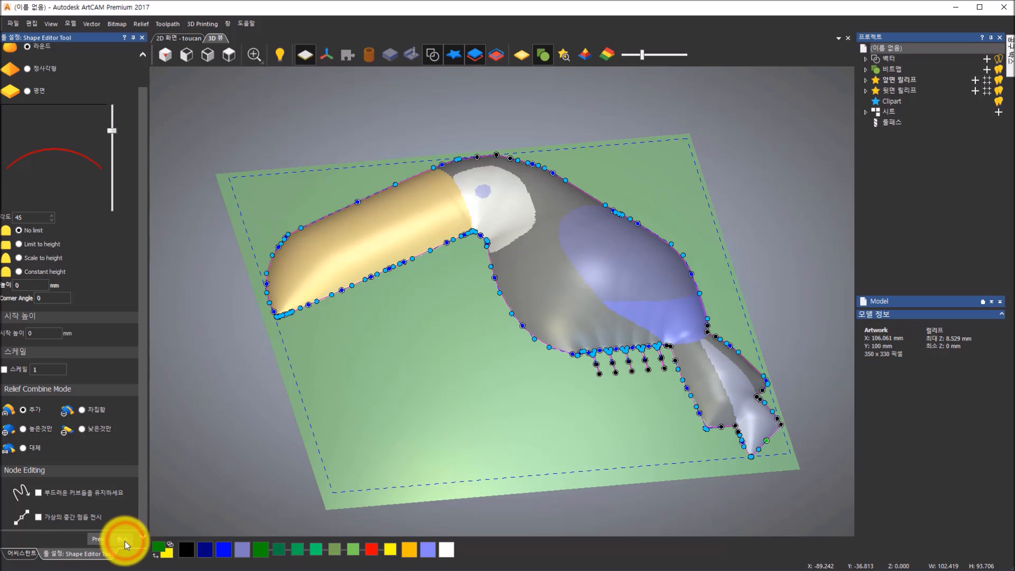
pyautogui.click(200, 415)
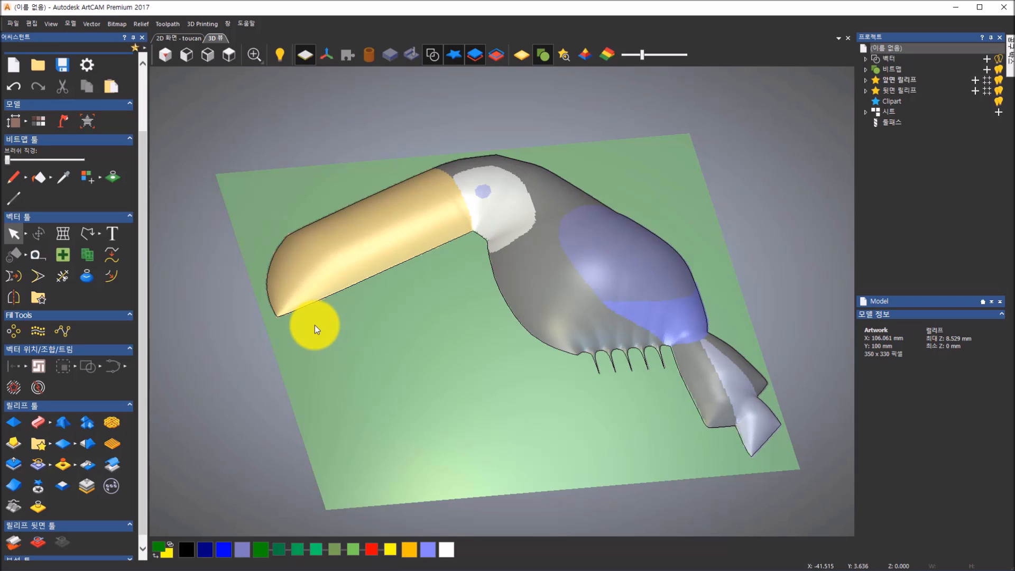
# Unlink red and yellow from the green, and create a boundary vector around the red lower beak.
pyautogui.rightClick(372, 551)
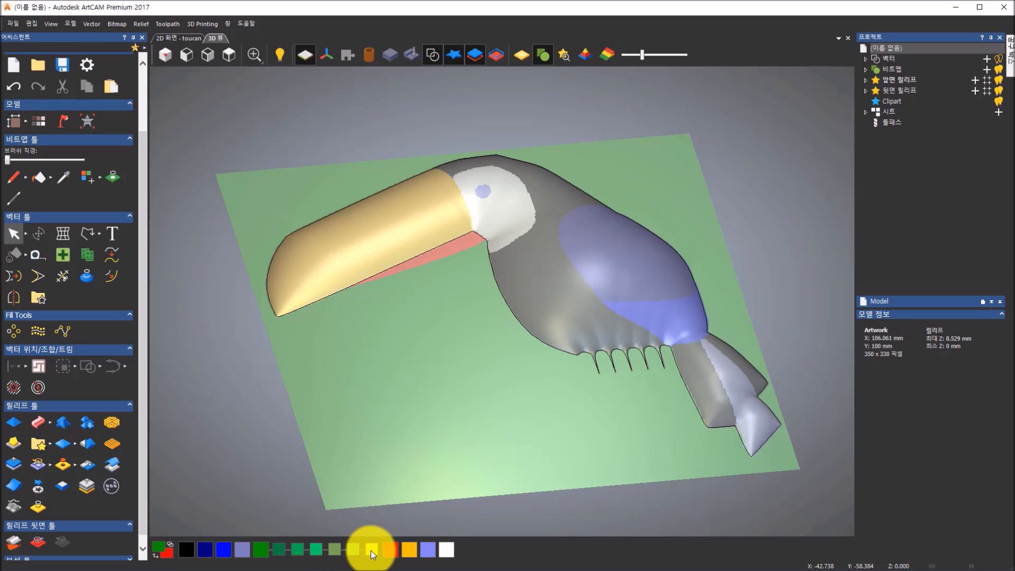
pyautogui.click(371, 552)
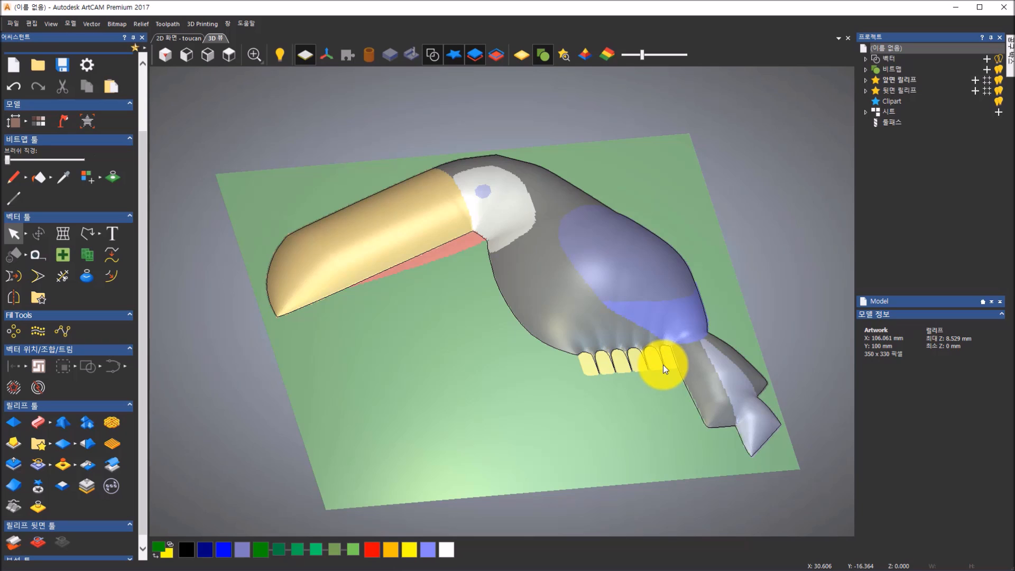
pyautogui.click(369, 552)
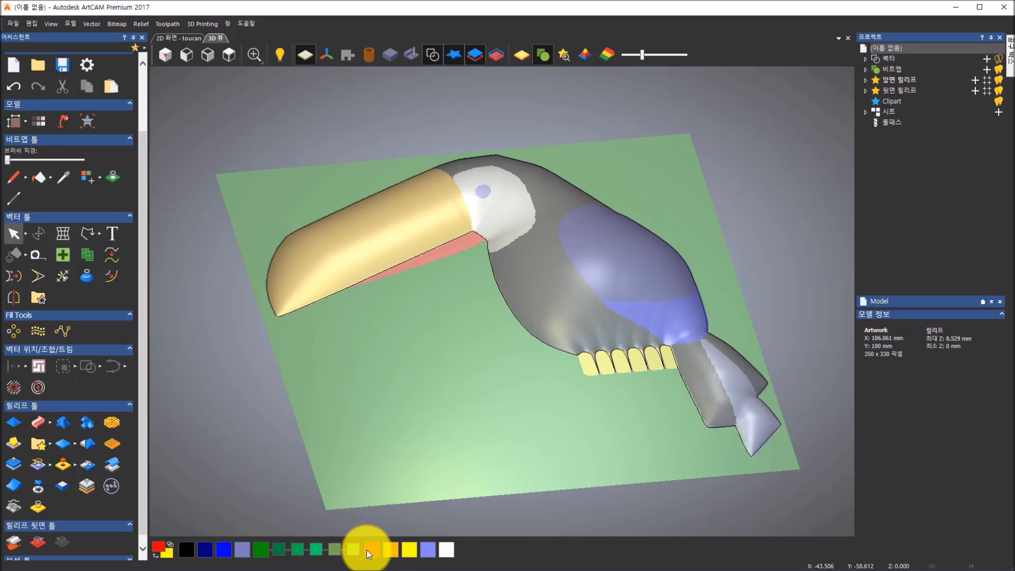
pyautogui.click(121, 178)
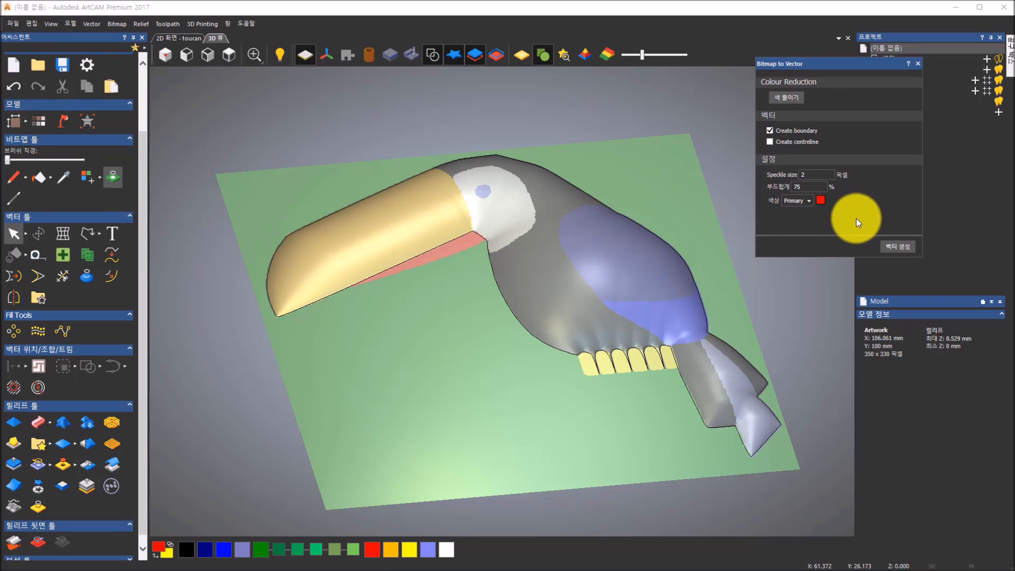
pyautogui.click(898, 245)
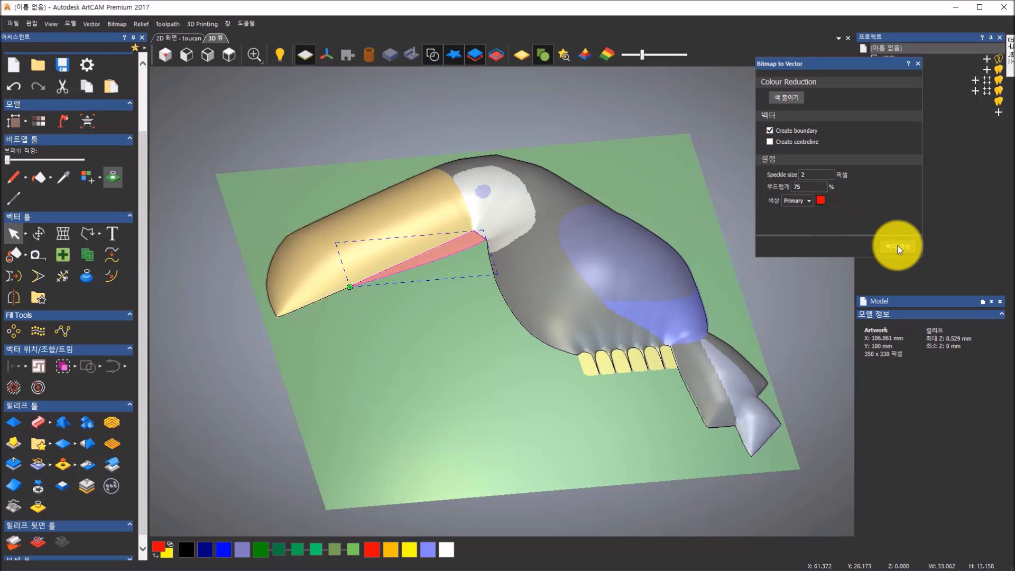
# Make yellow the primary colour and create boundary vectors around the yellow toes with Bitmap to Vector.
pyautogui.click(409, 551)
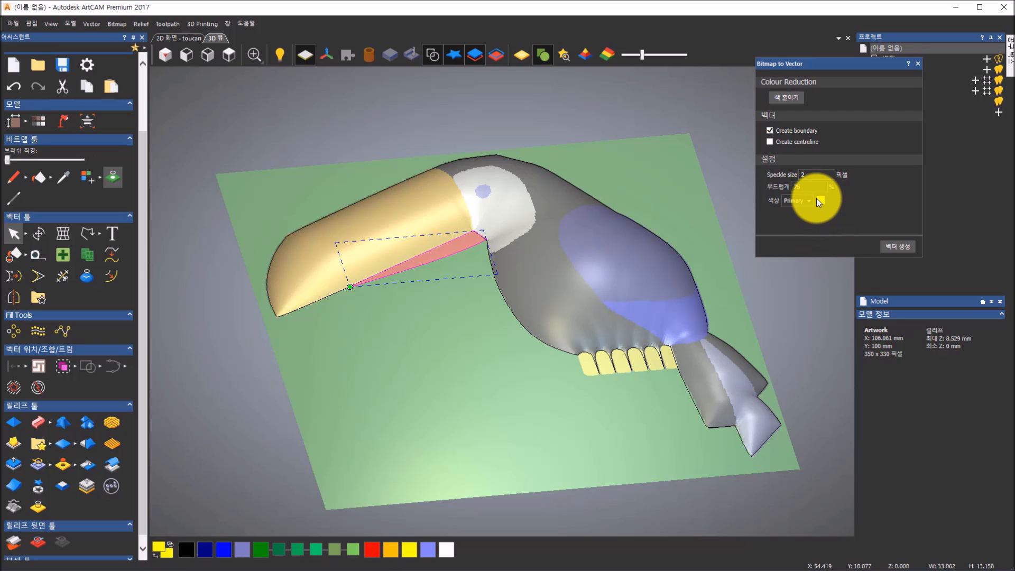
pyautogui.click(901, 248)
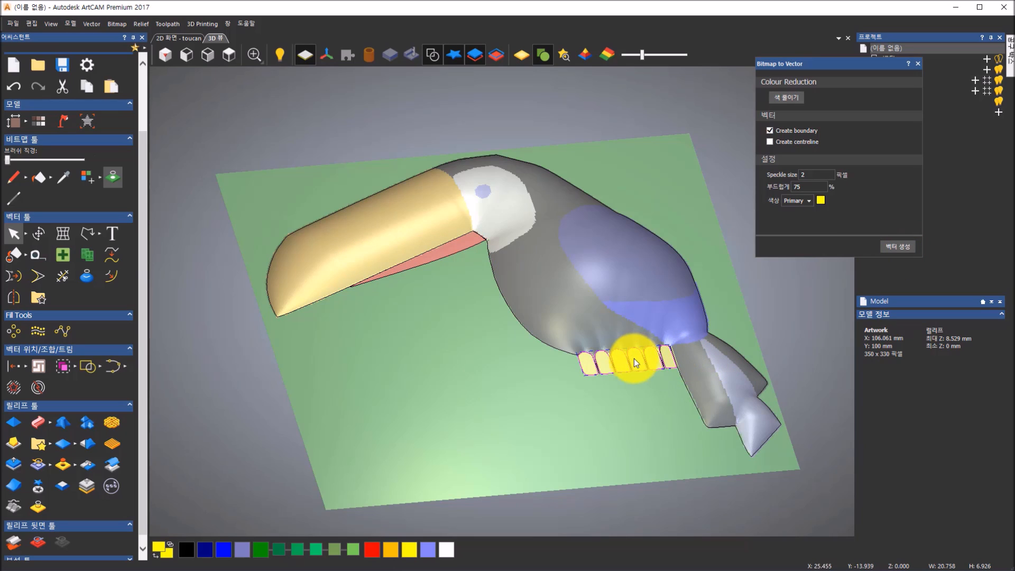
pyautogui.scroll(3, 671, 361)
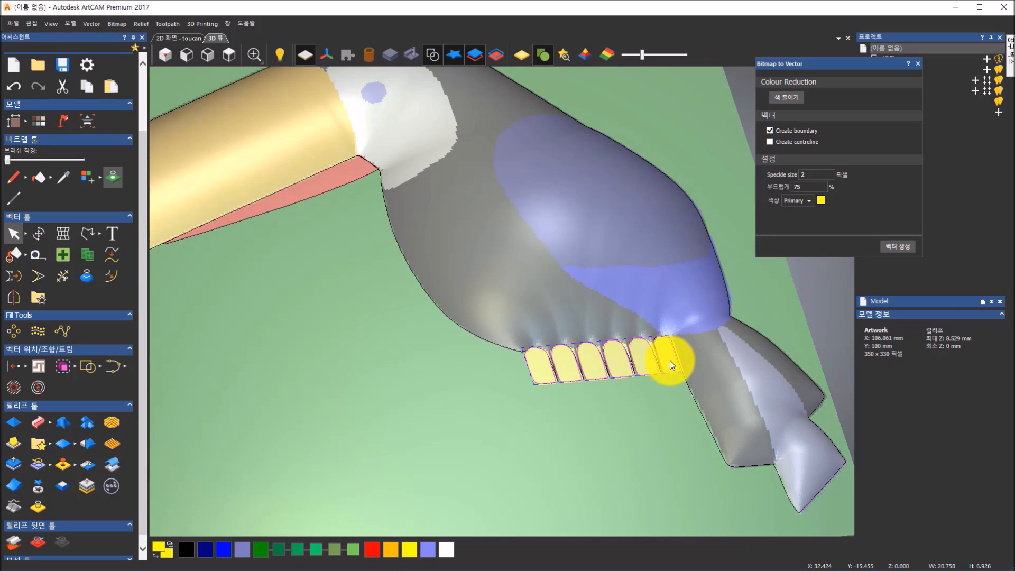
pyautogui.scroll(2, 670, 361)
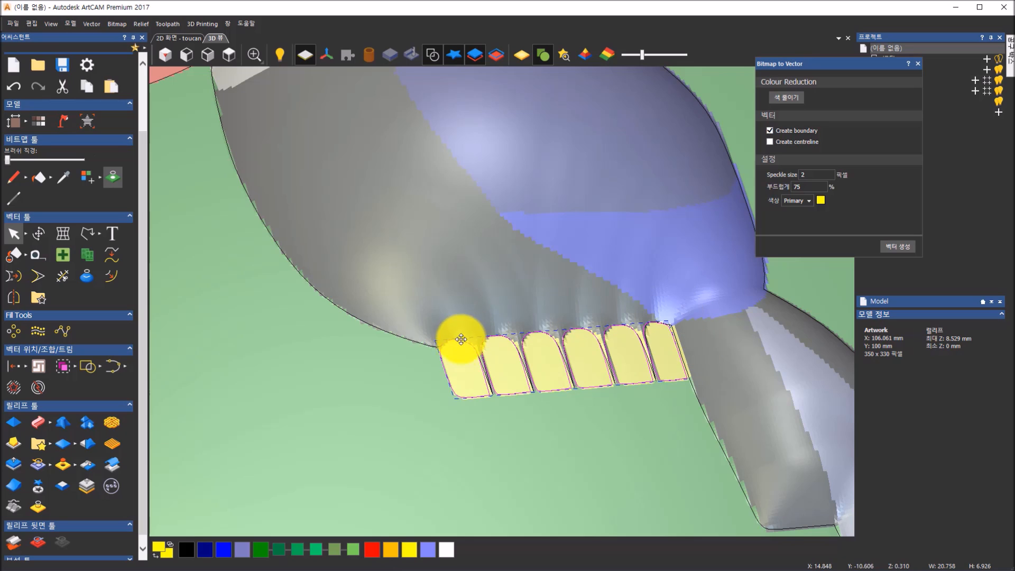
# Add a round-profile shape from the yellow toe vectors to the relief with the Shape Editor, at 83 degrees without a height limit.
pyautogui.click(16, 419)
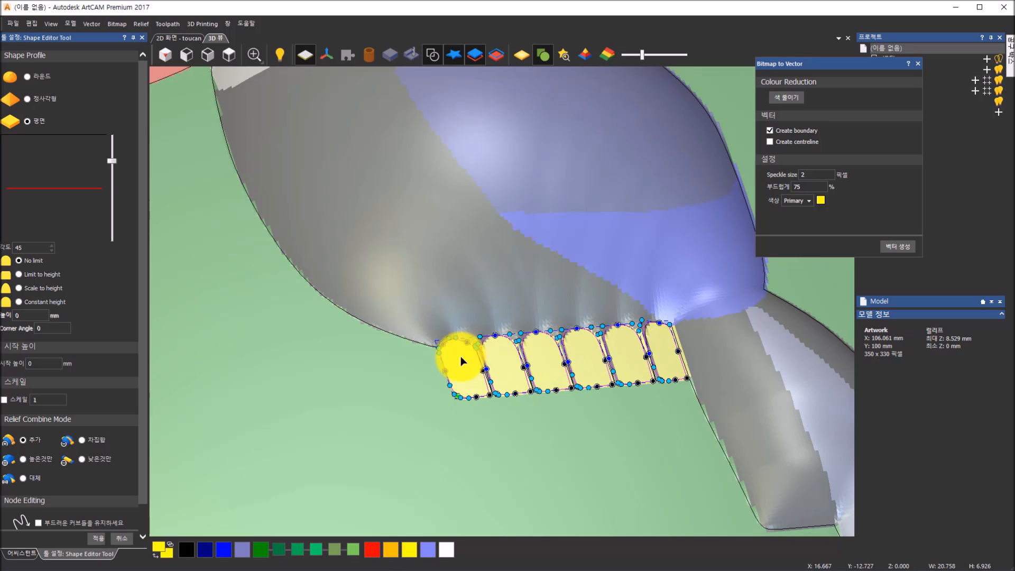
pyautogui.click(26, 76)
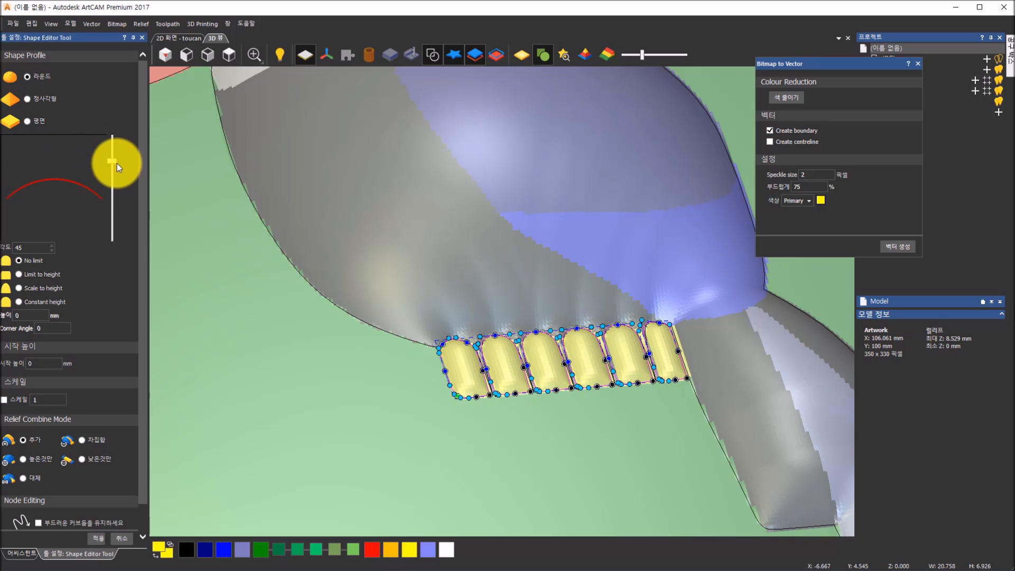
pyautogui.moveTo(113, 162); pyautogui.dragTo(112, 135)
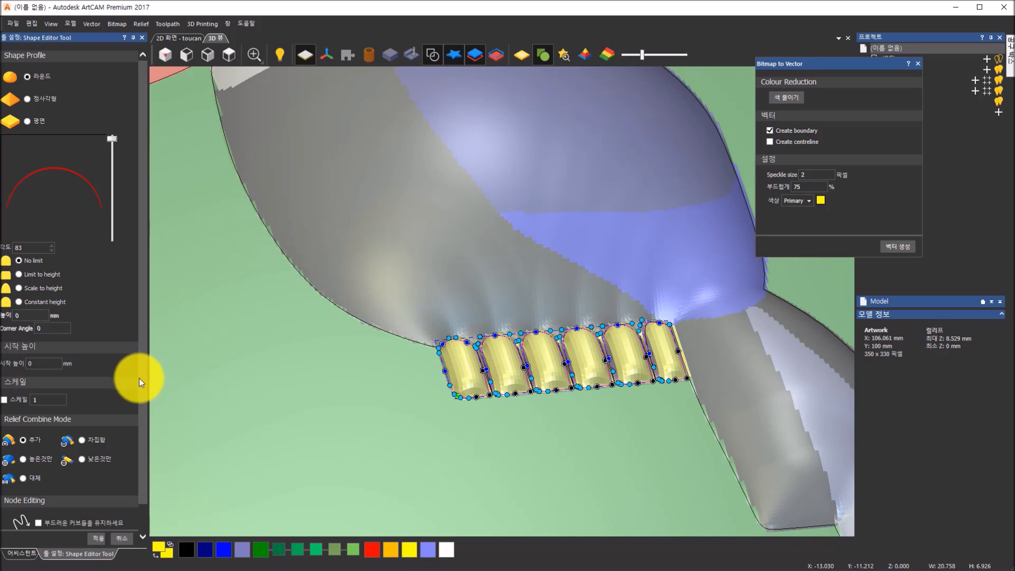
pyautogui.moveTo(143, 448); pyautogui.dragTo(152, 485)
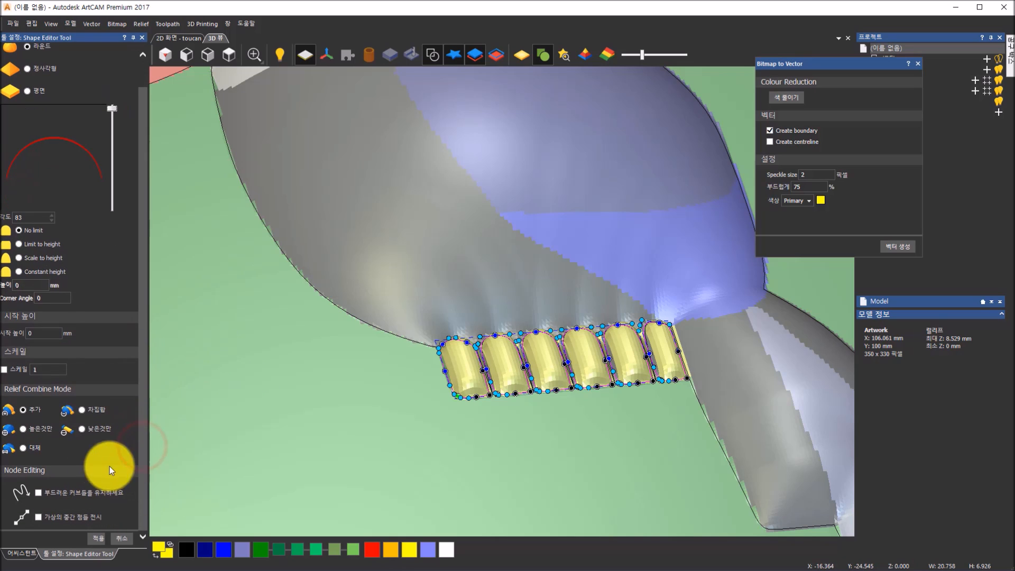
pyautogui.click(36, 218)
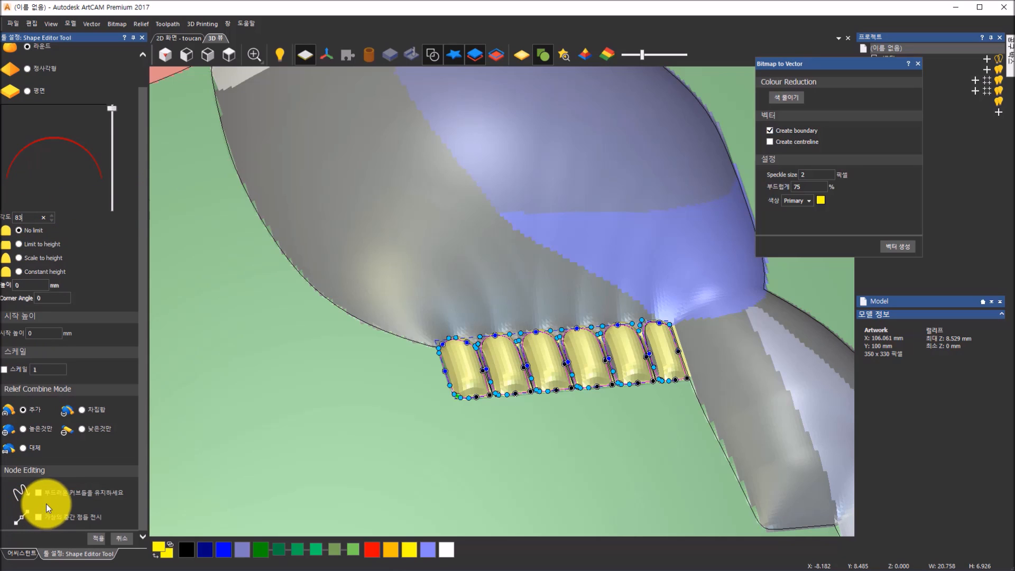
pyautogui.click(91, 543)
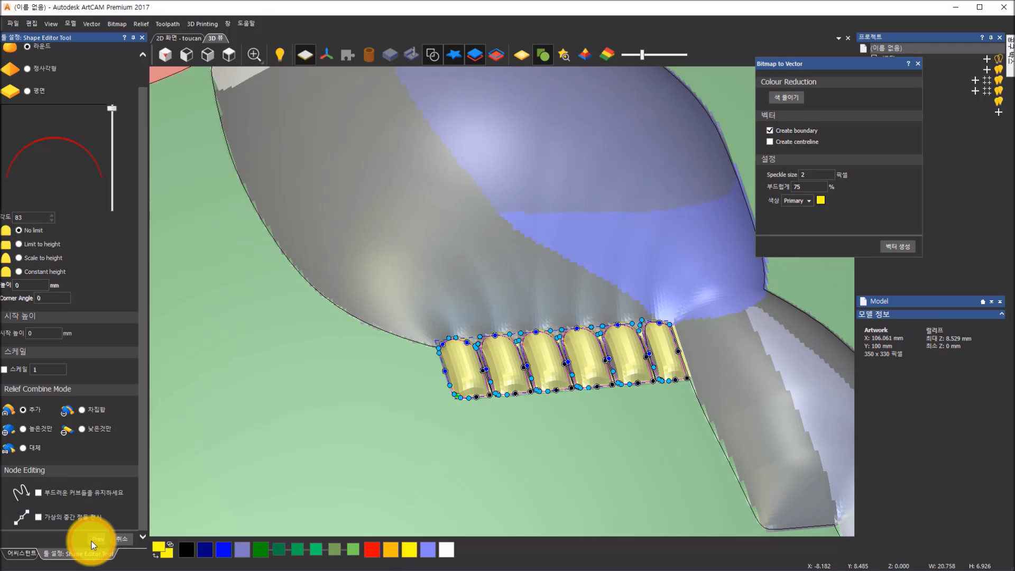
pyautogui.moveTo(544, 415); pyautogui.dragTo(437, 330)
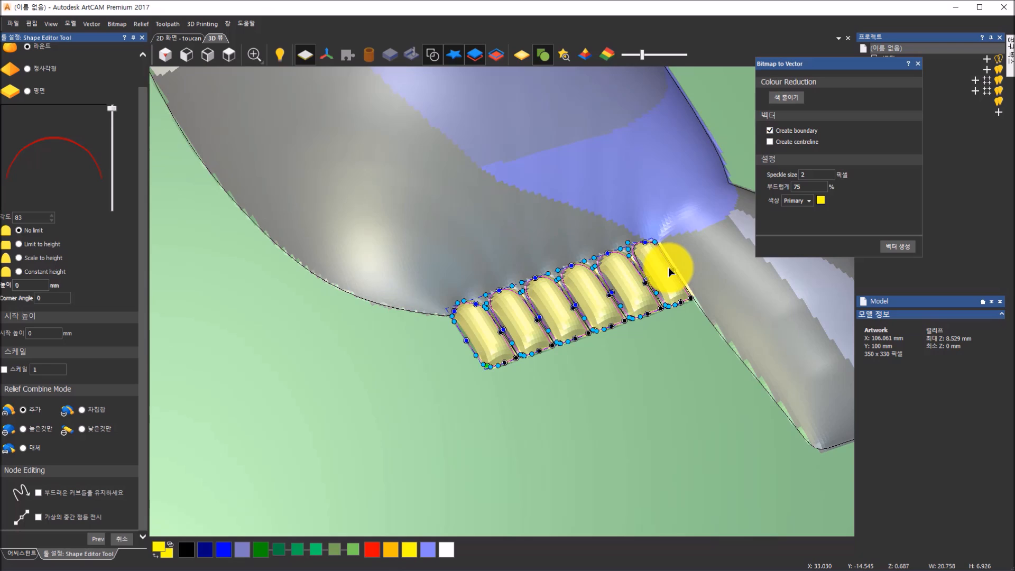
# Add a round-profile shape from the red lower beak vector to the relief at 76 degrees, and close Bitmap to Vector.
pyautogui.scroll(-5, 667, 268)
pyautogui.scroll(3, 317, 198)
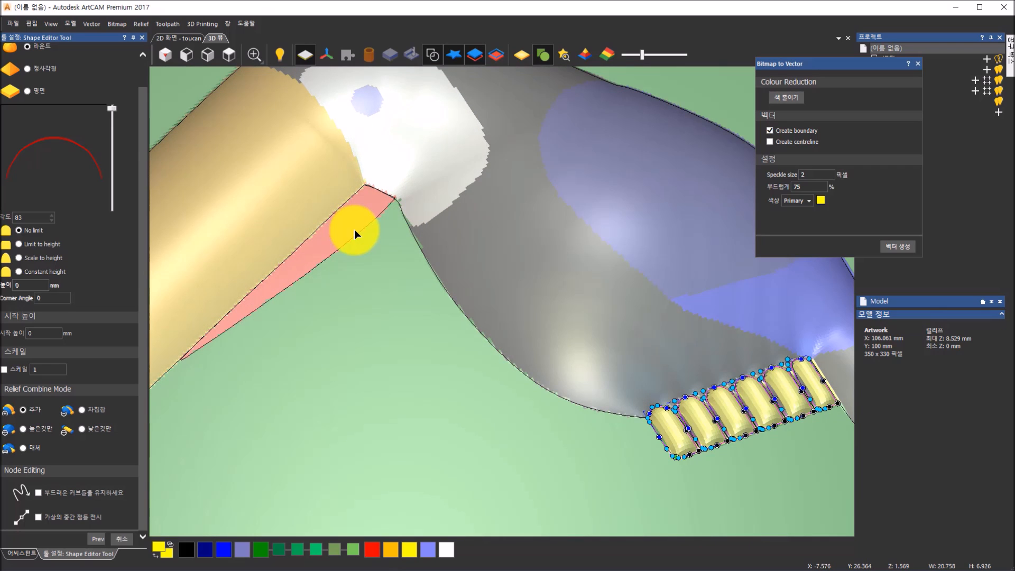
pyautogui.click(356, 236)
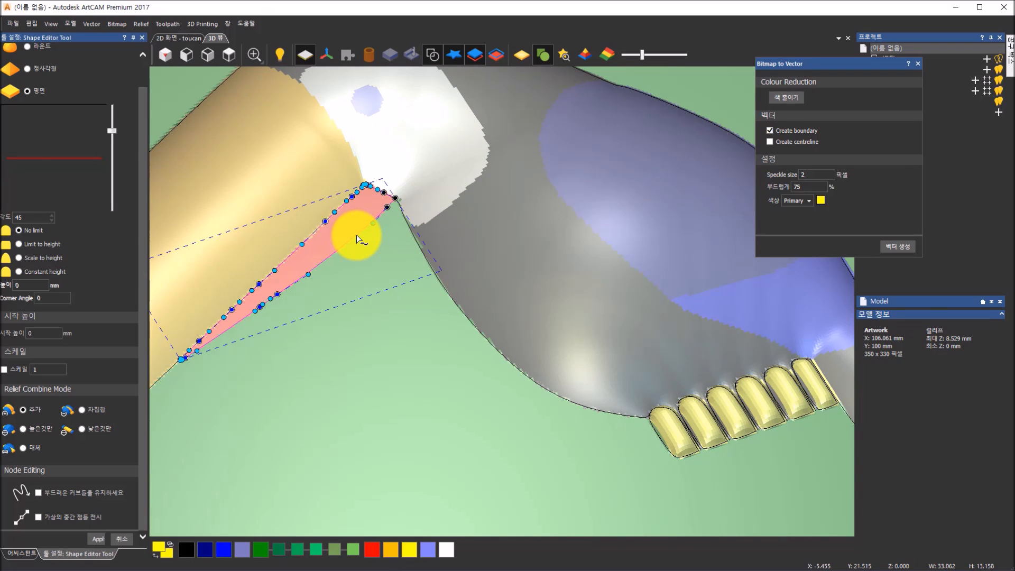
pyautogui.scroll(-3, 354, 237)
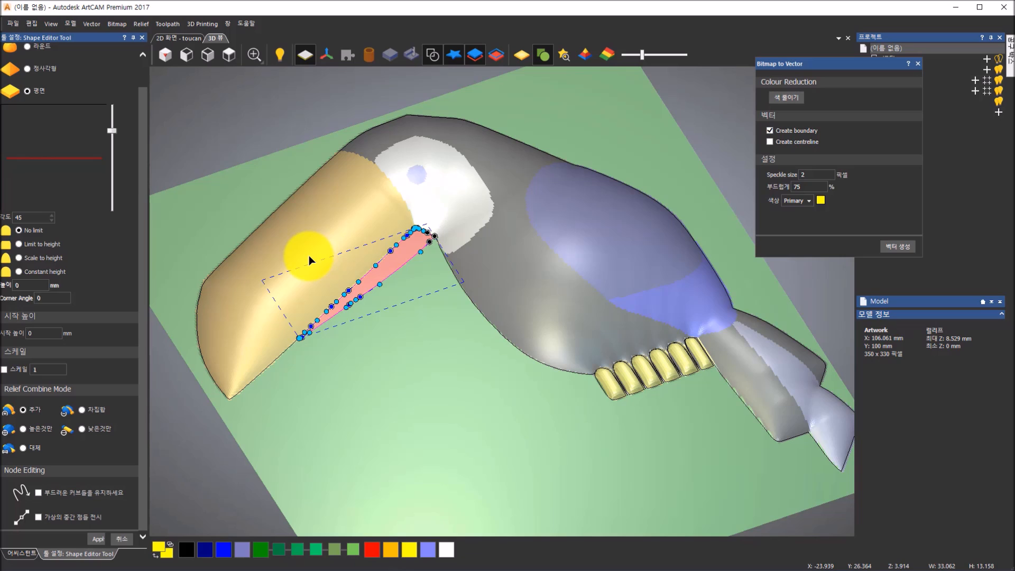
pyautogui.click(28, 48)
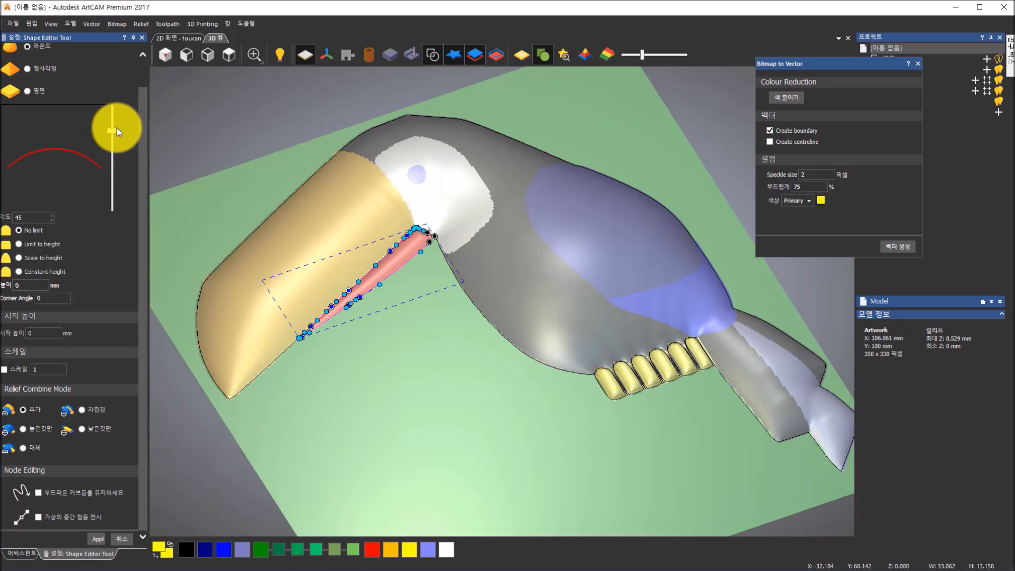
pyautogui.moveTo(115, 131); pyautogui.dragTo(117, 102)
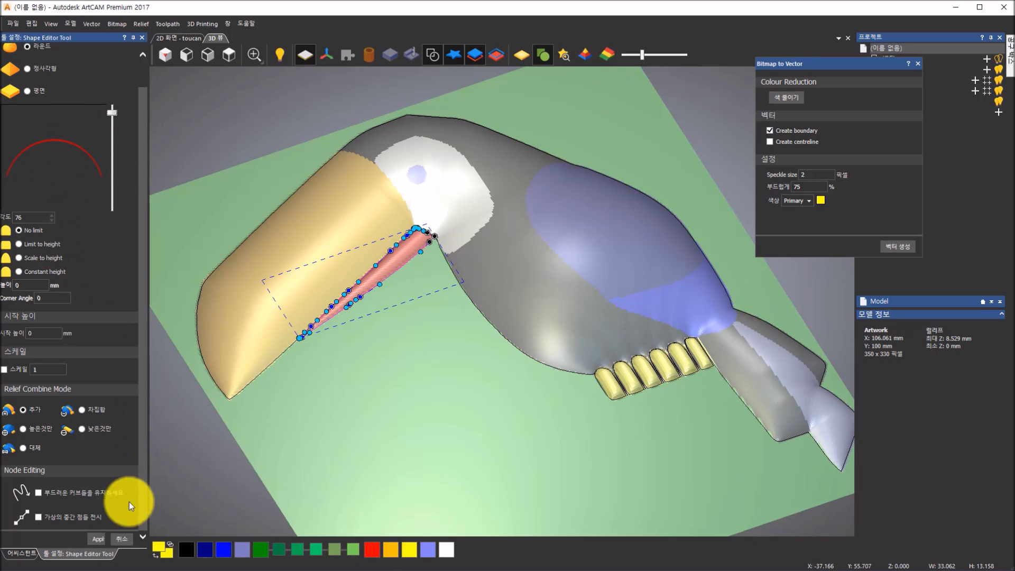
pyautogui.click(96, 539)
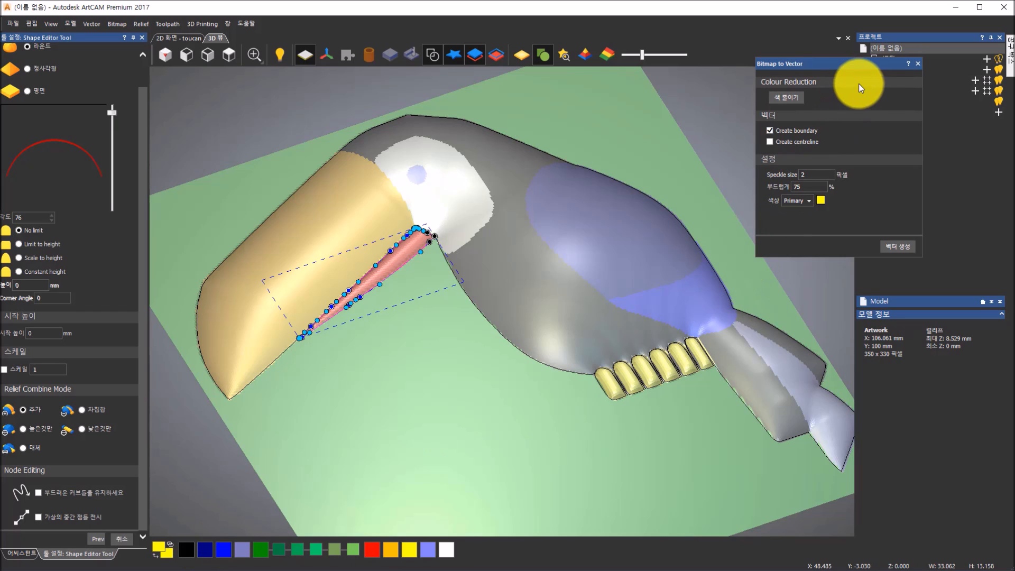
pyautogui.click(918, 66)
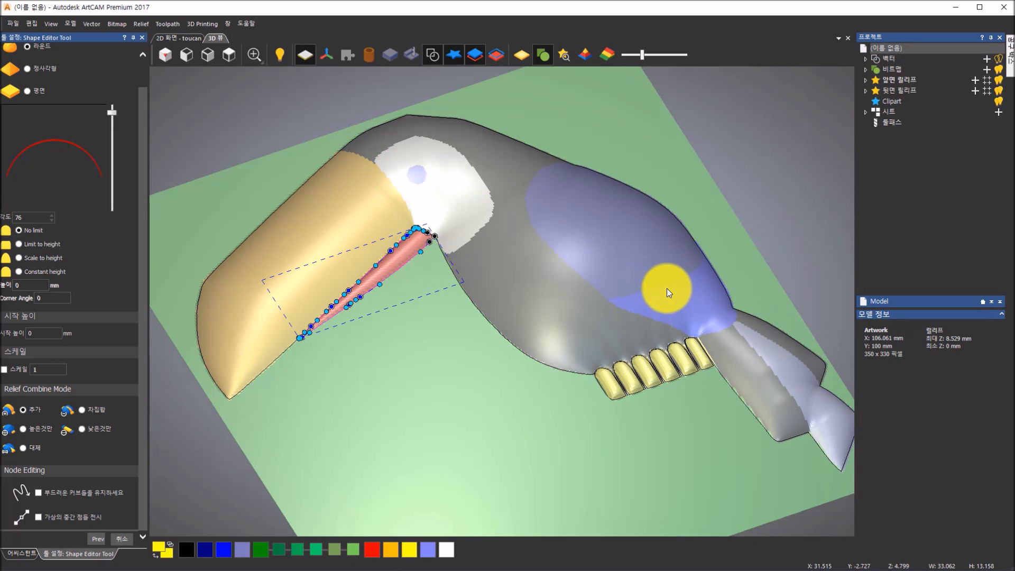
# Examine the added lower beak and toe shapes and the body's edge on the relief up close.
pyautogui.scroll(4, 506, 291)
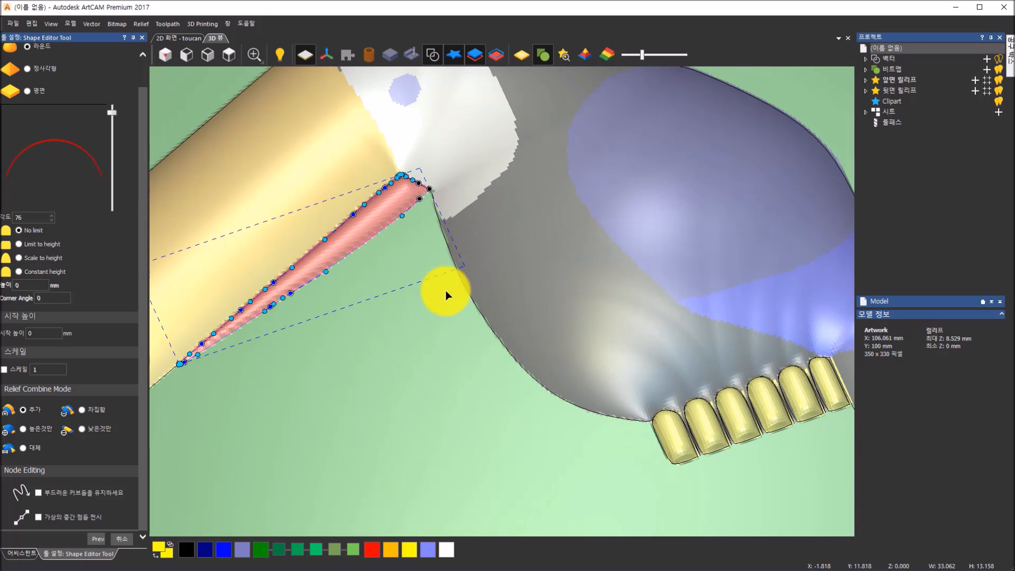
pyautogui.scroll(-1, 459, 223)
pyautogui.scroll(-2, 459, 223)
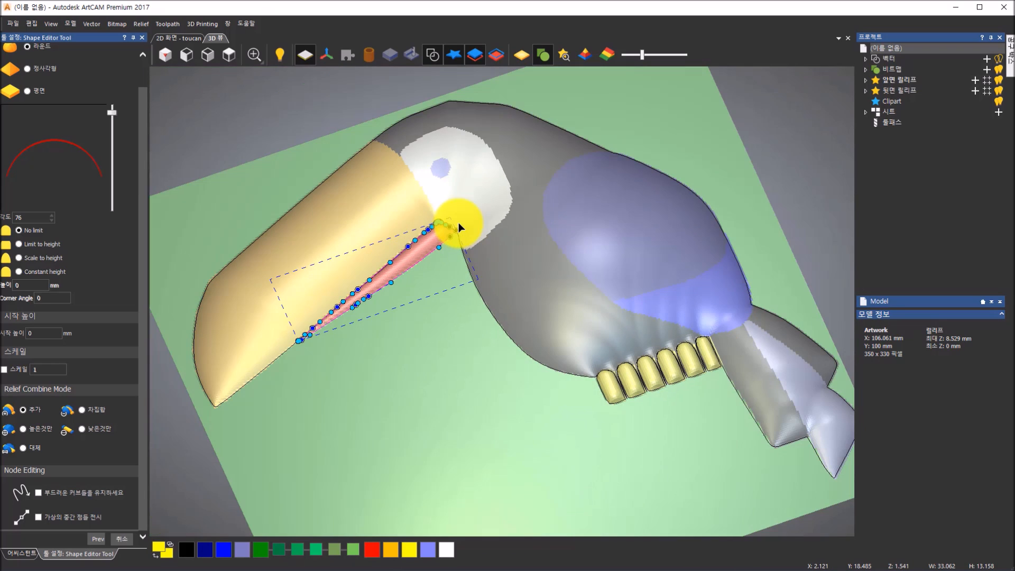
pyautogui.scroll(2, 520, 336)
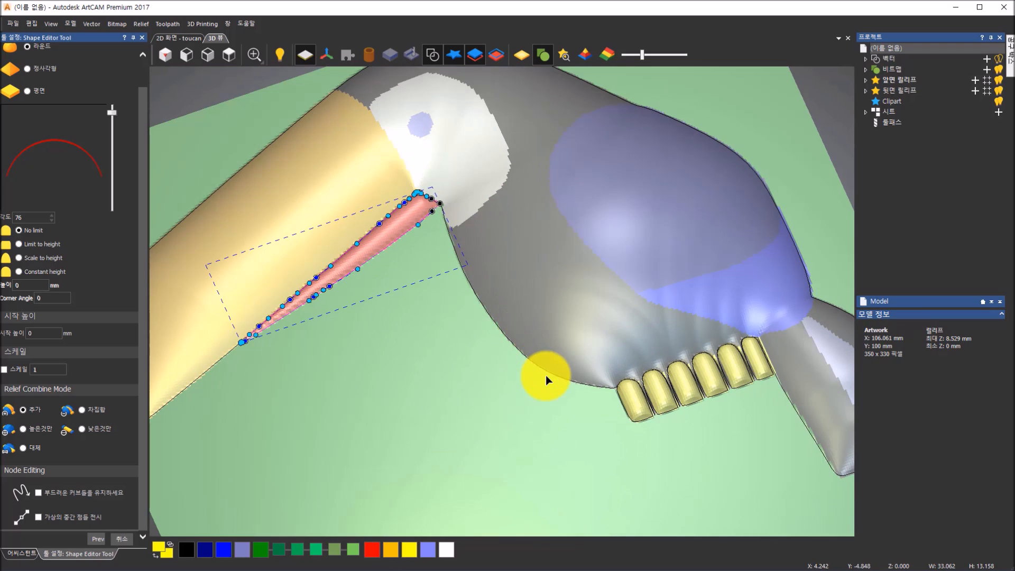
pyautogui.scroll(3, 574, 386)
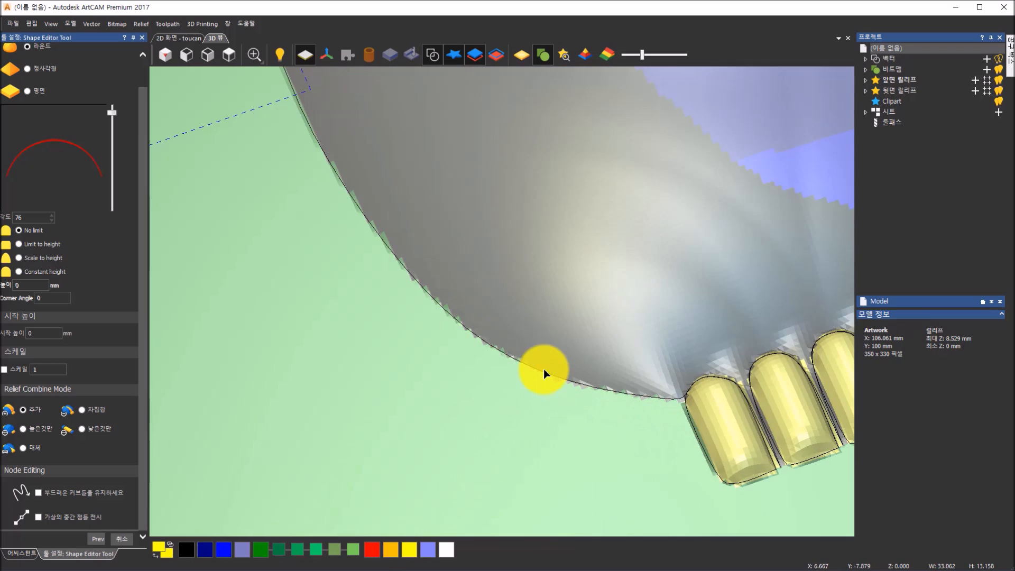
pyautogui.scroll(2, 553, 376)
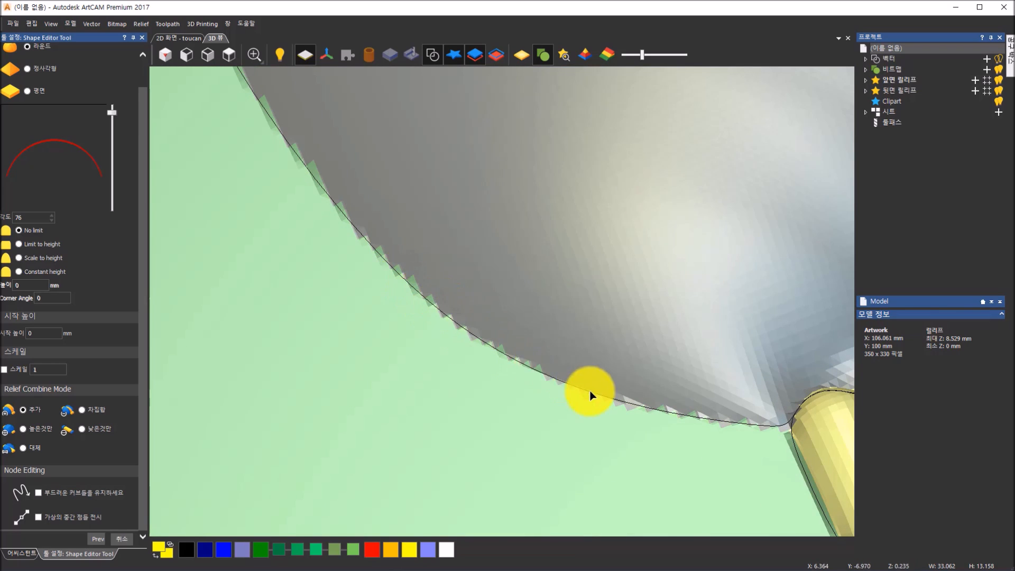
pyautogui.scroll(-3, 766, 417)
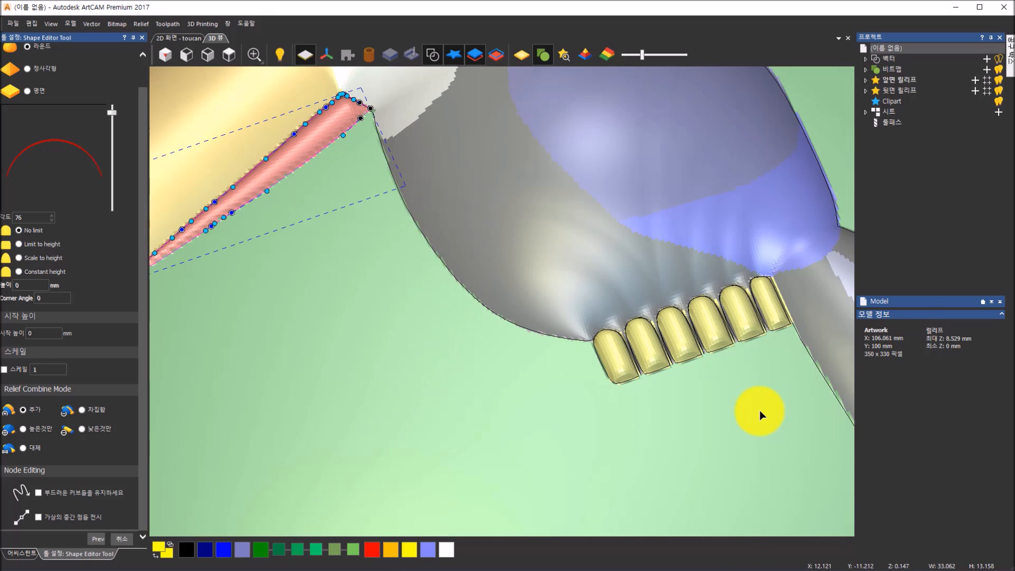
pyautogui.scroll(-3, 764, 418)
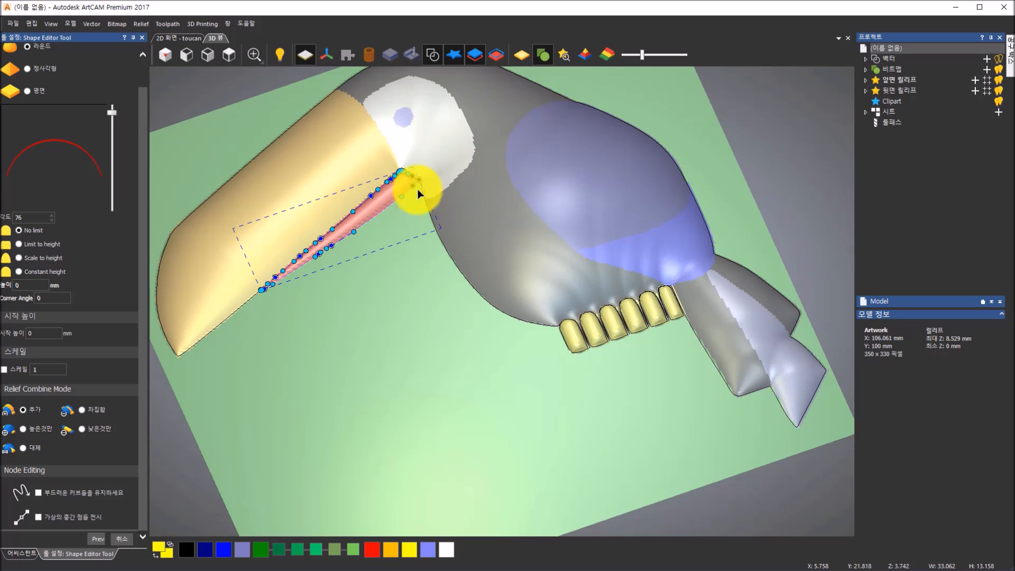
pyautogui.moveTo(417, 190); pyautogui.dragTo(418, 187)
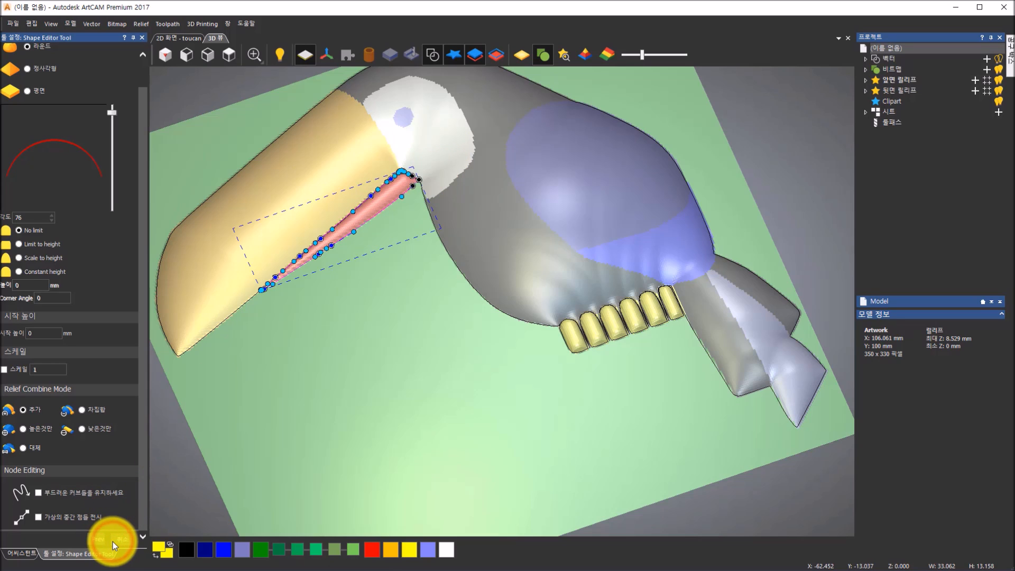
# Make white the primary colour and give the white face area a plane-profile shape with a start height of 0.5 mm.
pyautogui.click(113, 542)
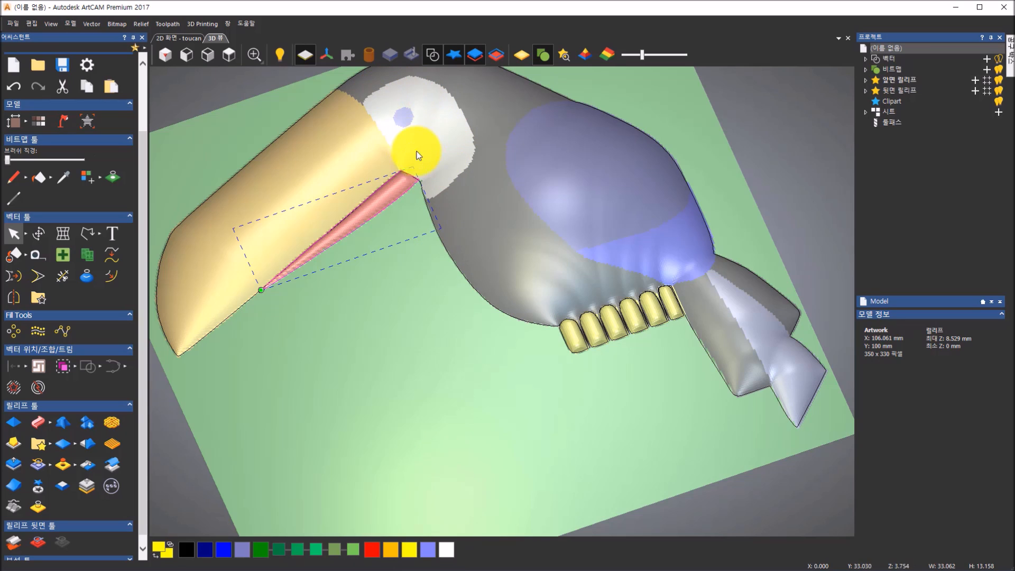
pyautogui.click(450, 549)
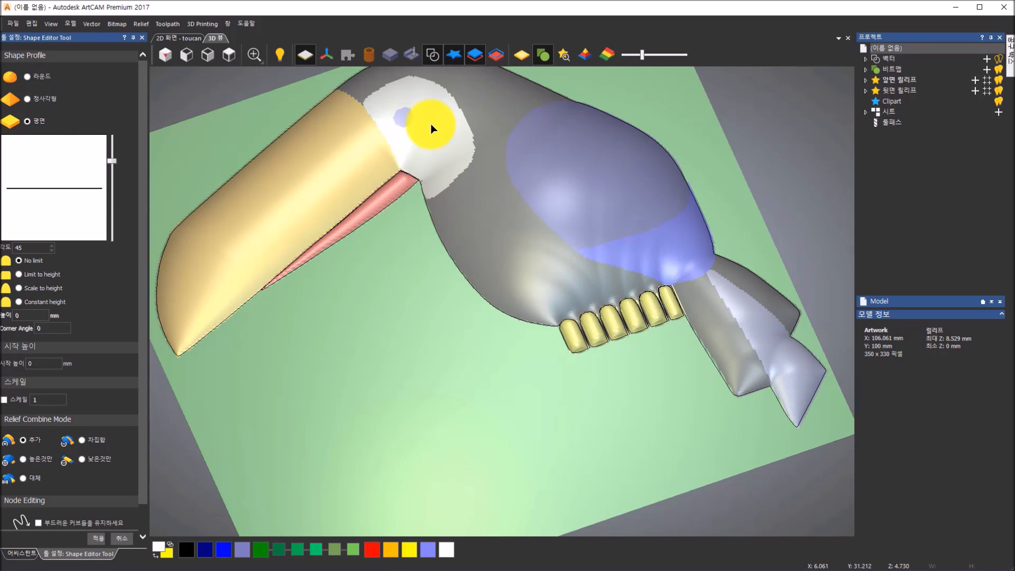
pyautogui.moveTo(459, 176); pyautogui.dragTo(430, 148)
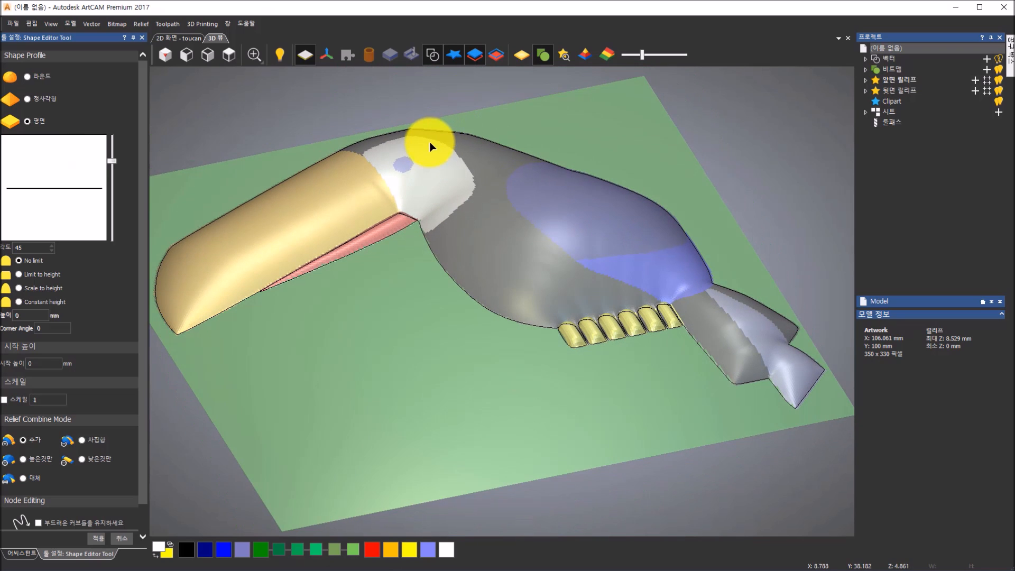
pyautogui.click(53, 368)
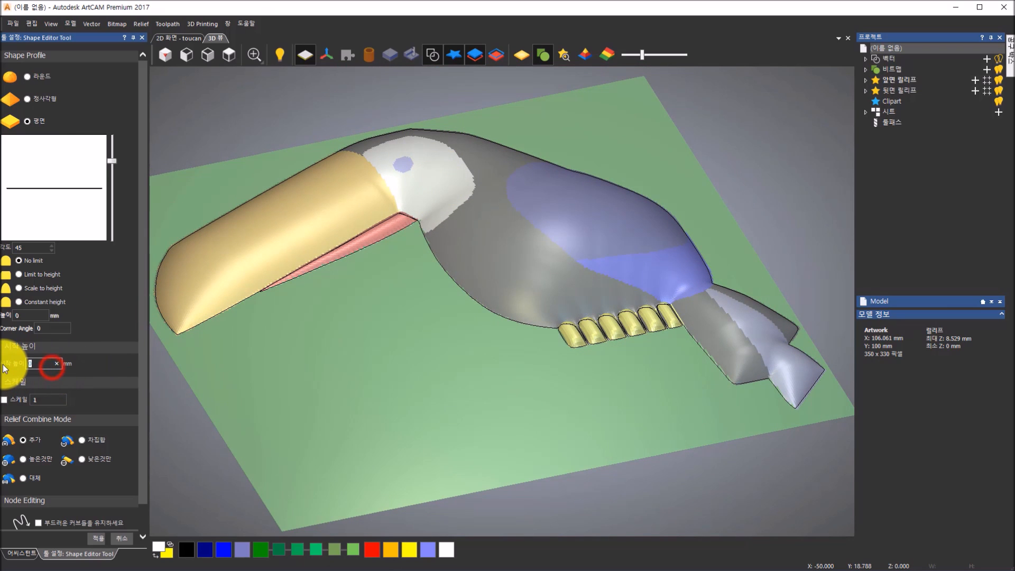
pyautogui.write('0.5')
pyautogui.press('Return')
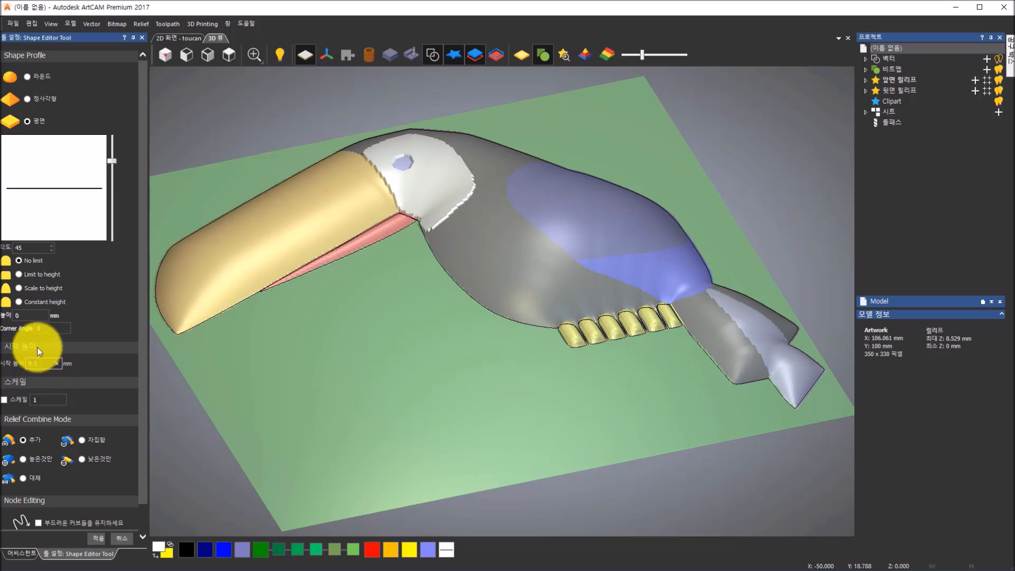
pyautogui.moveTo(456, 174); pyautogui.dragTo(461, 148)
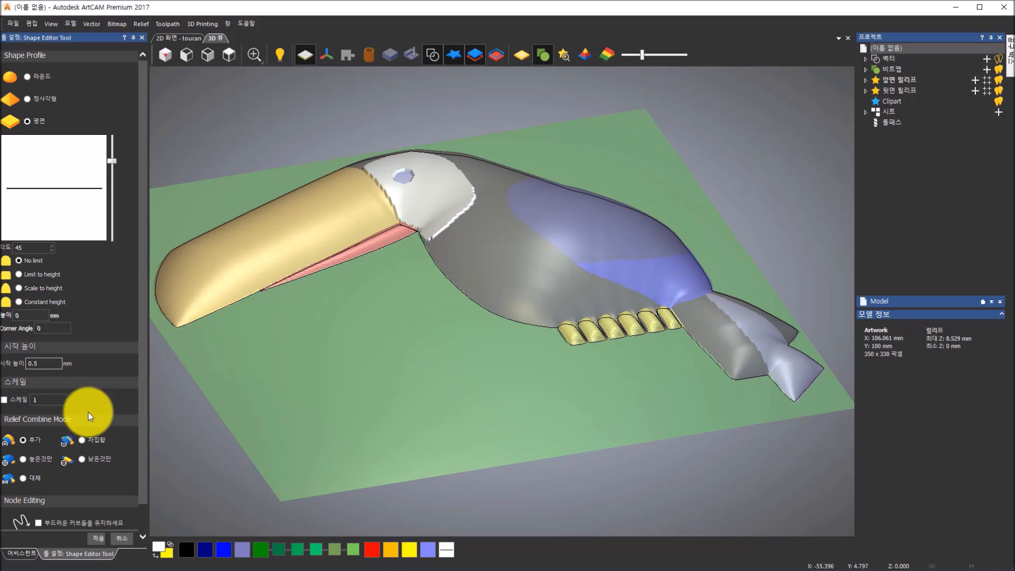
# Switch the white face area's plane shape to subtract mode and apply it to the relief.
pyautogui.click(82, 440)
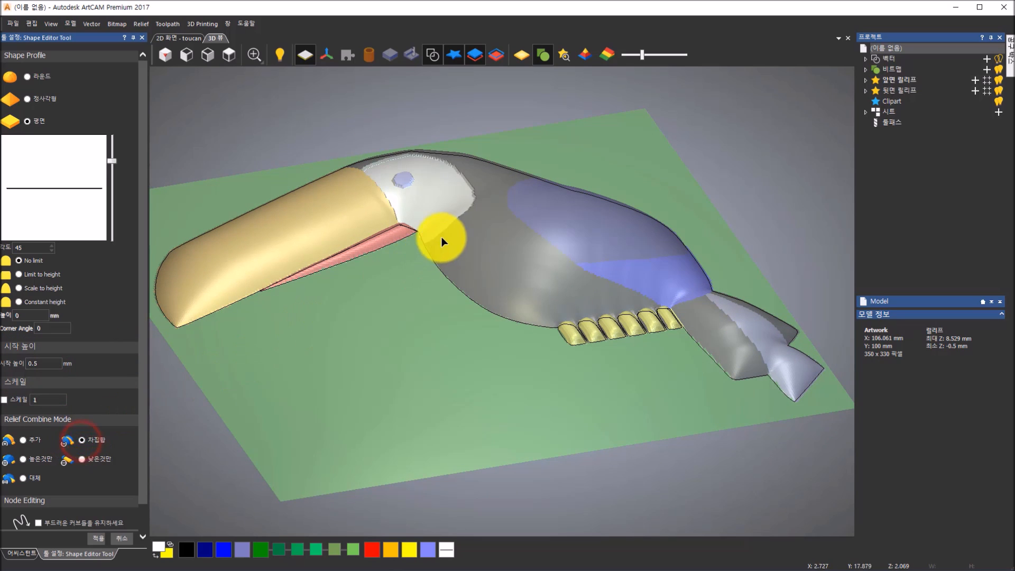
pyautogui.scroll(5, 441, 236)
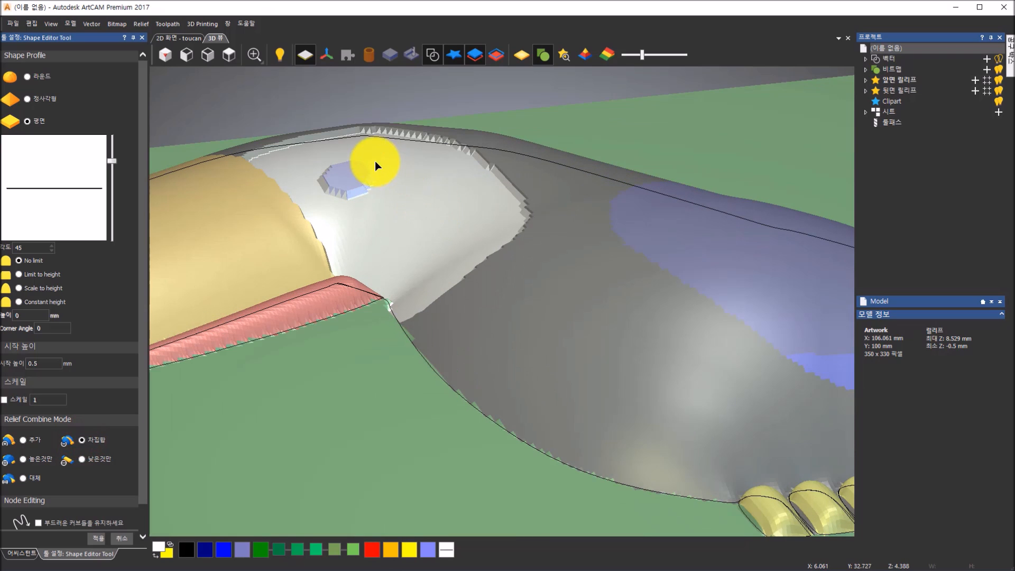
pyautogui.moveTo(375, 161); pyautogui.dragTo(421, 288)
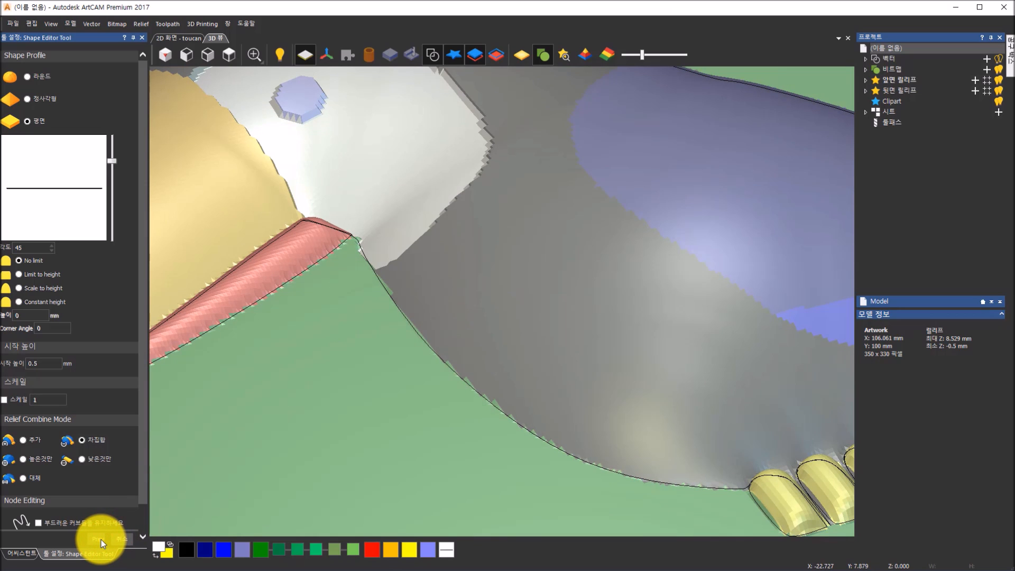
pyautogui.scroll(-5, 373, 119)
pyautogui.moveTo(745, 348); pyautogui.dragTo(705, 349)
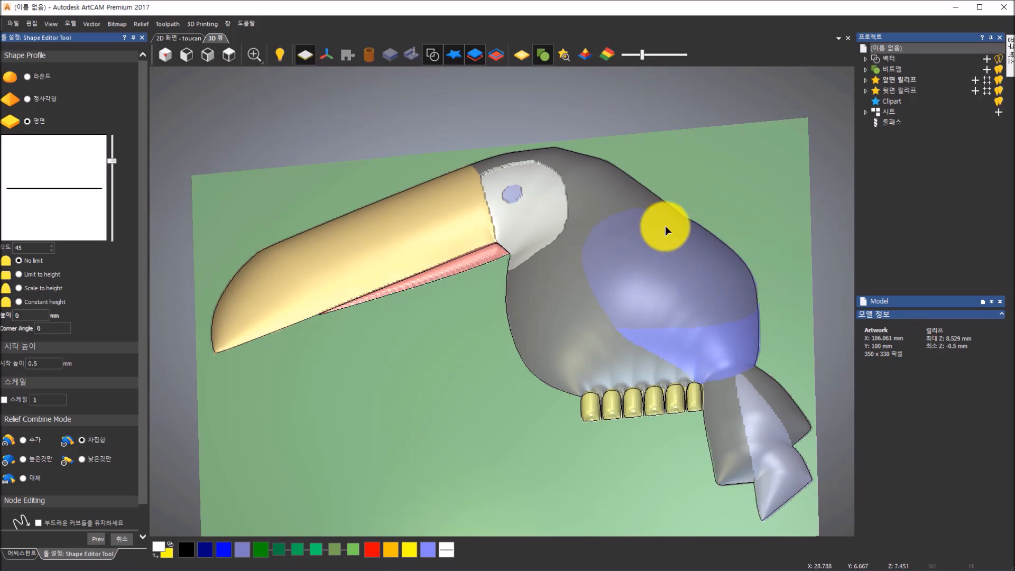
# Show the bitmap colours at full strength on the relief, check the wing area, and close the Shape Editor.
pyautogui.moveTo(644, 54); pyautogui.dragTo(722, 57)
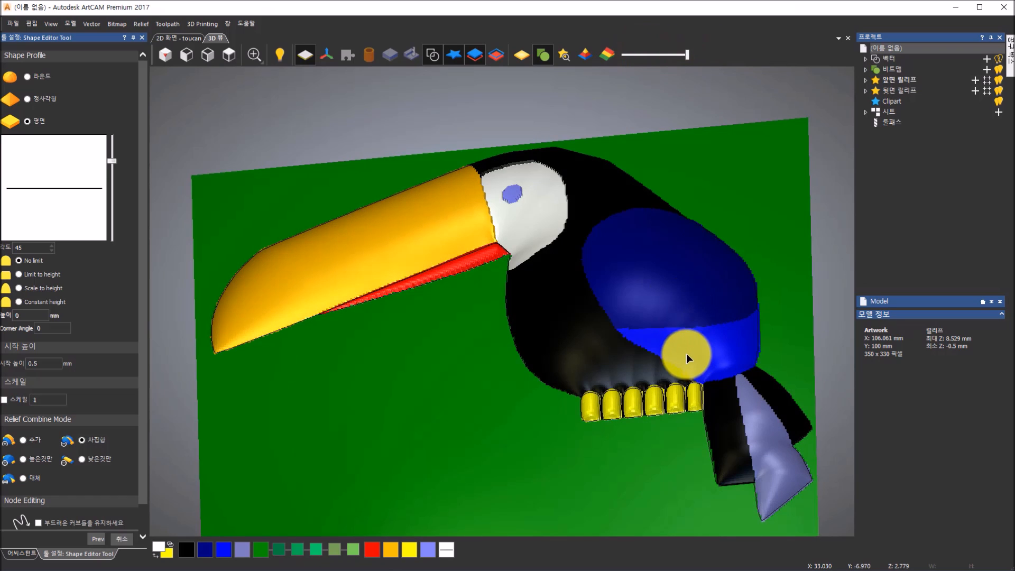
pyautogui.moveTo(558, 299); pyautogui.dragTo(690, 327)
pyautogui.moveTo(689, 328); pyautogui.dragTo(627, 328, button='right')
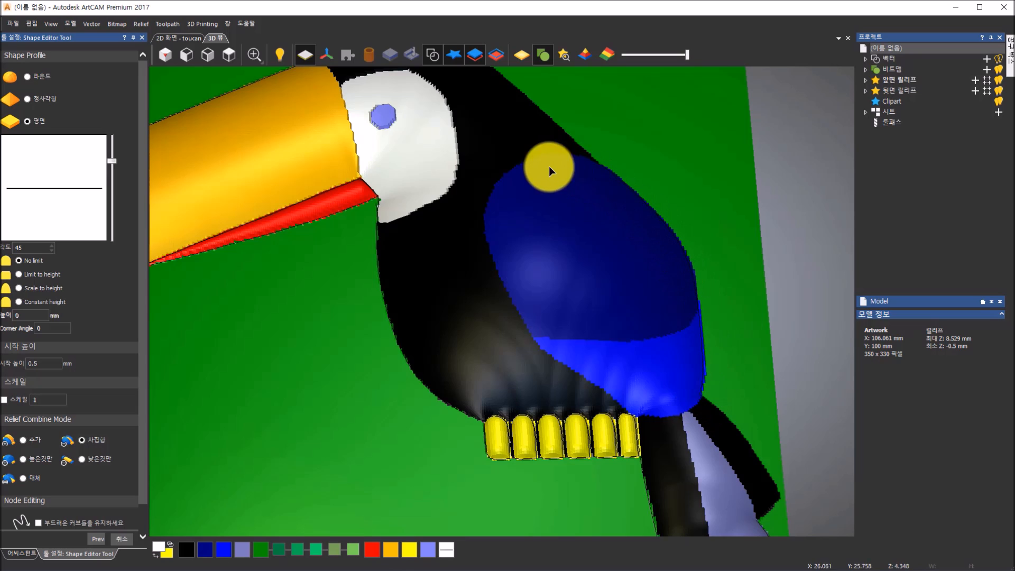
pyautogui.click(123, 539)
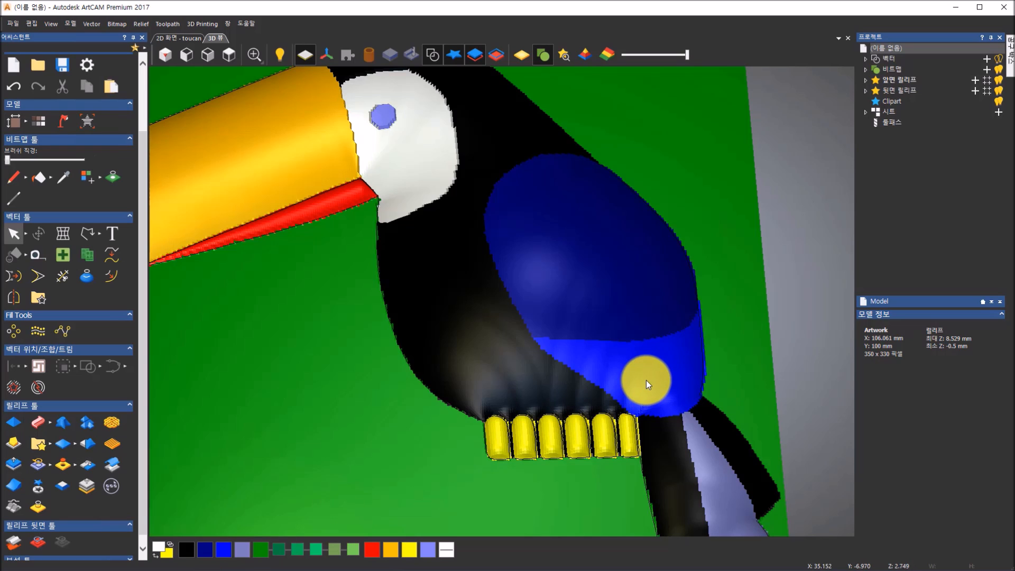
# Make dark blue the primary and bright blue the secondary colour, and link them so the wing becomes one region.
pyautogui.click(205, 551)
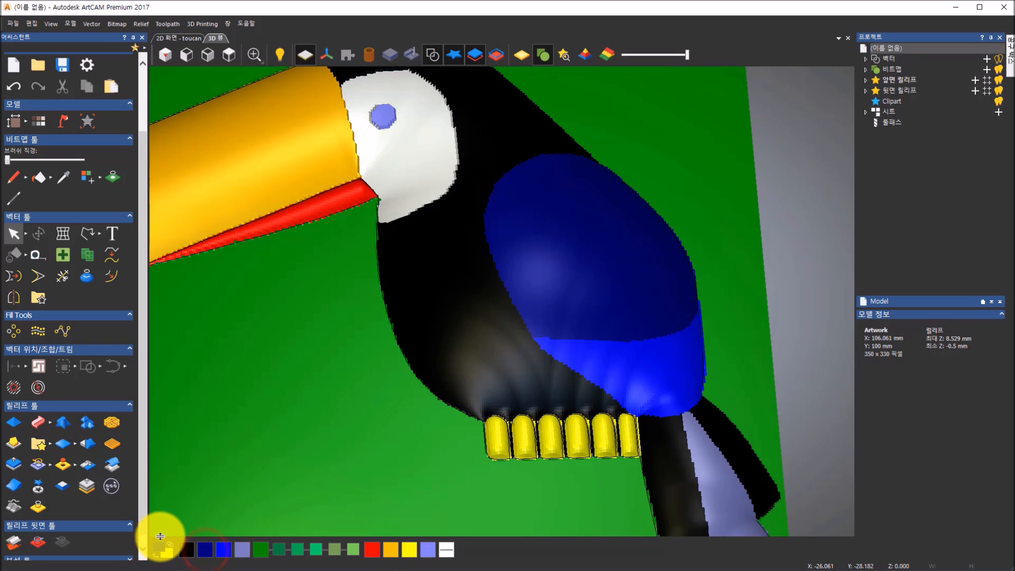
pyautogui.rightClick(226, 553)
pyautogui.rightClick(227, 553)
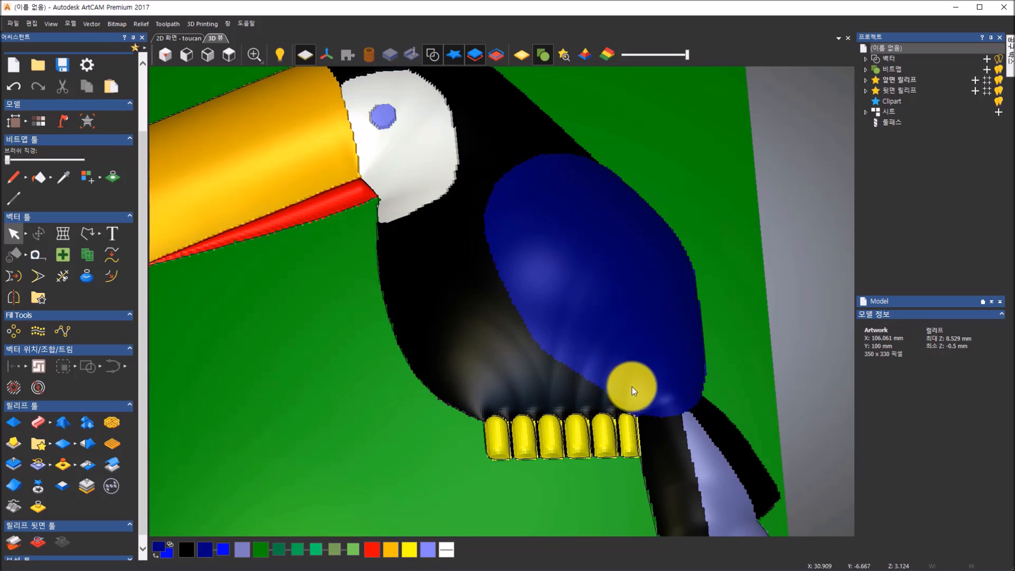
# Give the dark blue wing a round-profile shape in the Shape Editor, combined with the relief in add mode.
pyautogui.click(206, 549)
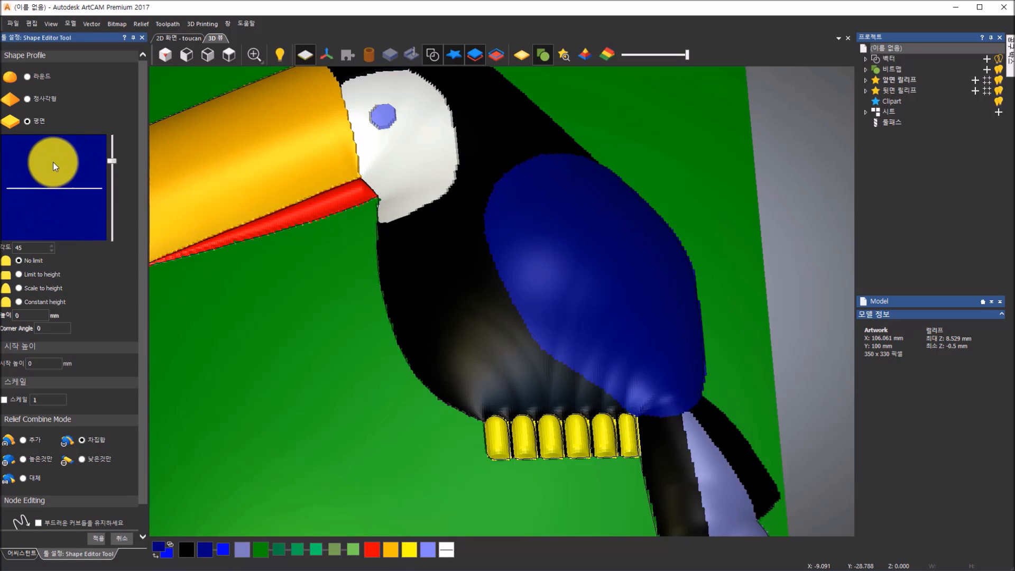
pyautogui.click(27, 78)
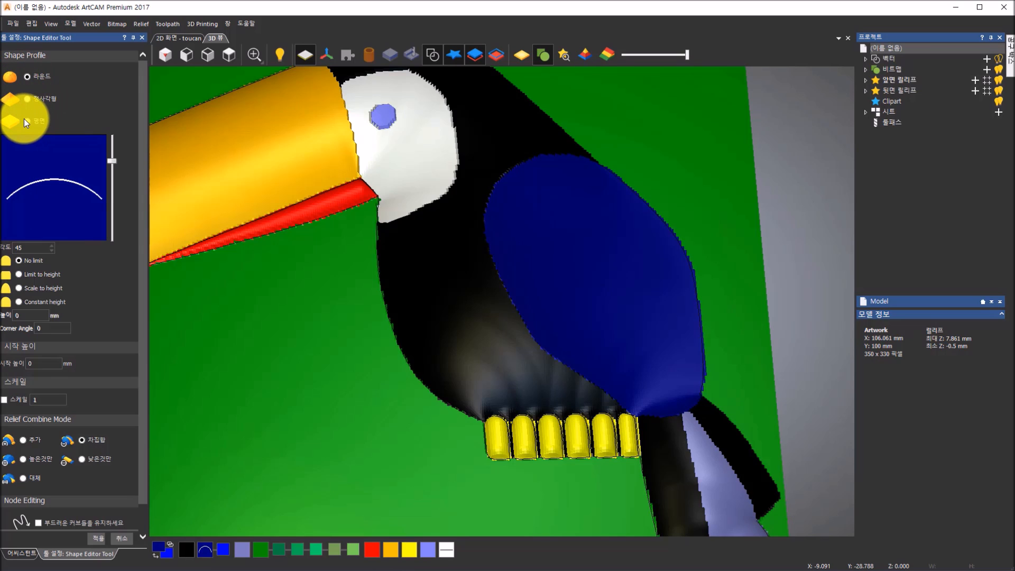
pyautogui.moveTo(533, 290); pyautogui.dragTo(332, 267)
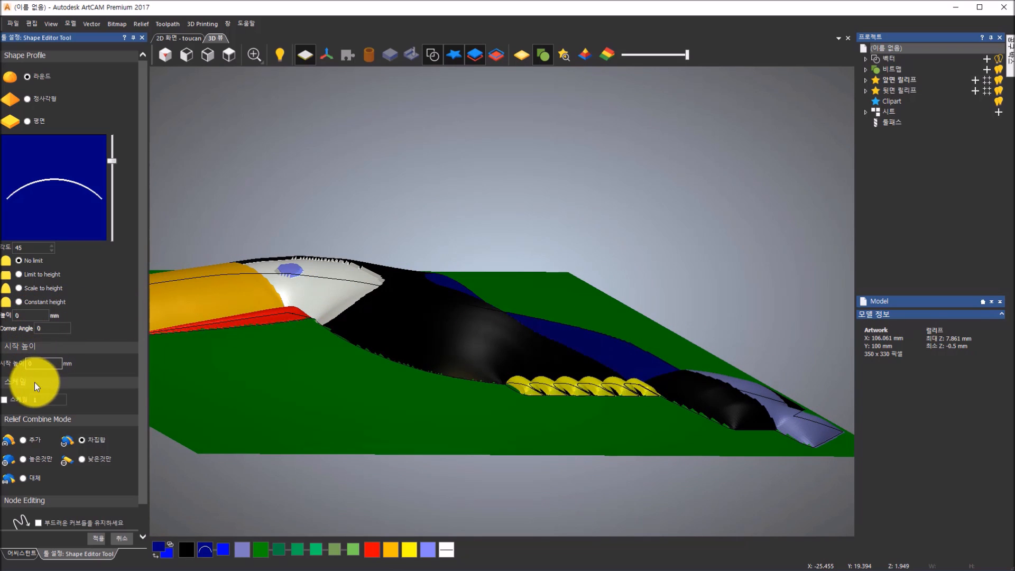
pyautogui.click(24, 440)
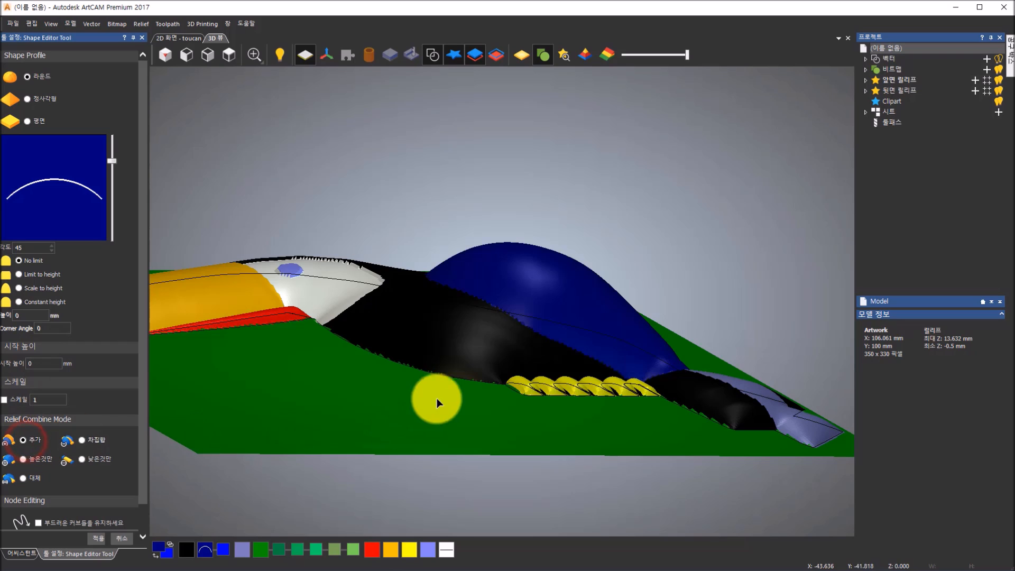
pyautogui.moveTo(451, 361); pyautogui.dragTo(346, 375)
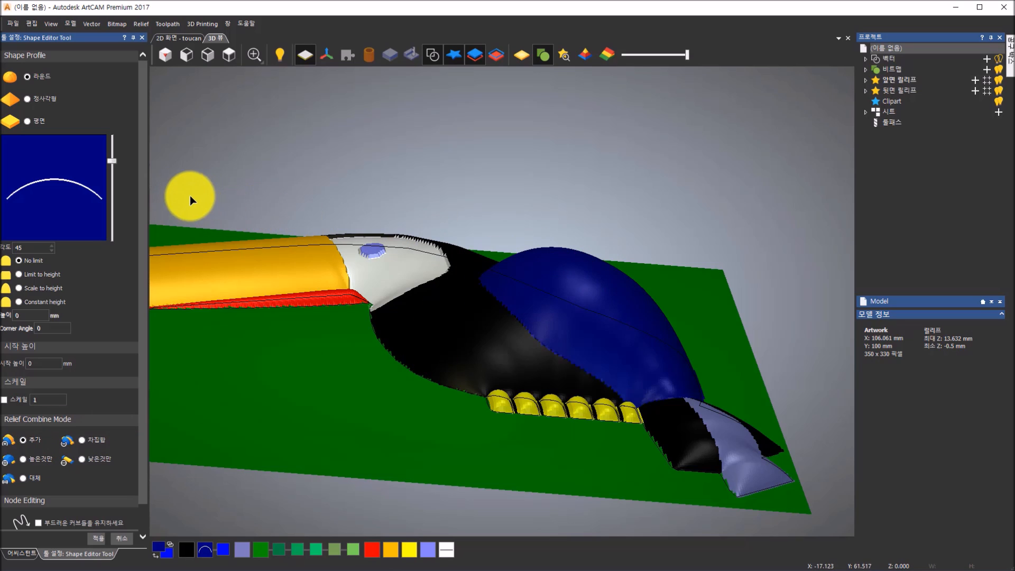
# Set the wing shape's angle to 15 degrees, apply it to the relief, and close the Shape Editor.
pyautogui.moveTo(112, 160); pyautogui.dragTo(112, 181)
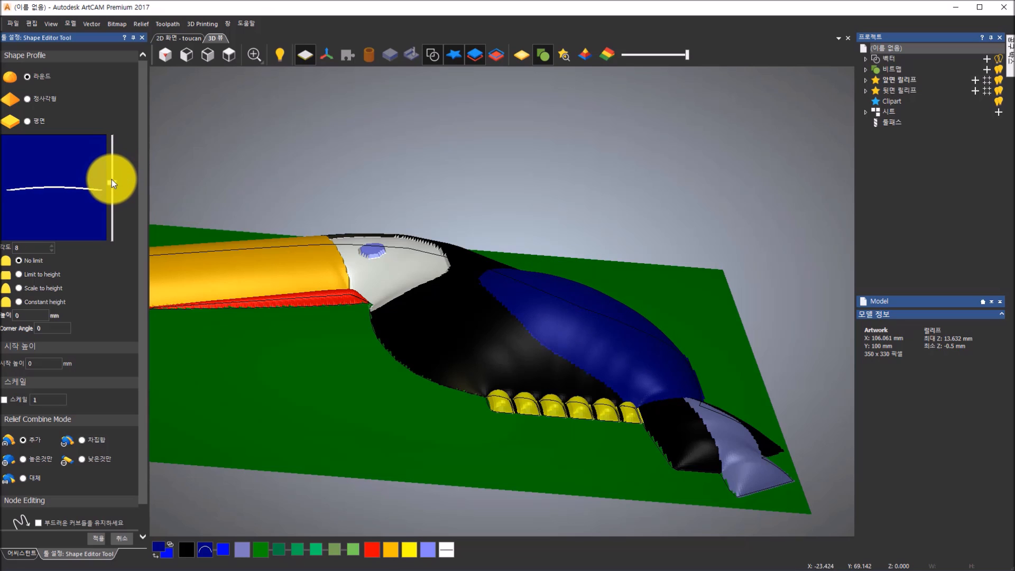
pyautogui.moveTo(560, 239); pyautogui.dragTo(511, 130)
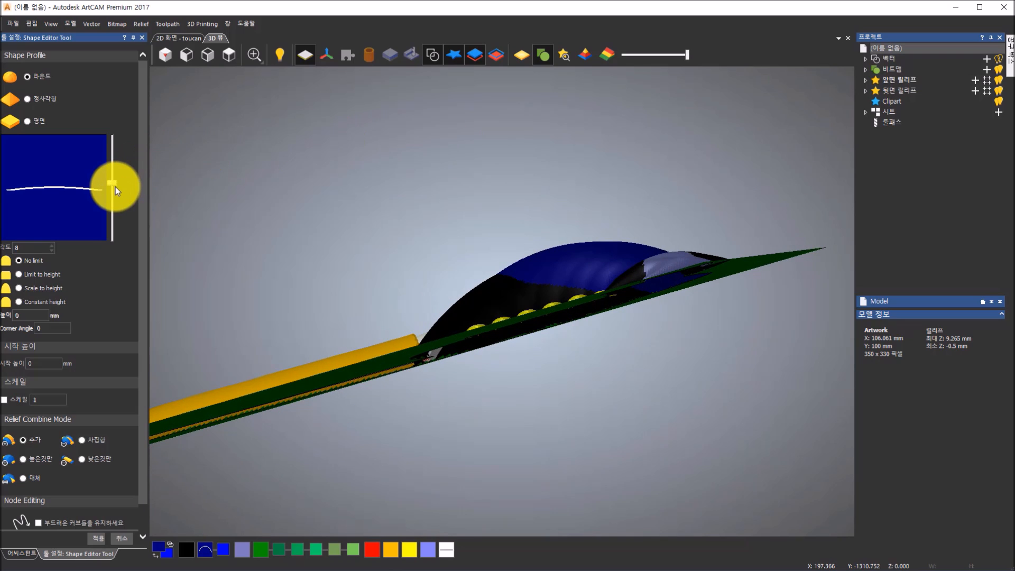
pyautogui.moveTo(114, 182); pyautogui.dragTo(112, 177)
pyautogui.moveTo(571, 194); pyautogui.dragTo(114, 175)
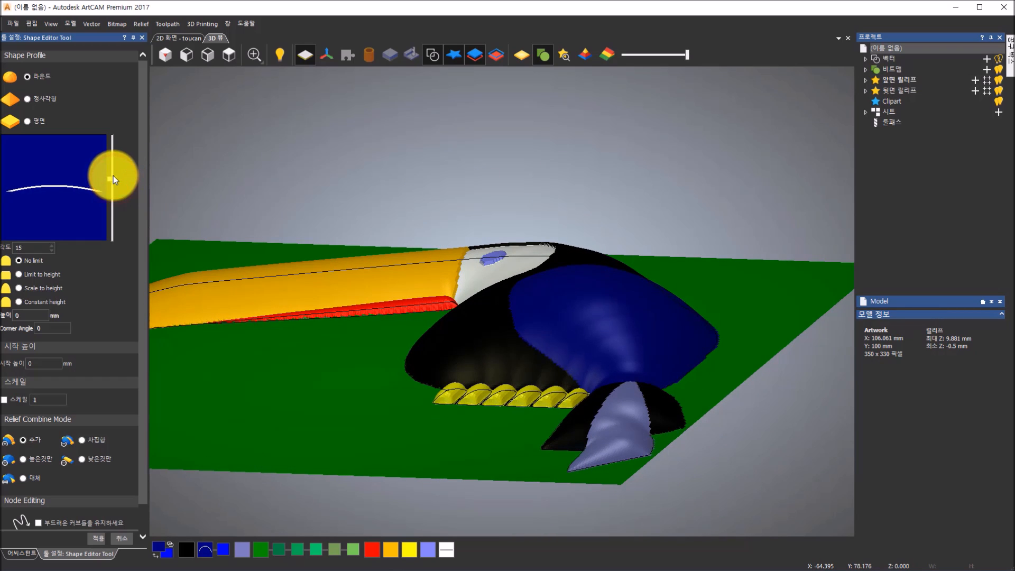
pyautogui.moveTo(553, 263); pyautogui.dragTo(536, 348)
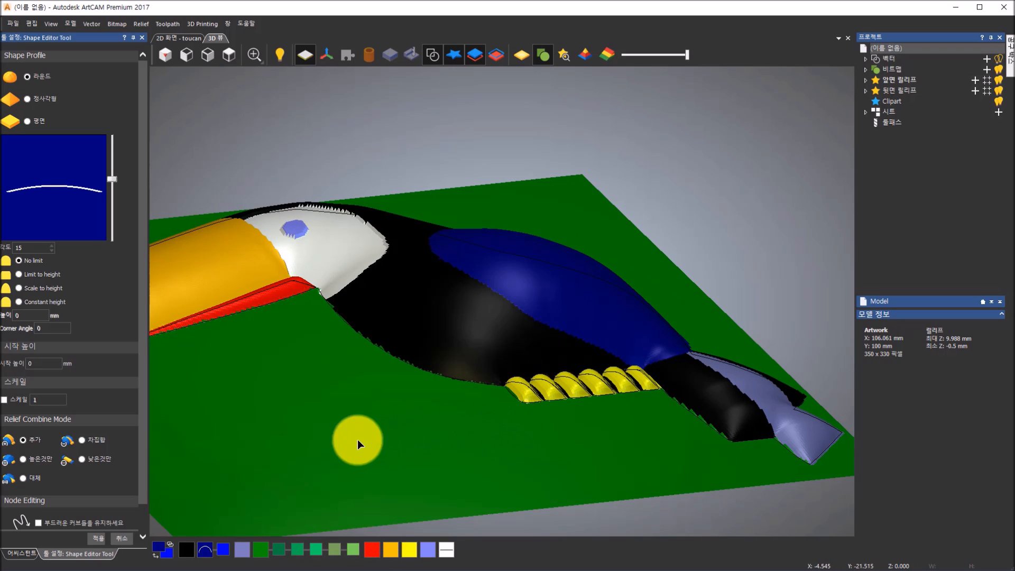
pyautogui.scroll(-1, 141, 507)
pyautogui.moveTo(531, 282); pyautogui.dragTo(497, 306)
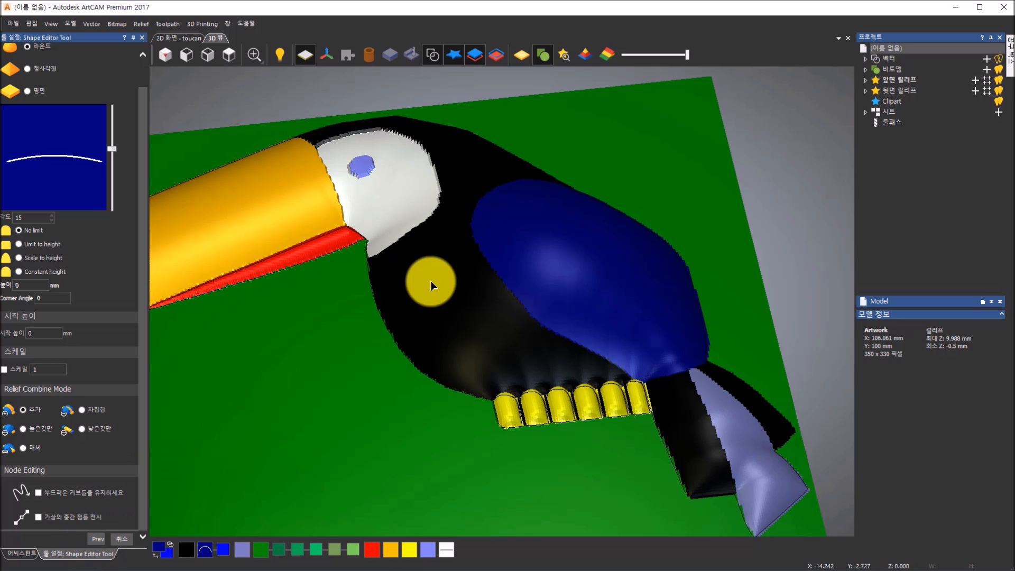
pyautogui.moveTo(433, 254); pyautogui.dragTo(382, 299)
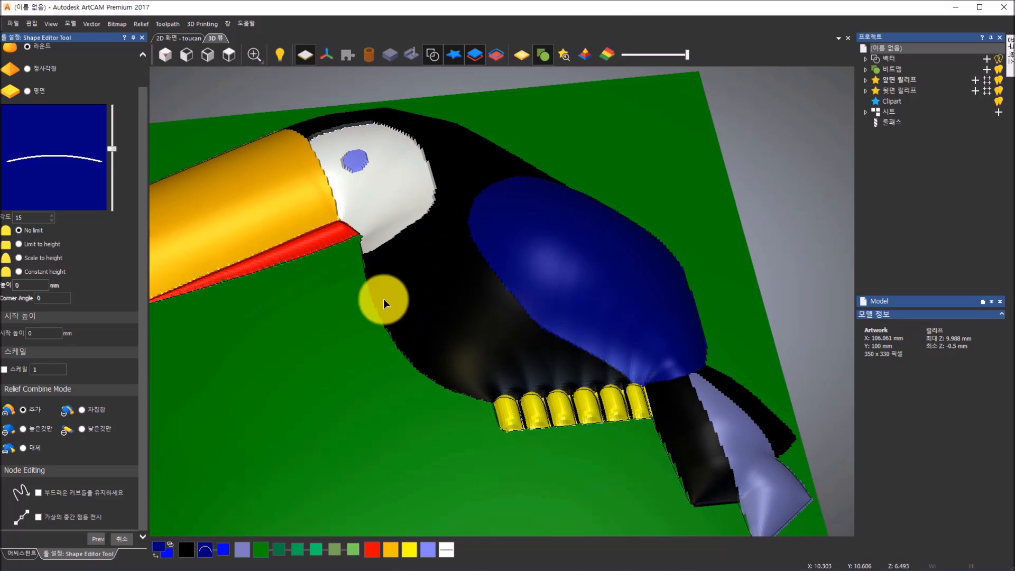
pyautogui.click(117, 537)
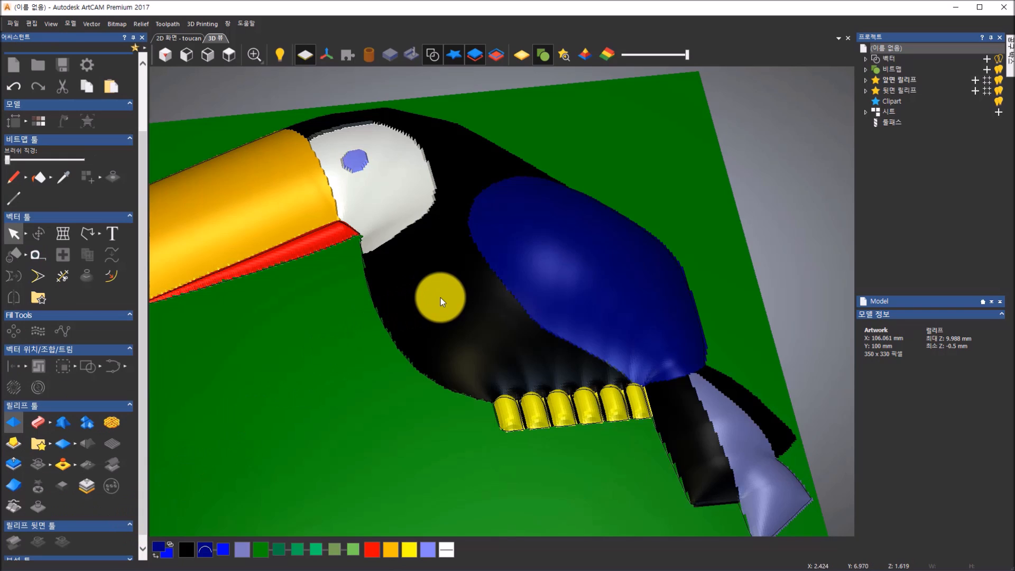
# Display the toucan relief as shaded material instead of bitmap colours.
pyautogui.moveTo(440, 298); pyautogui.dragTo(447, 296)
pyautogui.scroll(-2, 446, 297)
pyautogui.scroll(1, 267, 295)
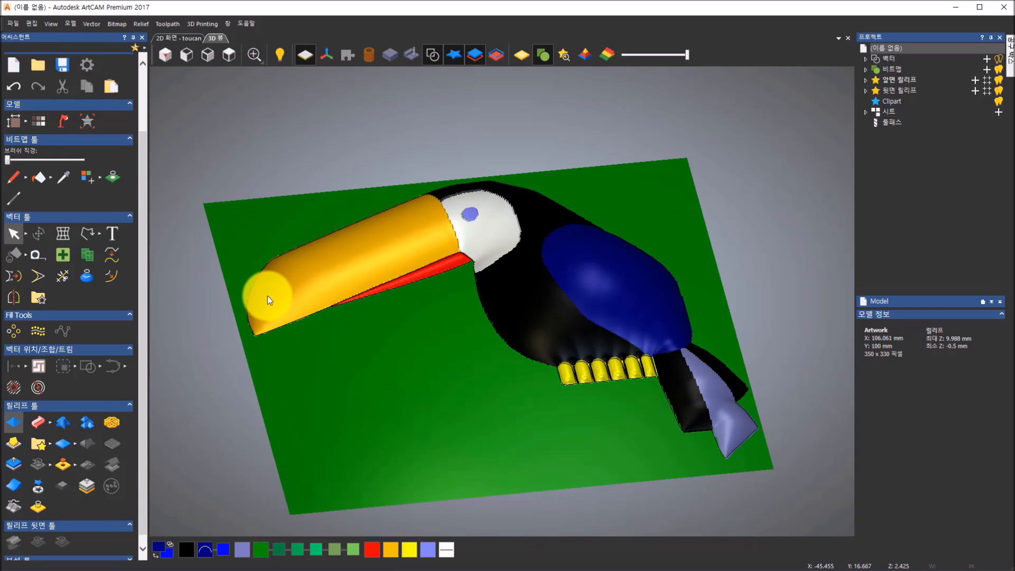
pyautogui.click(529, 53)
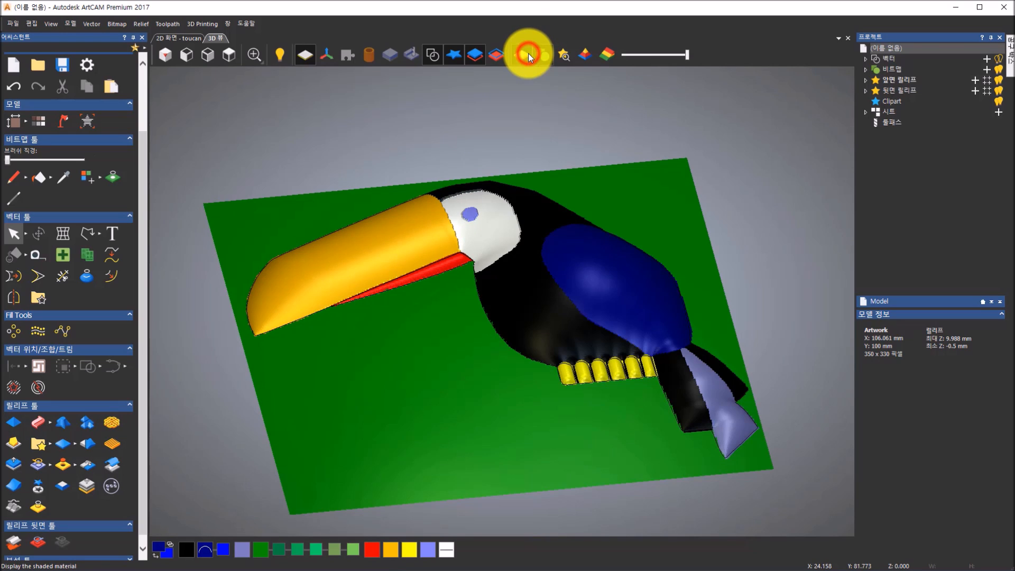
pyautogui.moveTo(520, 154); pyautogui.dragTo(550, 176)
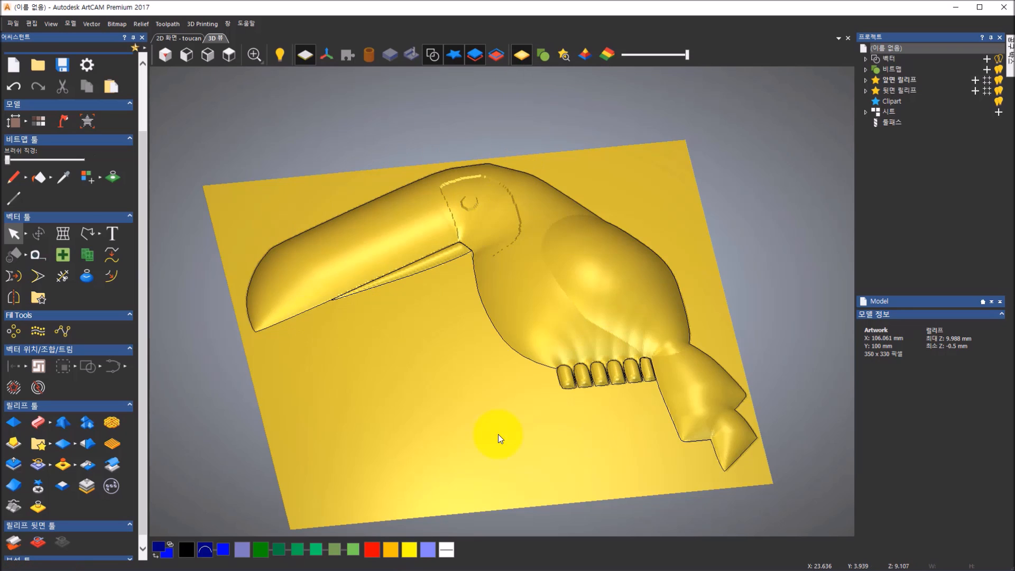
pyautogui.moveTo(544, 233); pyautogui.dragTo(446, 302)
pyautogui.moveTo(566, 294); pyautogui.dragTo(580, 284)
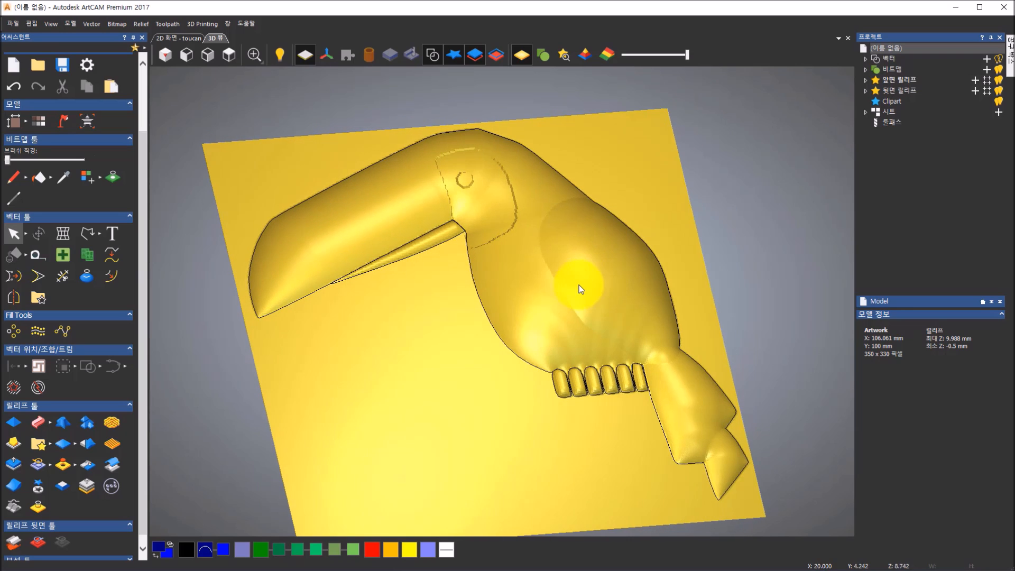
# Hide the vectors in the 3D view and examine the face, beak and wing edges on the relief.
pyautogui.click(436, 59)
pyautogui.moveTo(538, 230); pyautogui.dragTo(505, 238)
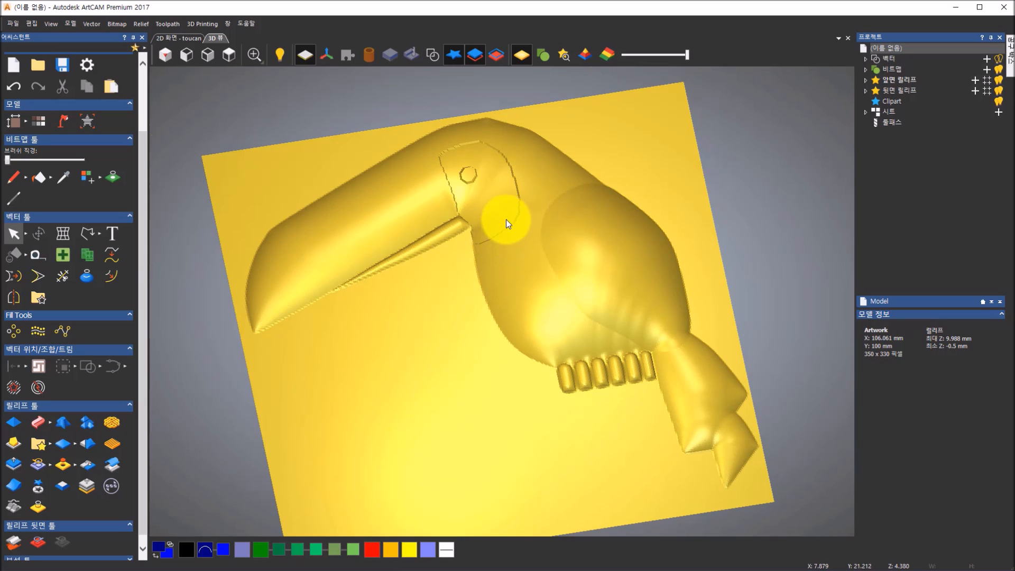
pyautogui.scroll(4, 505, 216)
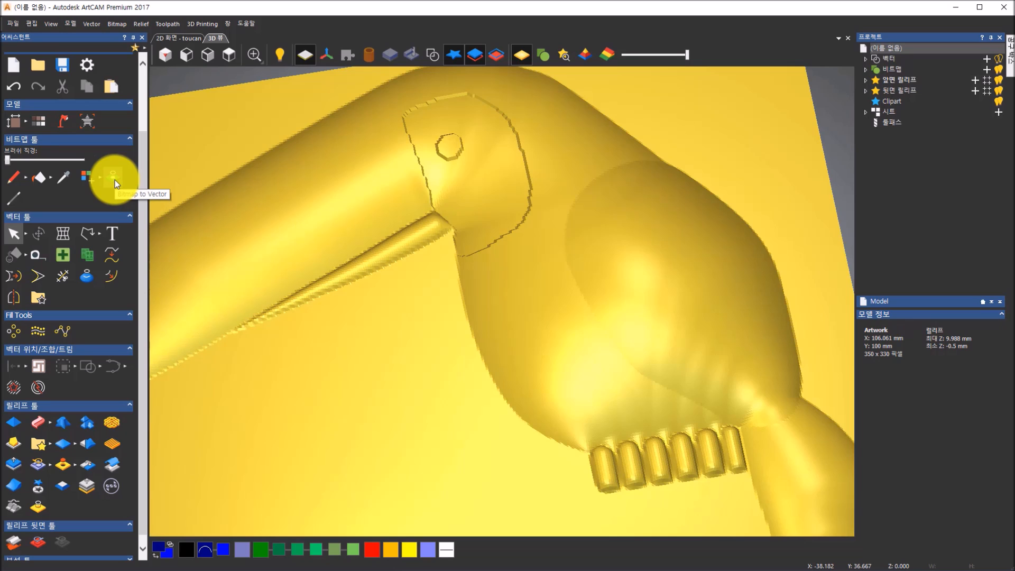
pyautogui.scroll(-3, 407, 262)
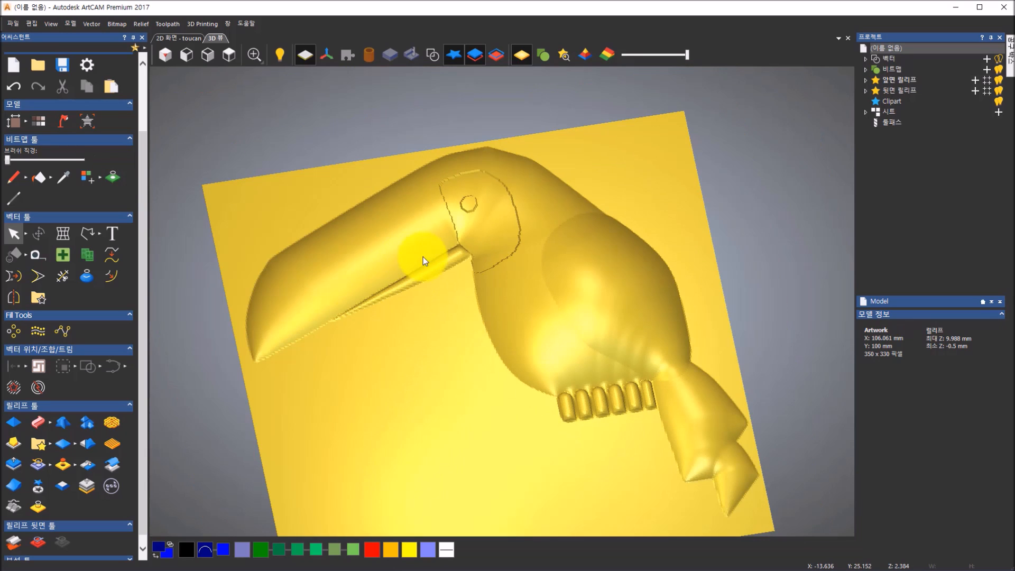
pyautogui.scroll(-1, 455, 258)
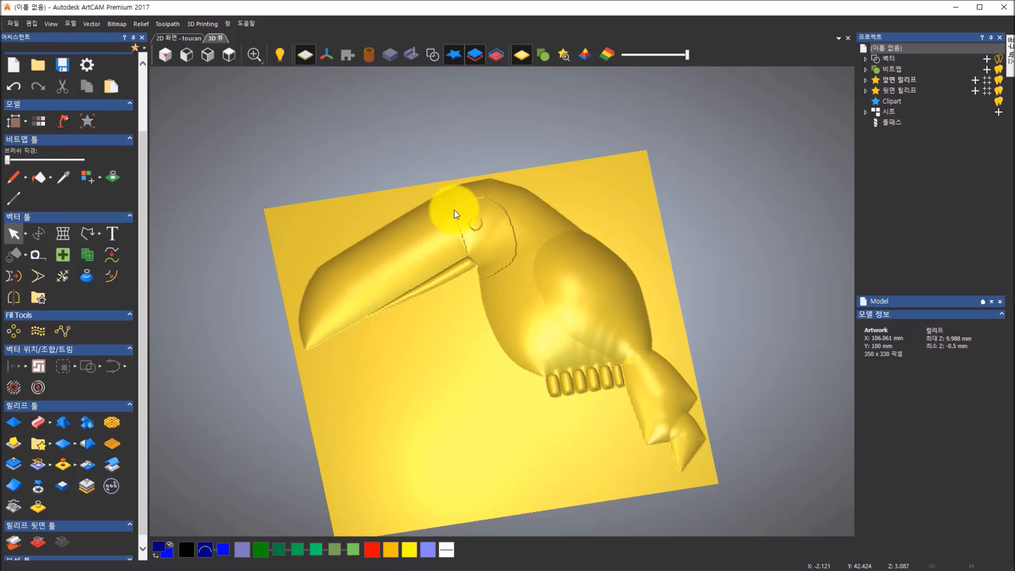
pyautogui.scroll(2, 583, 271)
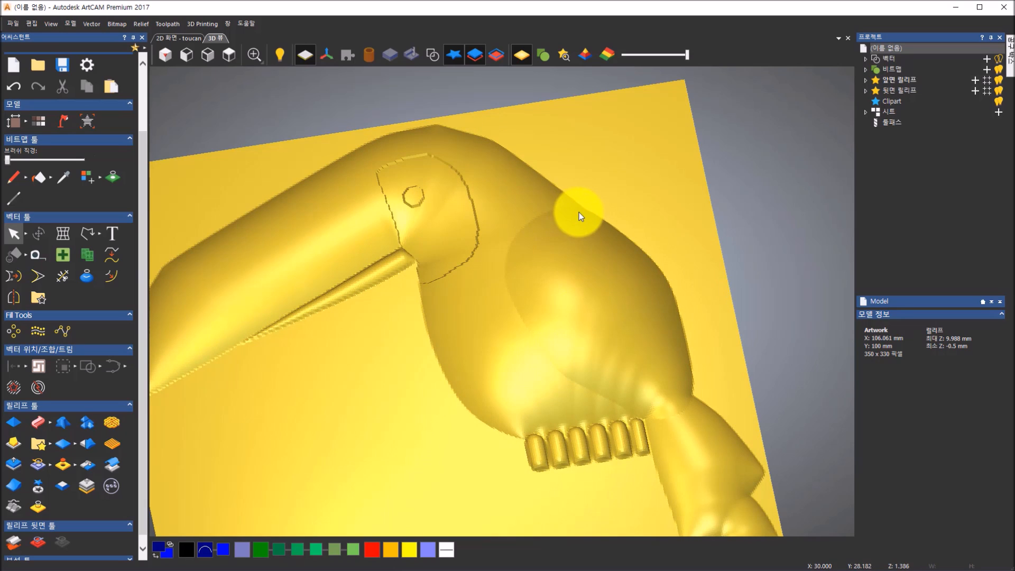
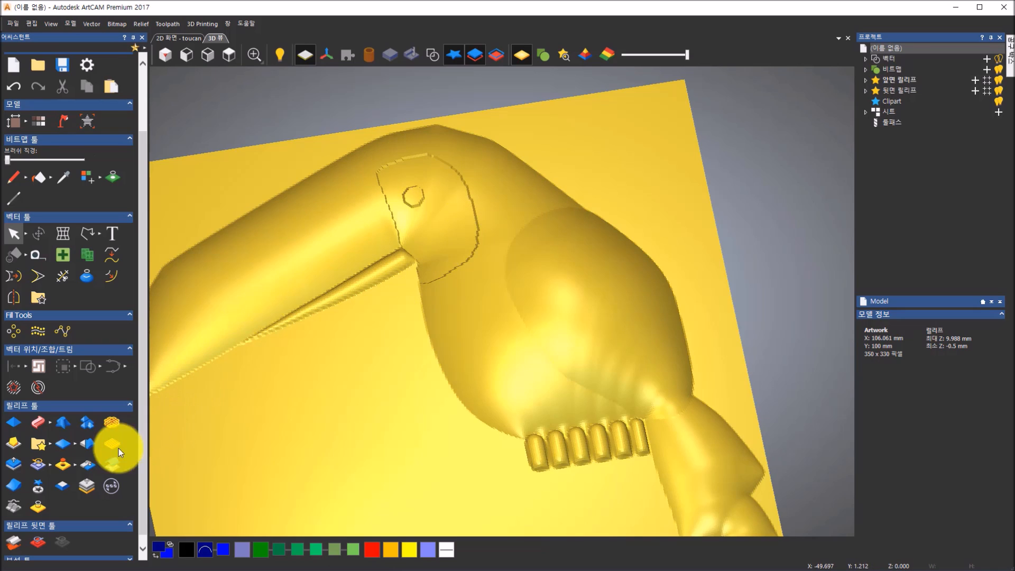
# Smooth the whole toucan relief layer repeatedly, using one smoothing pass per application, and close the smoothing dialog.
pyautogui.click(89, 444)
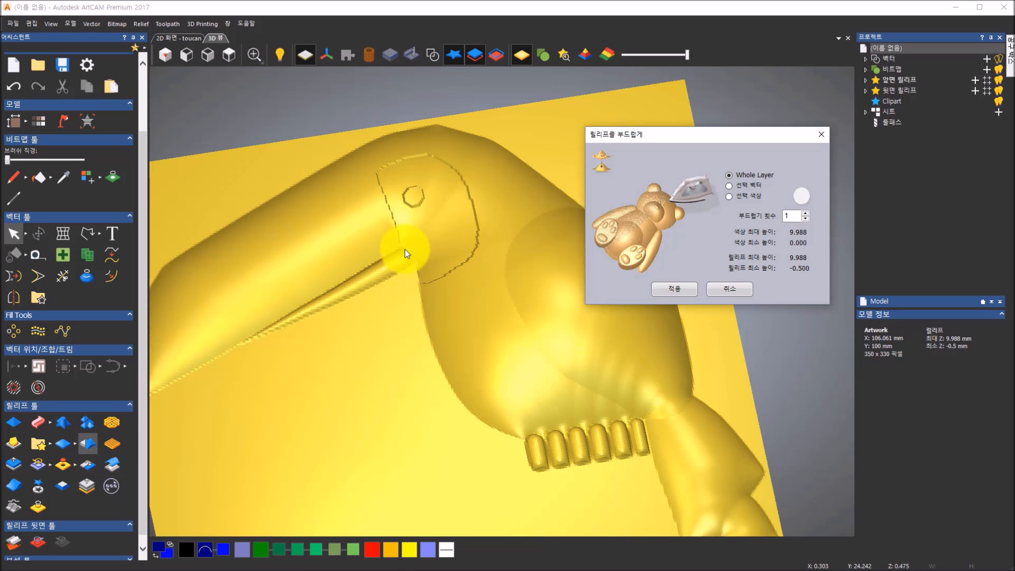
pyautogui.click(797, 216)
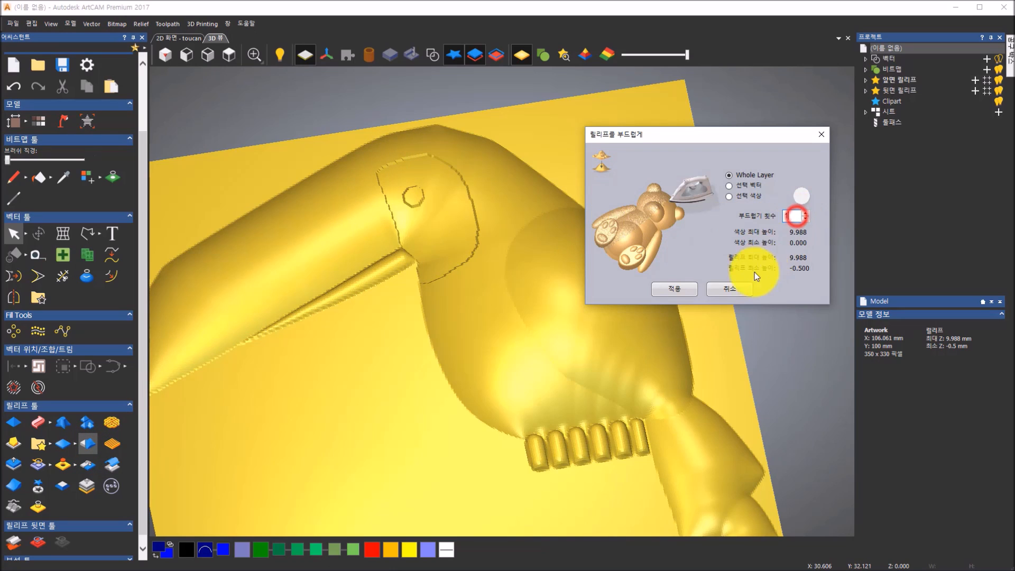
pyautogui.click(686, 291)
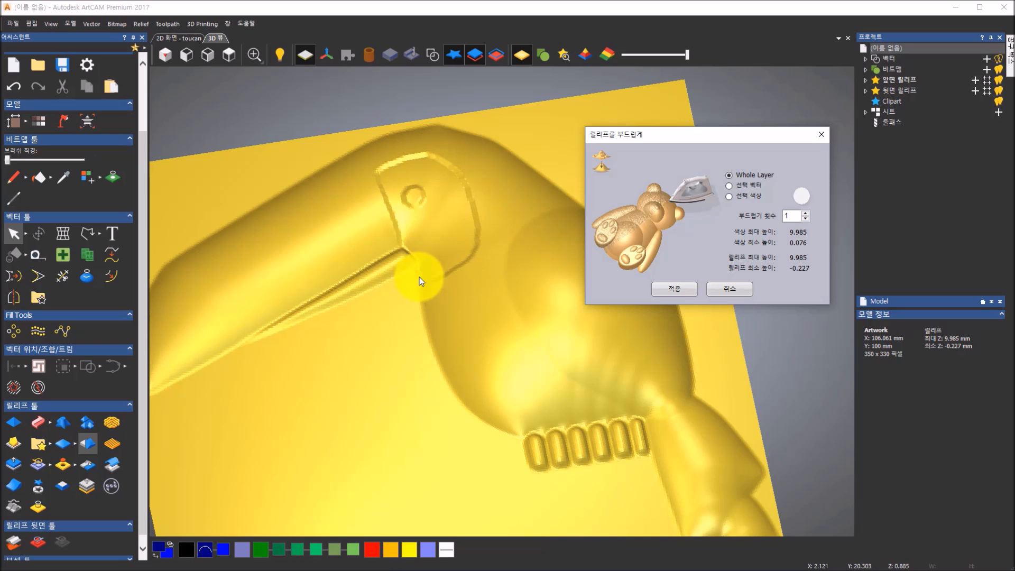
pyautogui.click(680, 288)
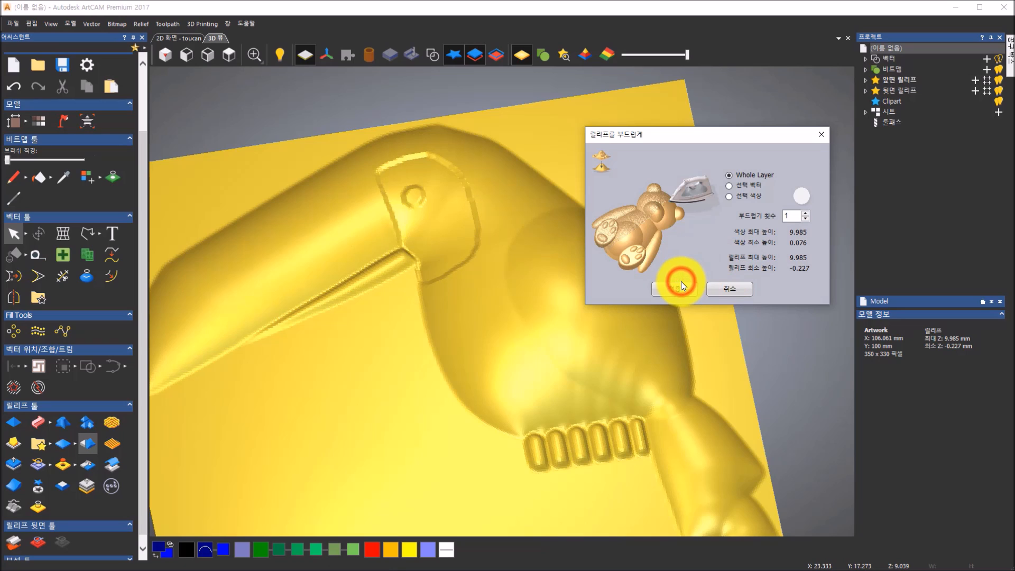
pyautogui.click(681, 286)
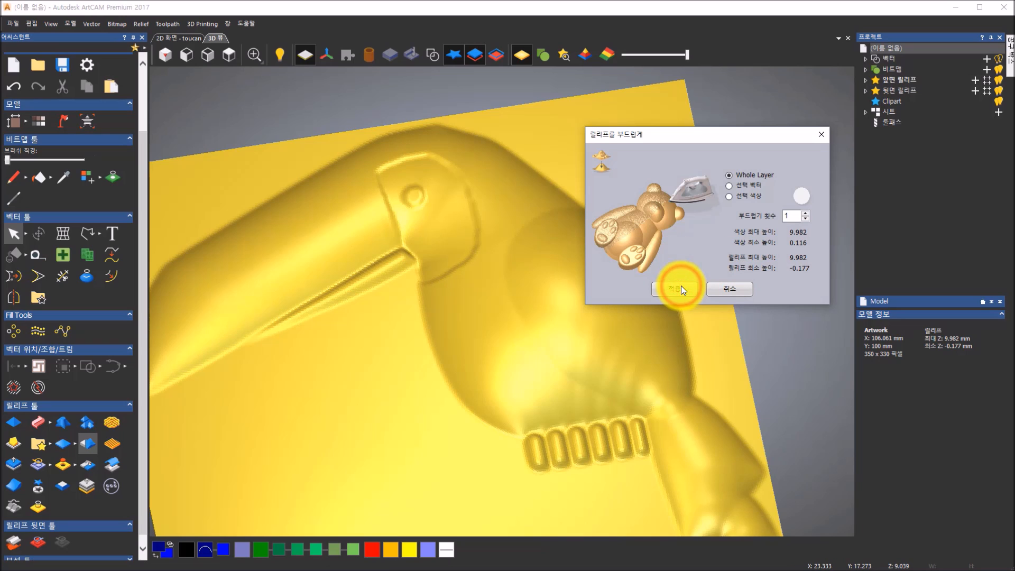
pyautogui.click(681, 288)
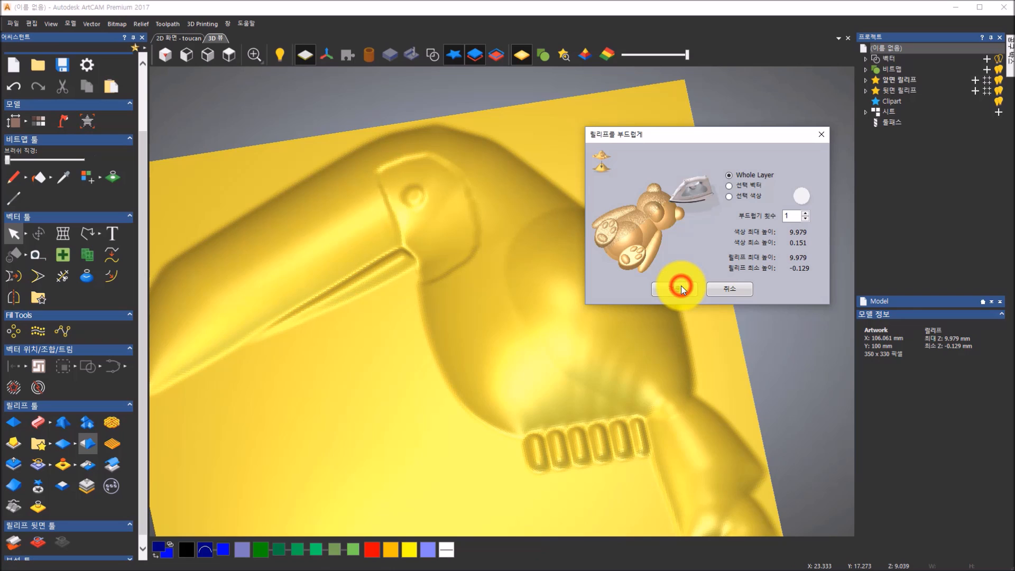
pyautogui.click(737, 291)
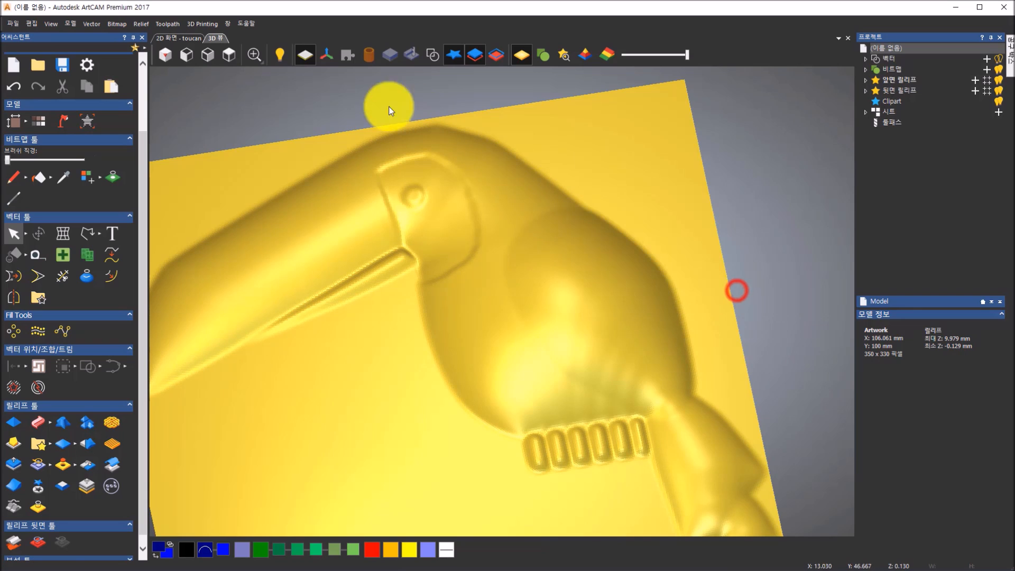
# Check the smoothed toucan relief from above and its 2D bitmap, and close the model without saving.
pyautogui.click(237, 56)
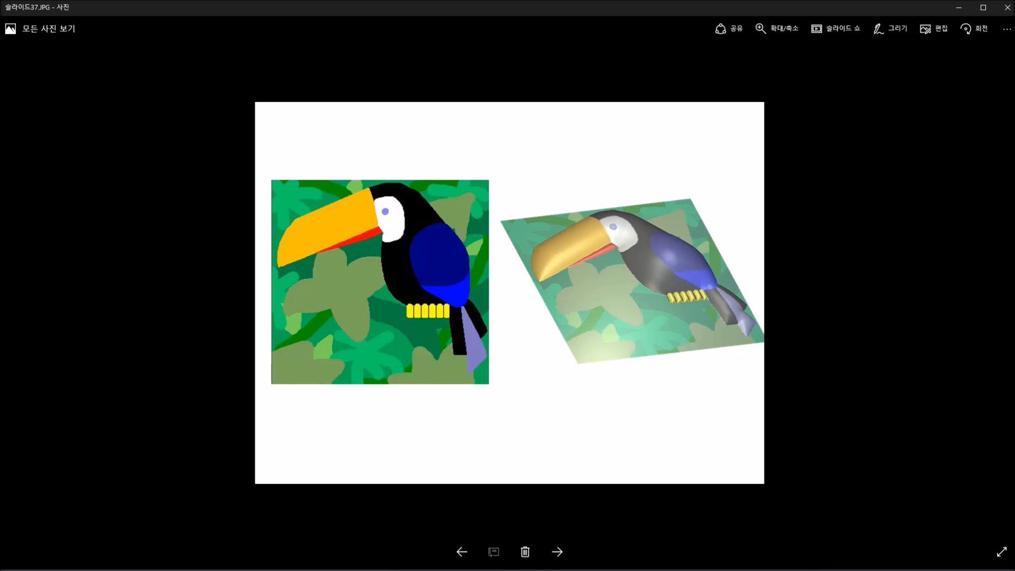
pyautogui.click(550, 558)
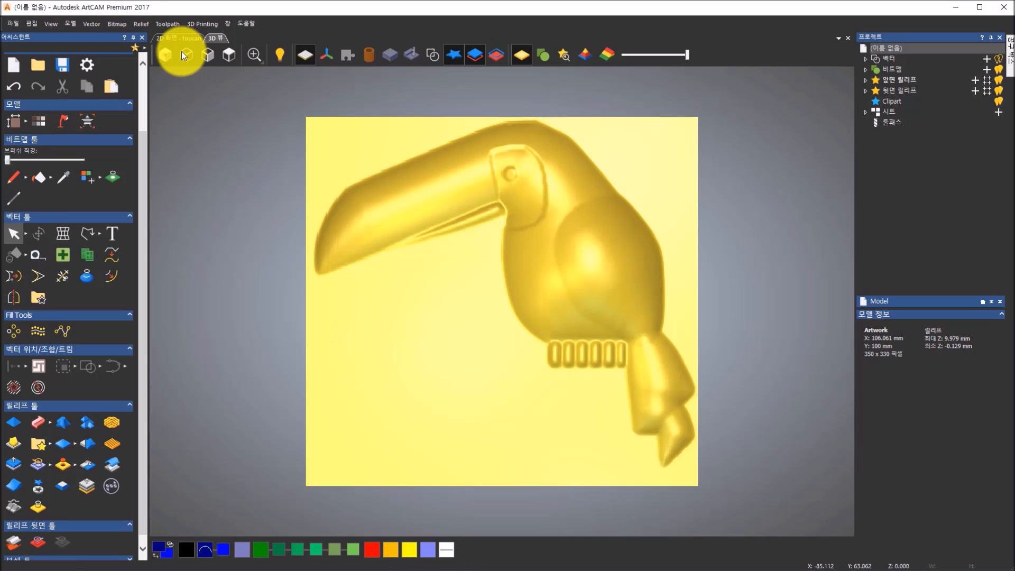
pyautogui.click(181, 37)
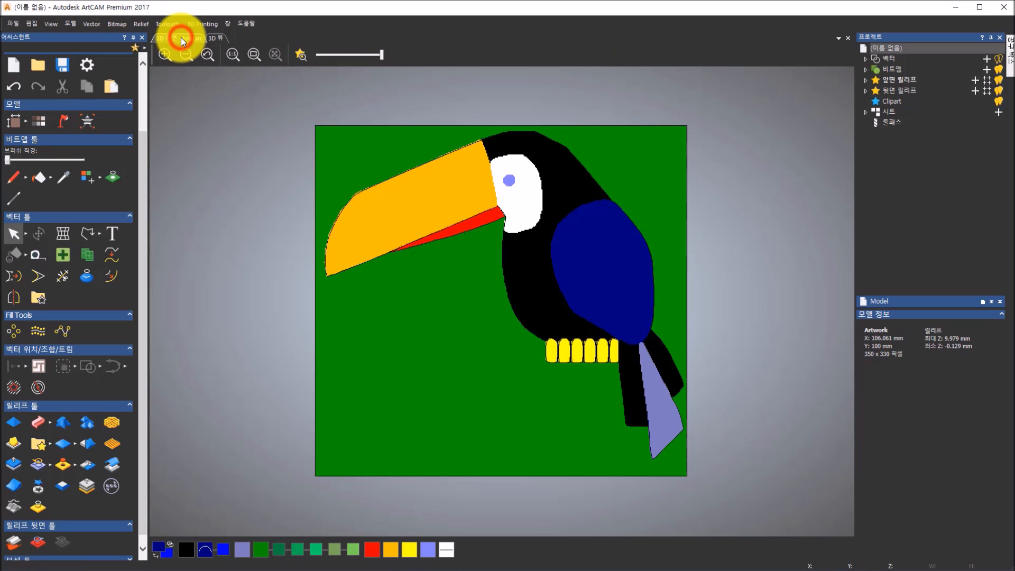
pyautogui.click(846, 38)
pyautogui.click(515, 311)
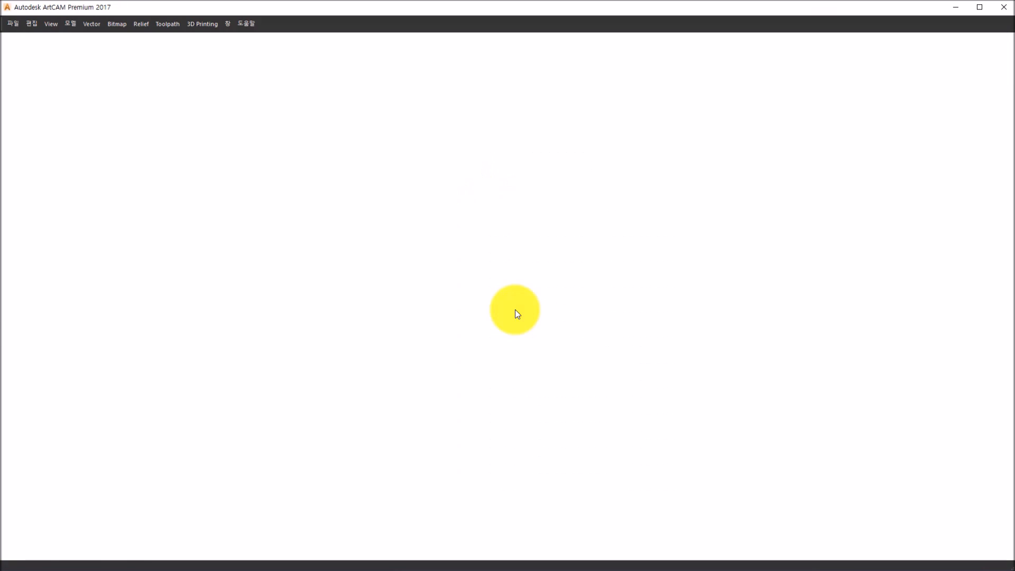
# Open the chocolate.bmp bitmap as a new model.
pyautogui.click(405, 59)
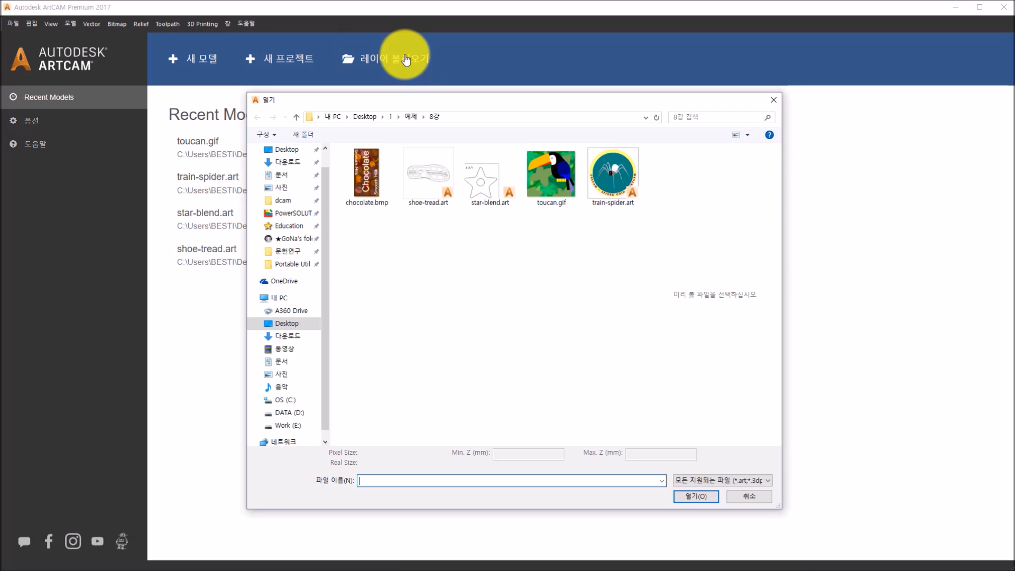
pyautogui.click(378, 179)
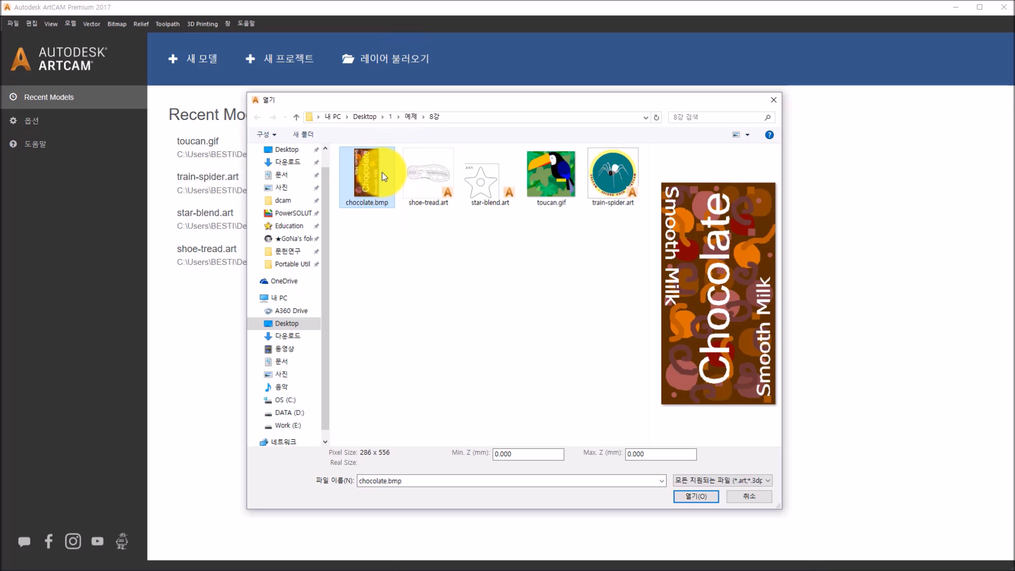
pyautogui.click(685, 499)
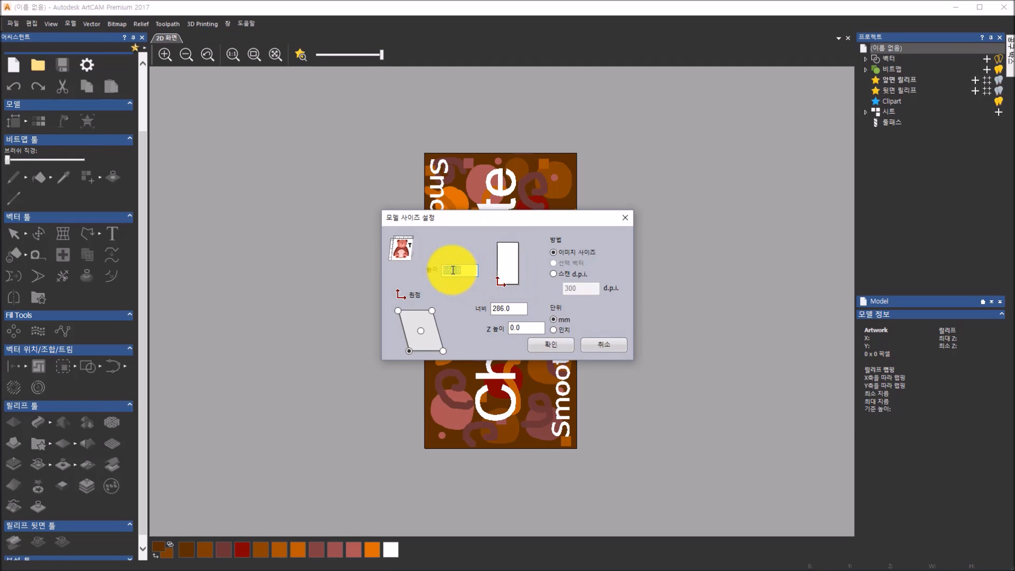
# Size the model by scan resolution at 300 d.p.i. with the origin at its centre, and create it.
pyautogui.click(553, 274)
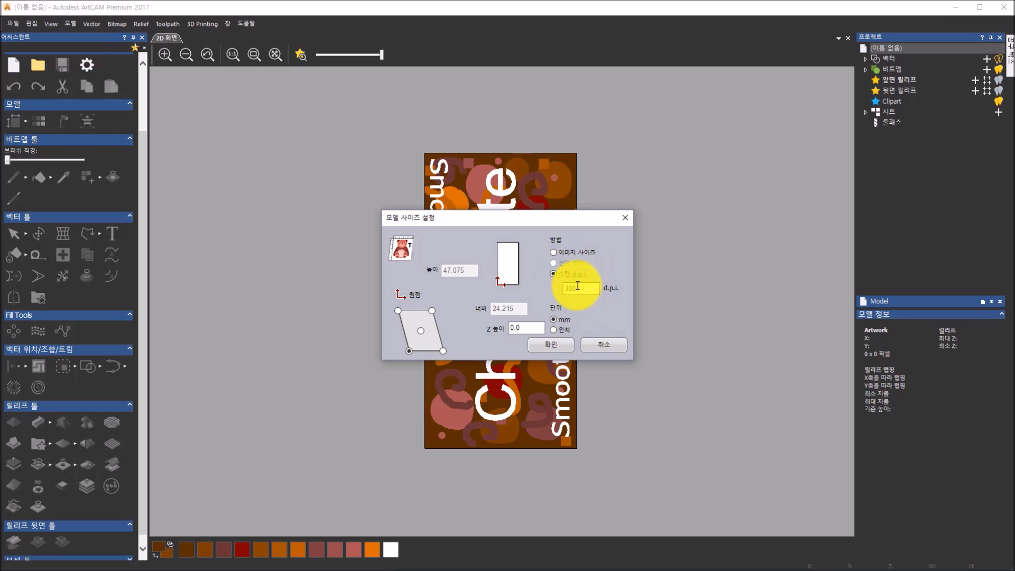
pyautogui.click(580, 288)
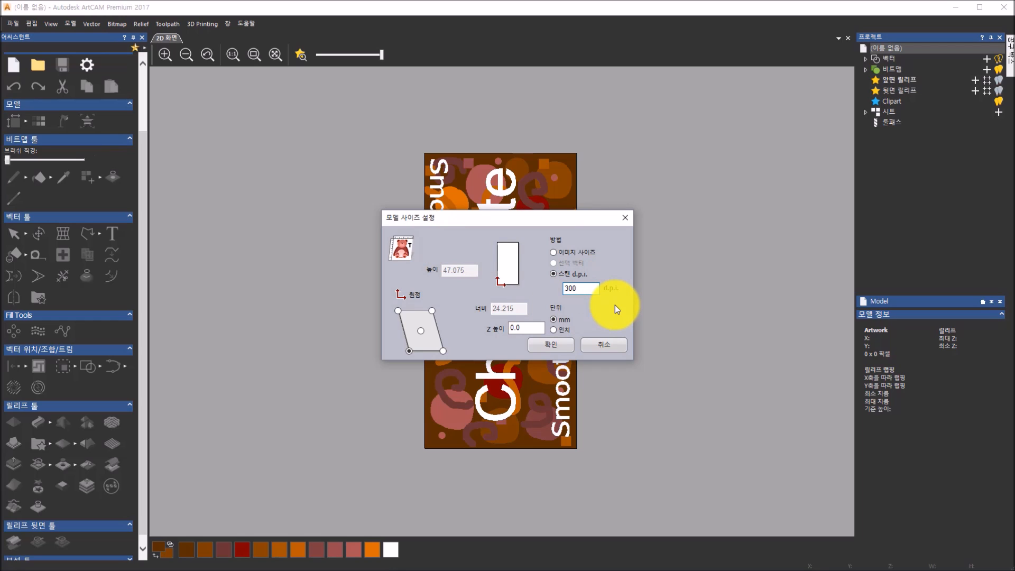
pyautogui.click(421, 331)
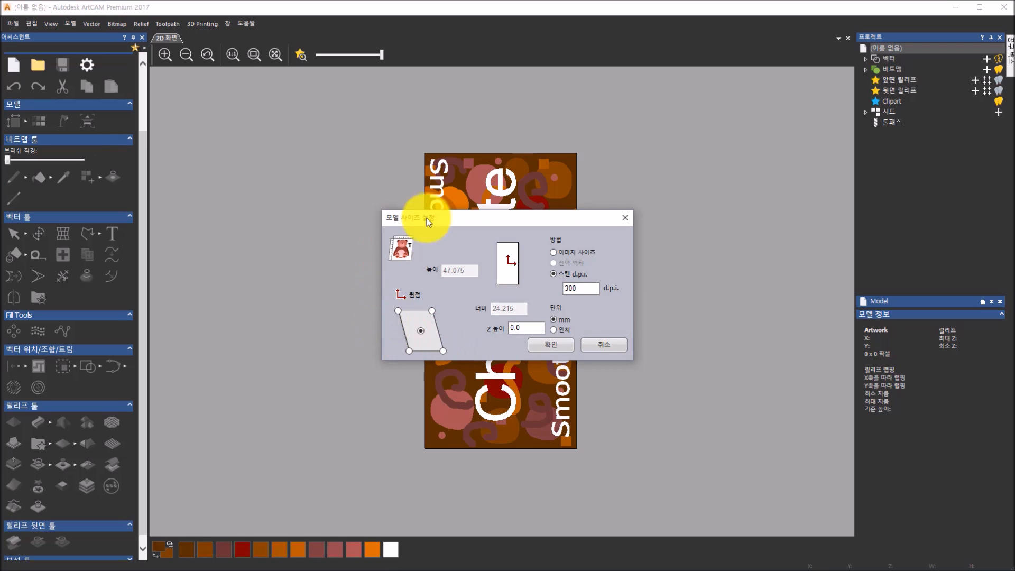
pyautogui.click(565, 345)
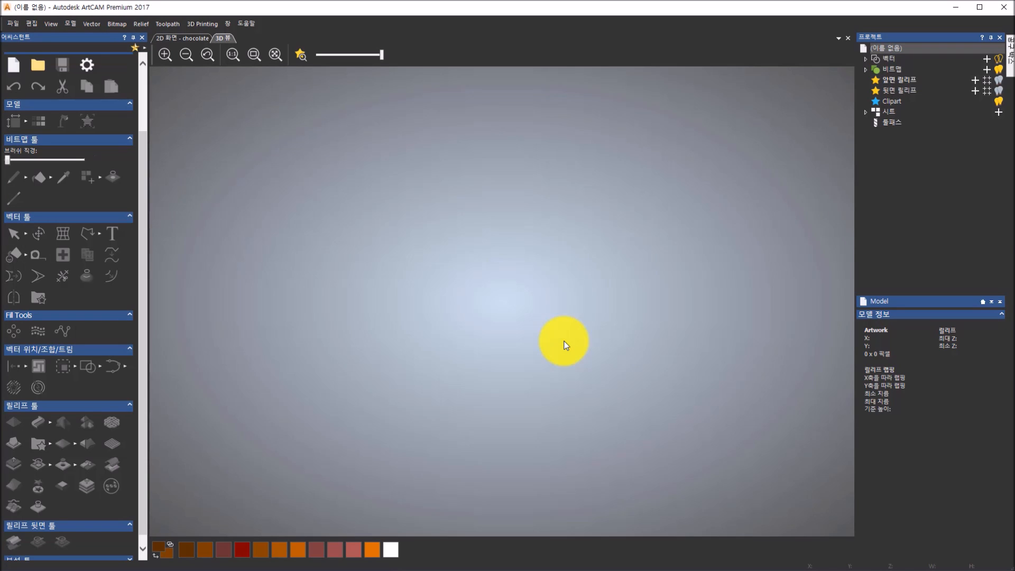
# Inspect the chocolate bitmap in 2D and at an angle in 3D, and expand the vector, bitmap and front relief groups in the project tree.
pyautogui.click(194, 40)
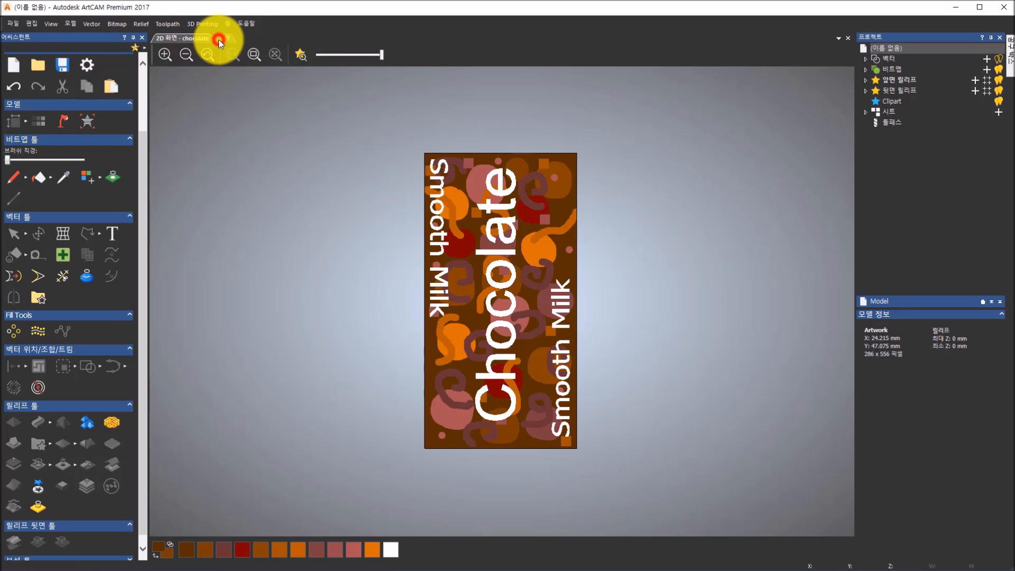
pyautogui.click(221, 39)
pyautogui.moveTo(466, 200)
pyautogui.mouseDown()
pyautogui.moveTo(274, 293)
pyautogui.moveTo(305, 141)
pyautogui.moveTo(367, 228)
pyautogui.moveTo(510, 261)
pyautogui.moveTo(518, 282)
pyautogui.mouseUp()
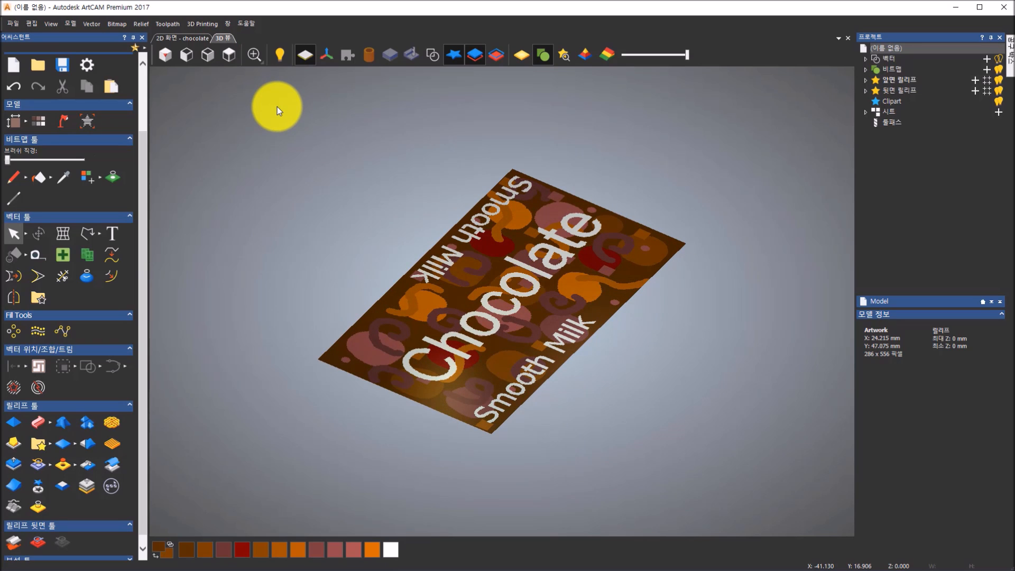
pyautogui.click(866, 69)
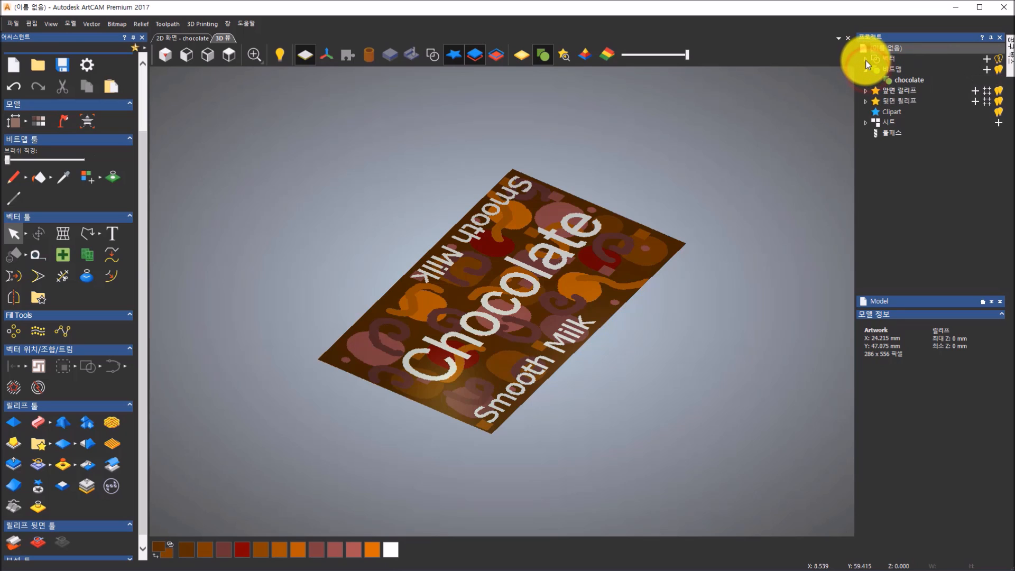
pyautogui.click(866, 91)
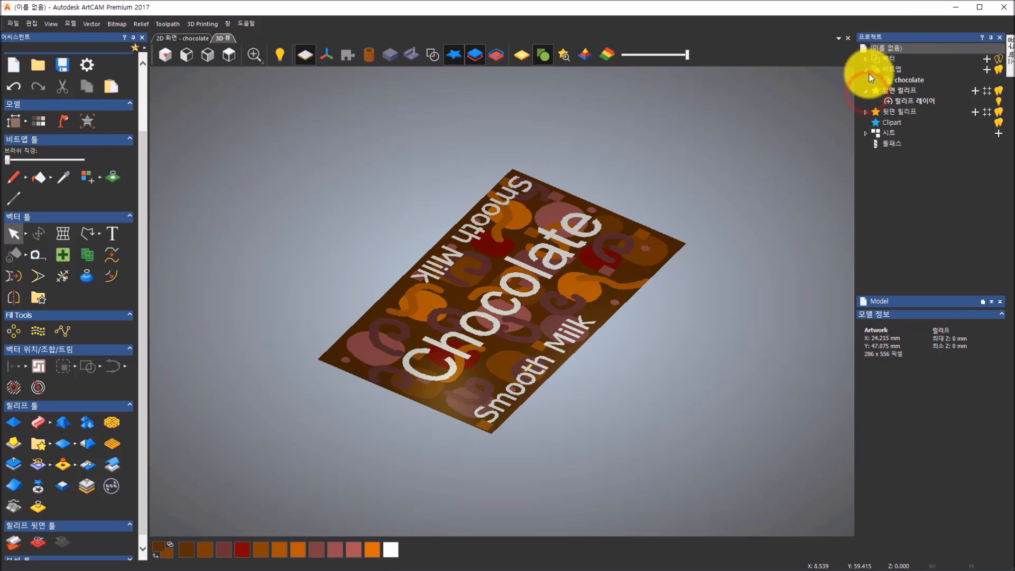
pyautogui.click(866, 60)
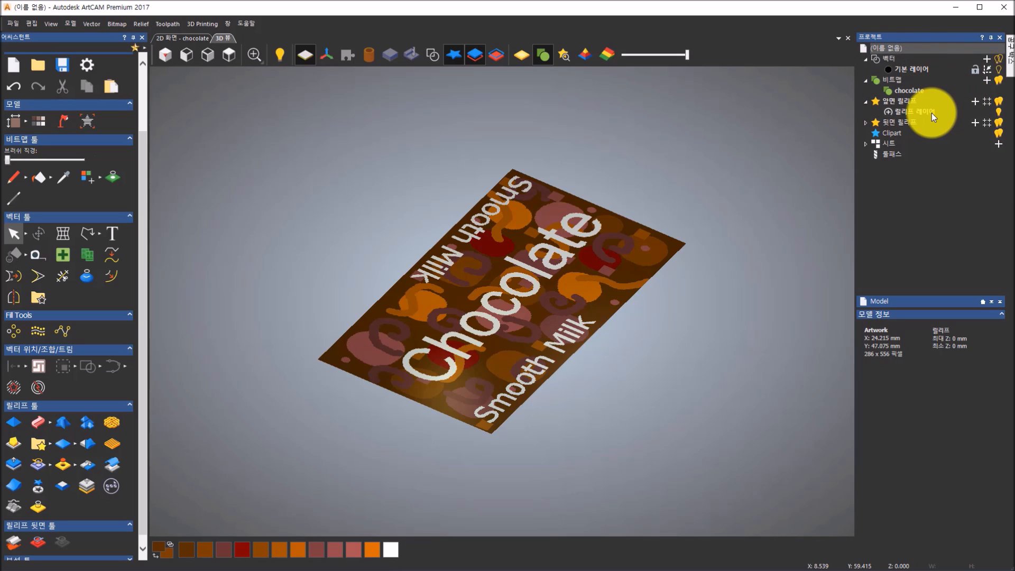
# Create a relief layer from the chocolate bitmap layer with a relief height of 1 mm.
pyautogui.click(922, 90)
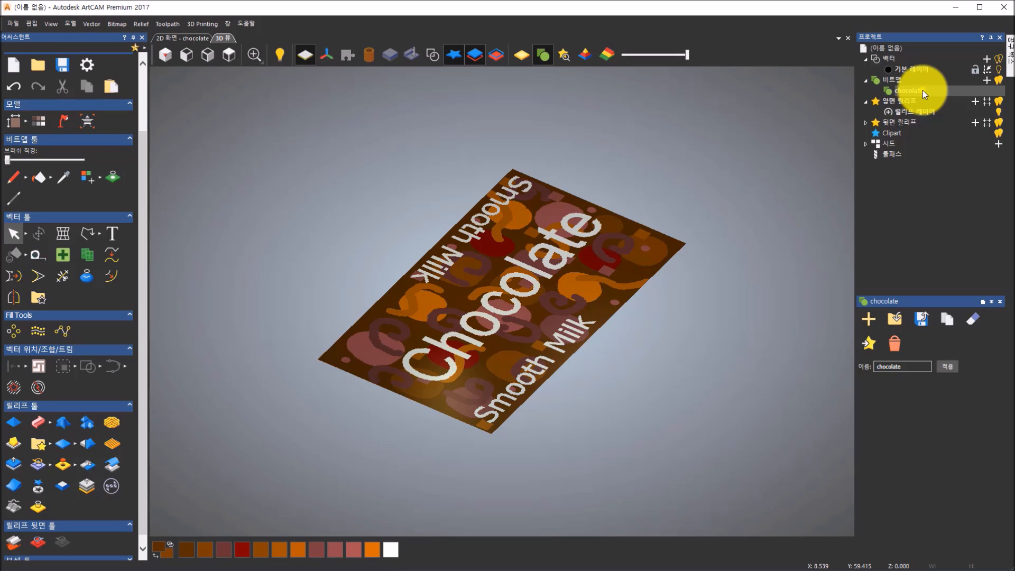
pyautogui.rightClick(922, 90)
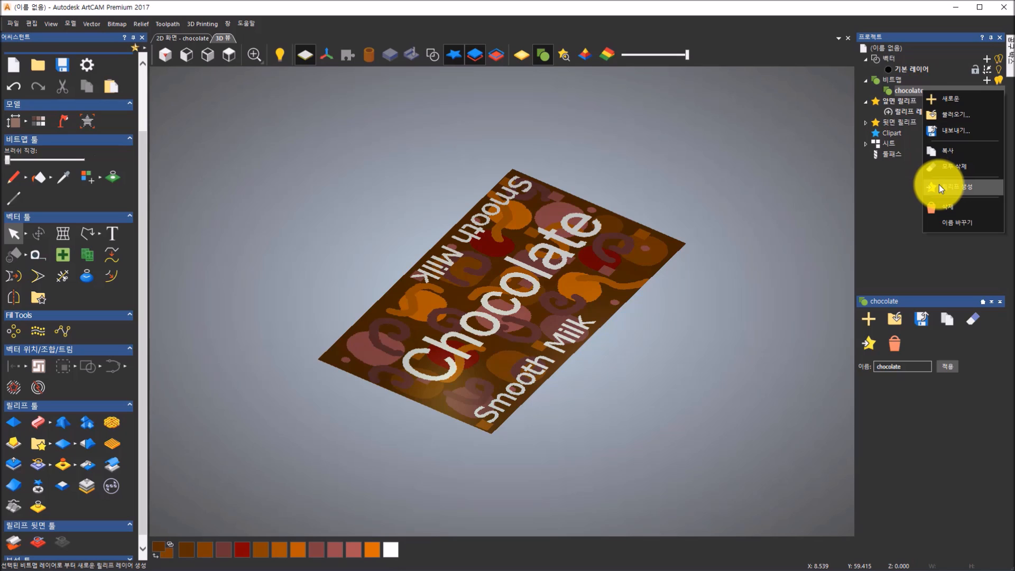
pyautogui.click(870, 344)
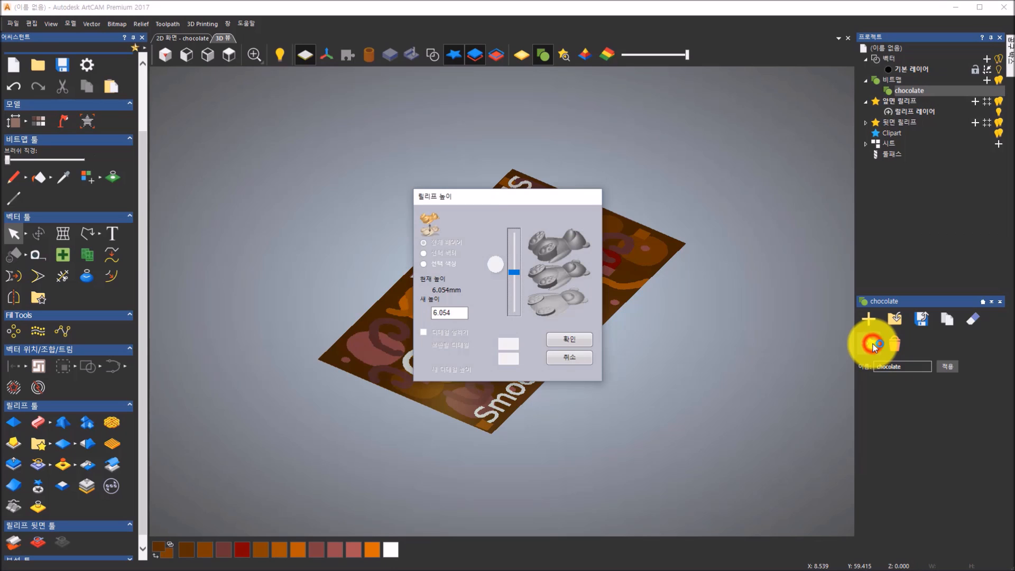
pyautogui.moveTo(499, 198); pyautogui.dragTo(737, 216)
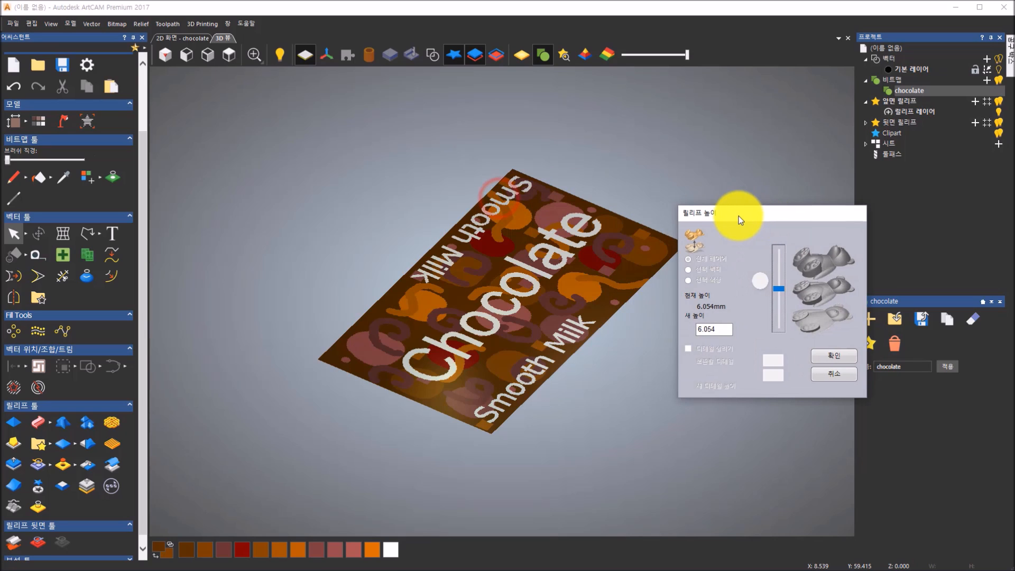
pyautogui.doubleClick(691, 330)
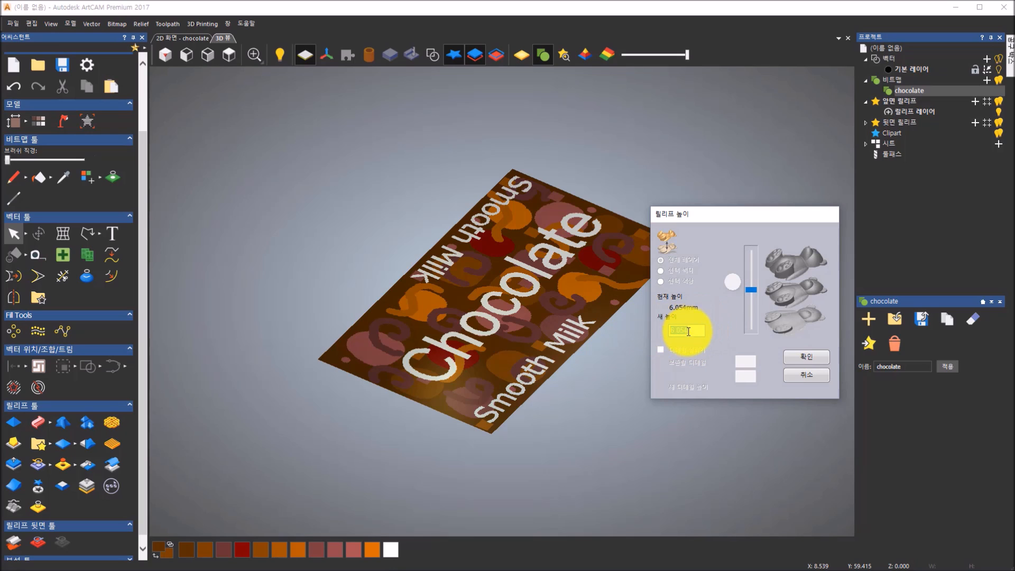
pyautogui.write('1')
pyautogui.click(807, 357)
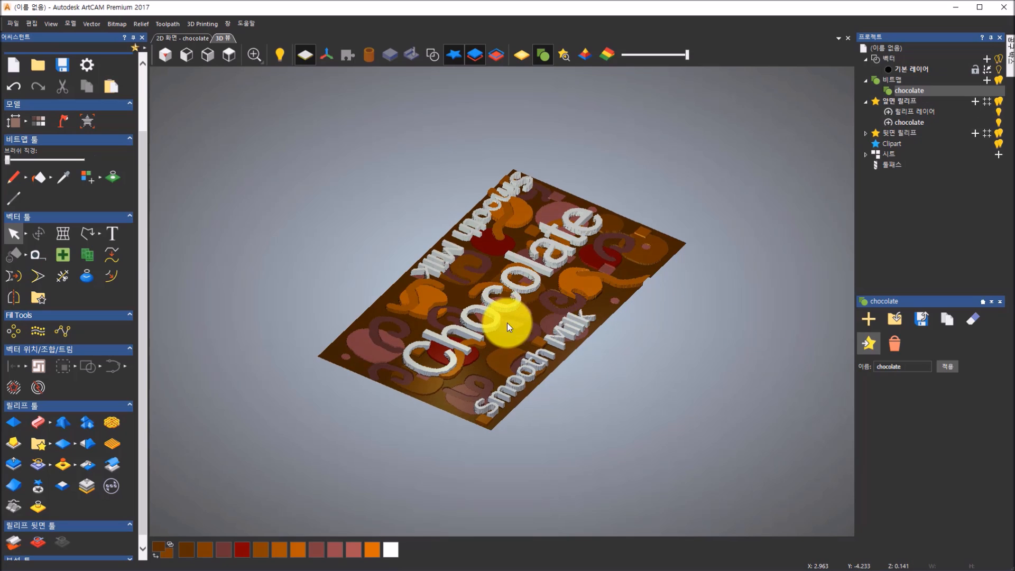
# Select the chocolate relief layer, display it as shaded material, and examine the raised lettering and shapes in 3D.
pyautogui.click(926, 112)
pyautogui.click(923, 122)
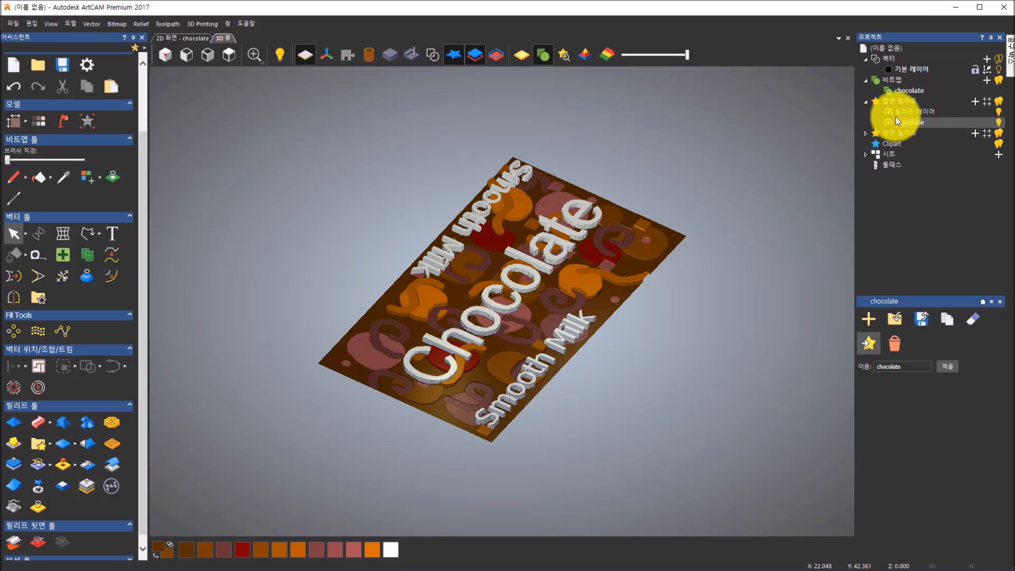
pyautogui.moveTo(476, 309); pyautogui.dragTo(489, 176)
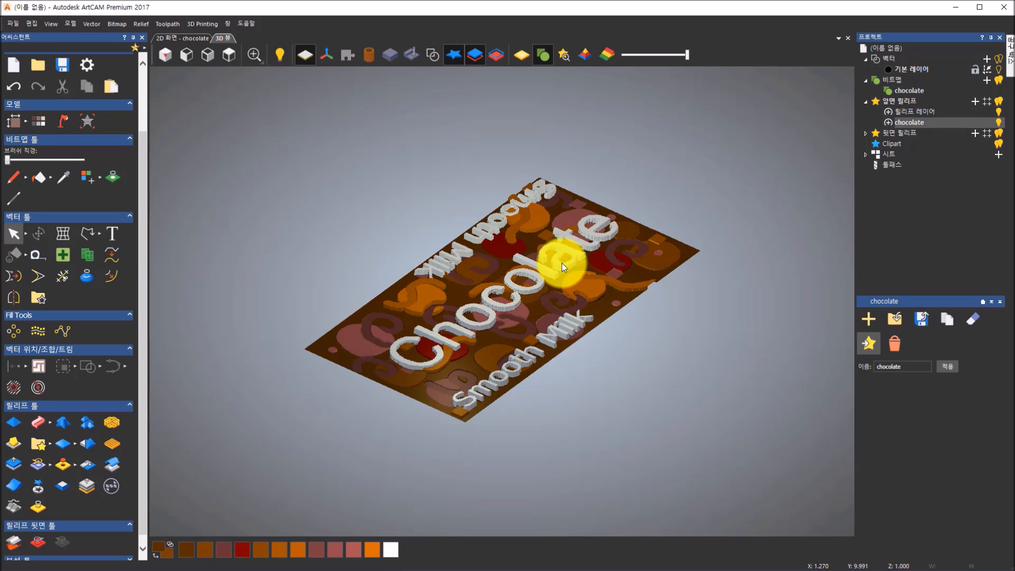
pyautogui.click(520, 55)
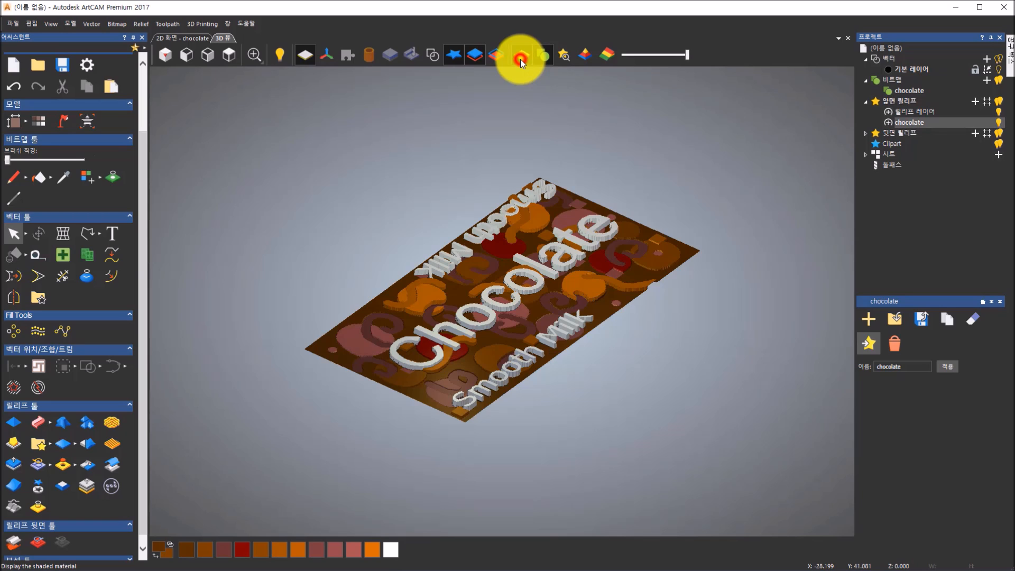
pyautogui.moveTo(575, 185); pyautogui.dragTo(627, 245)
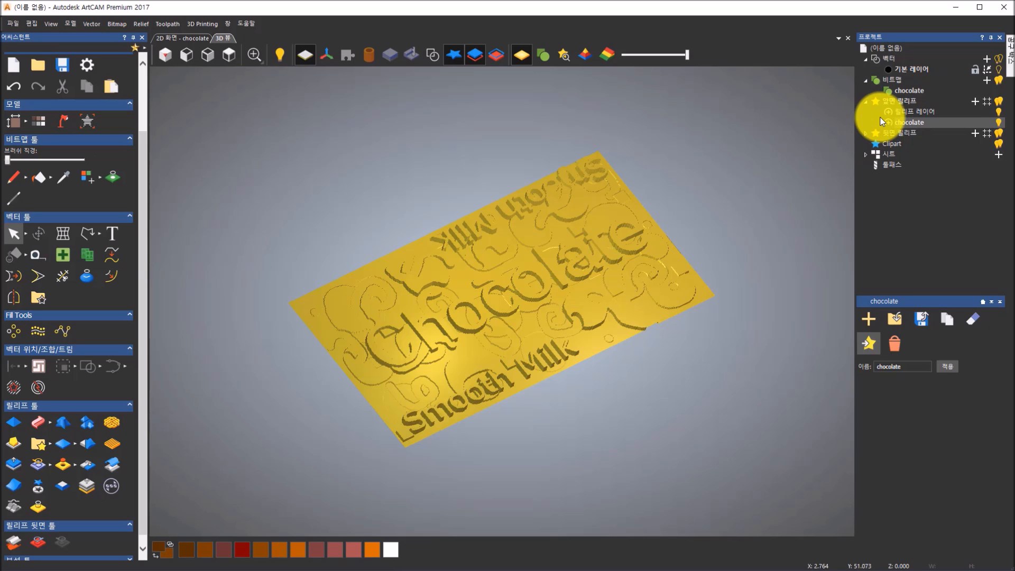
# Create a greyscale bitmap layer from the chocolate relief in the 2D view.
pyautogui.click(175, 36)
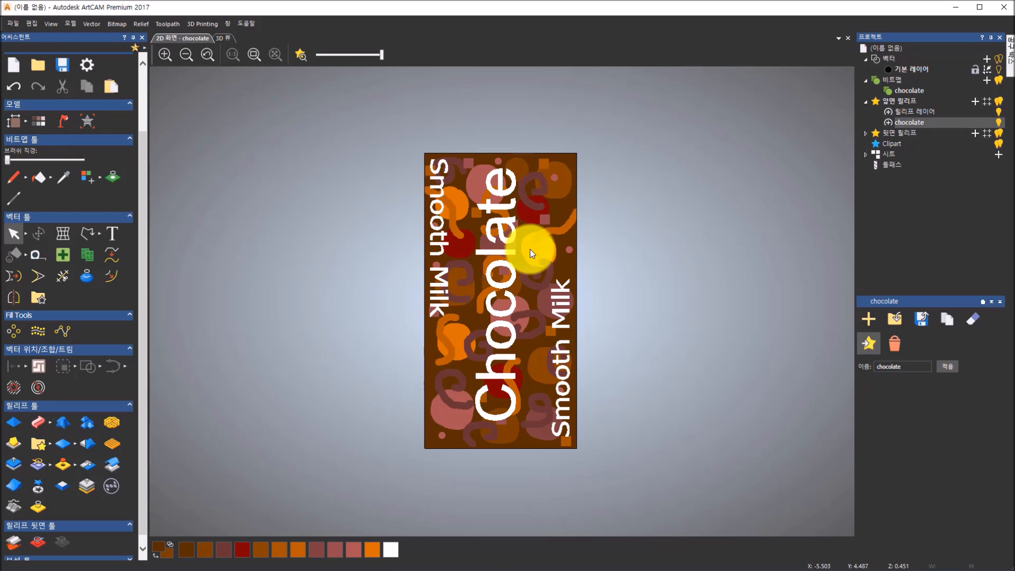
pyautogui.click(37, 119)
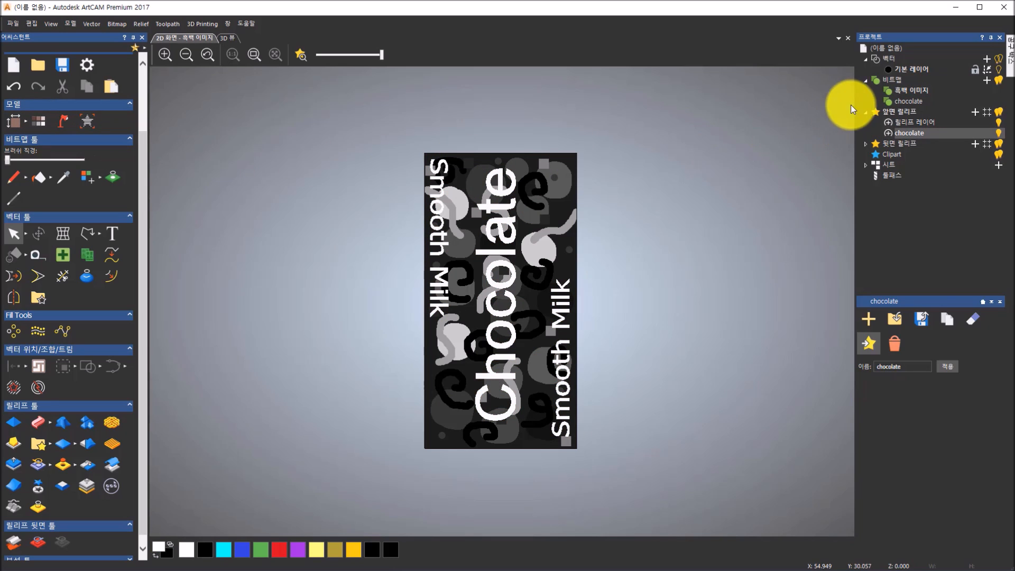
# Select the greyscale bitmap layer and tile the 2D and 3D views vertically, side by side.
pyautogui.click(920, 91)
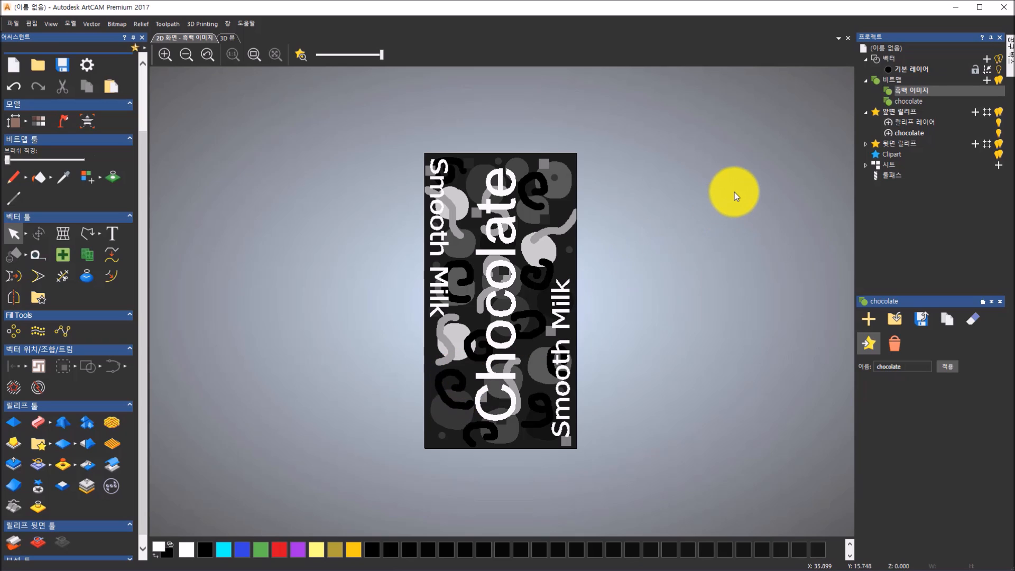
pyautogui.click(229, 23)
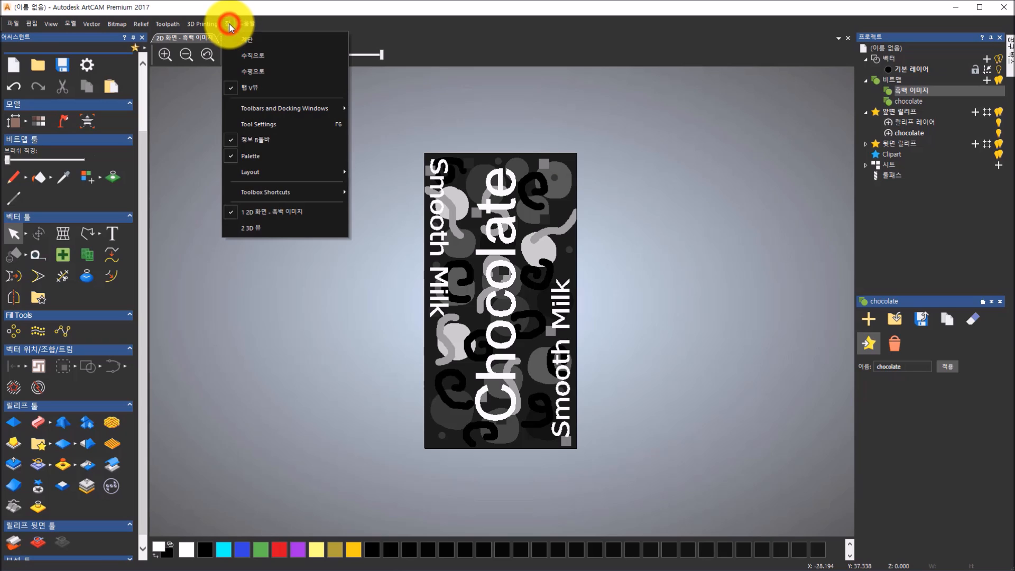
pyautogui.click(240, 56)
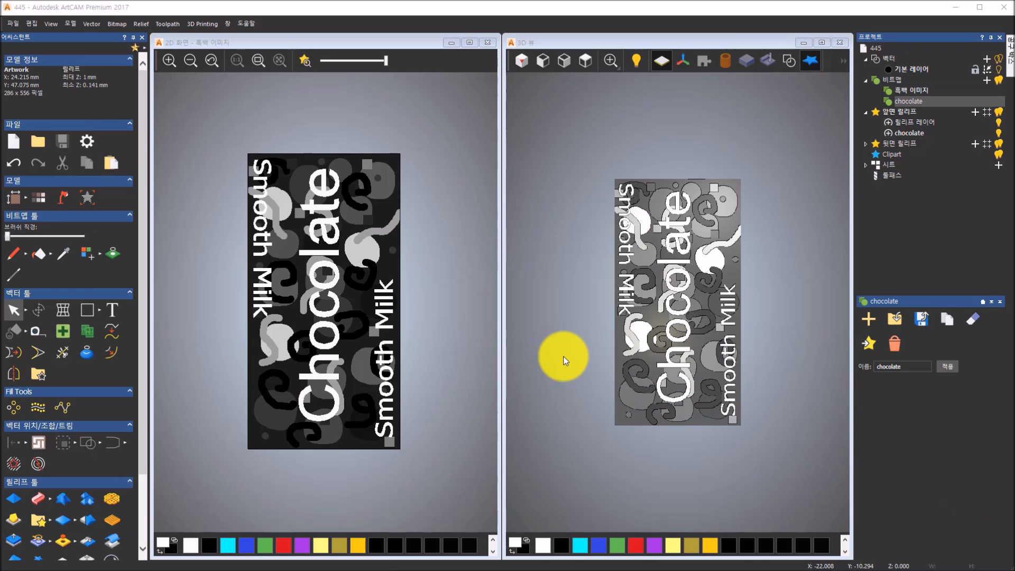
pyautogui.click(522, 354)
pyautogui.click(449, 353)
pyautogui.click(531, 352)
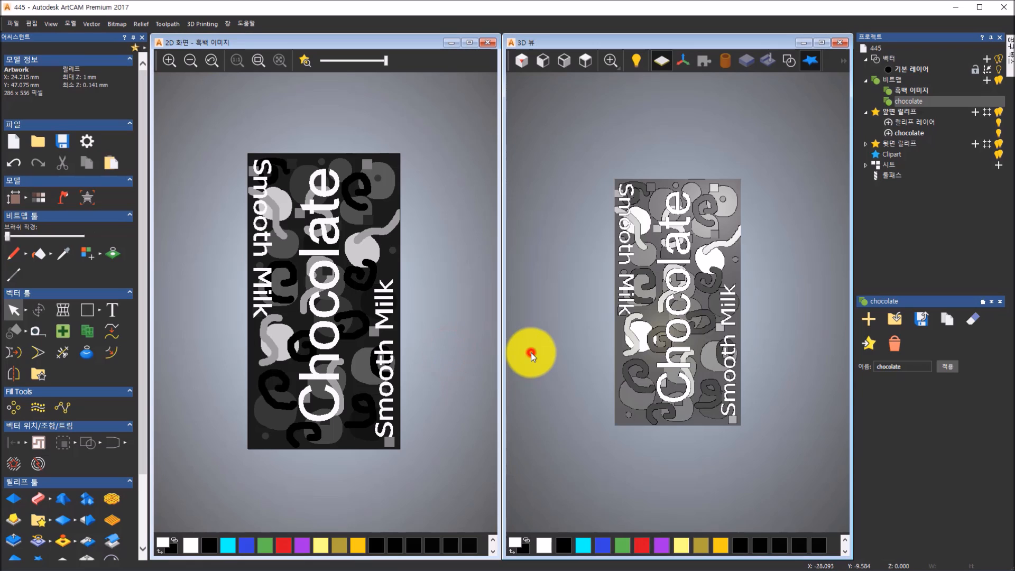
pyautogui.click(227, 23)
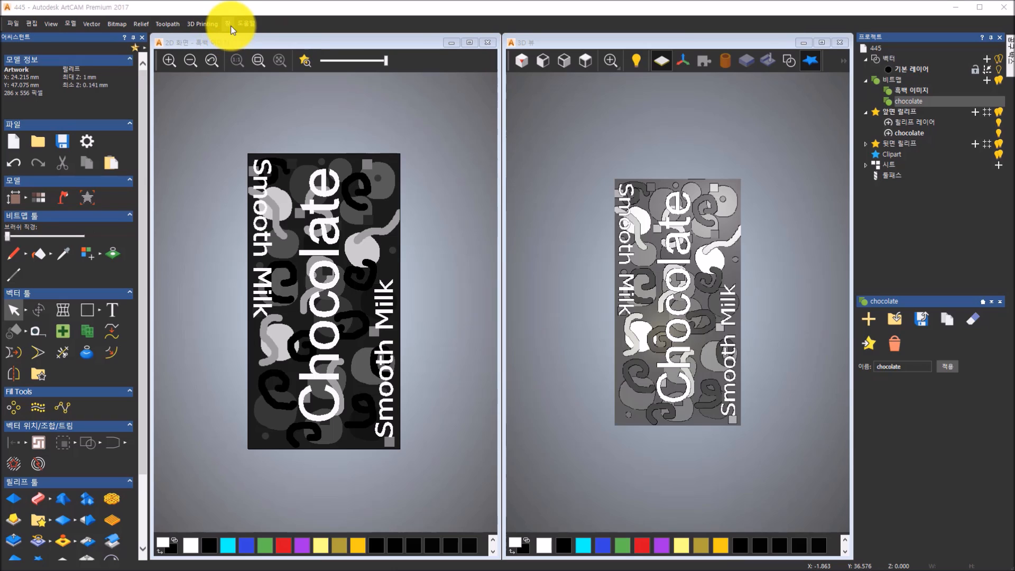
pyautogui.click(231, 24)
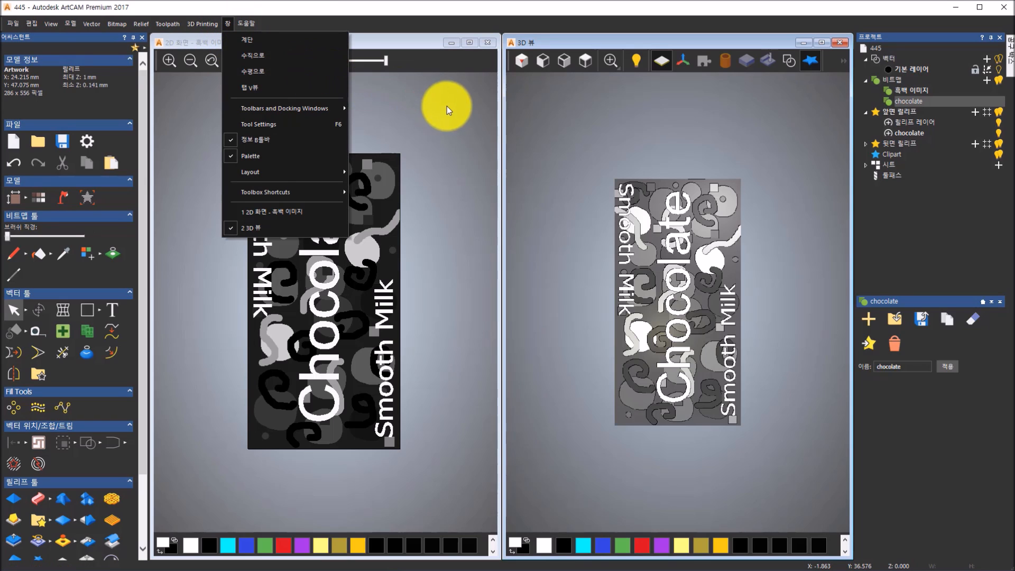
pyautogui.click(512, 133)
pyautogui.click(459, 133)
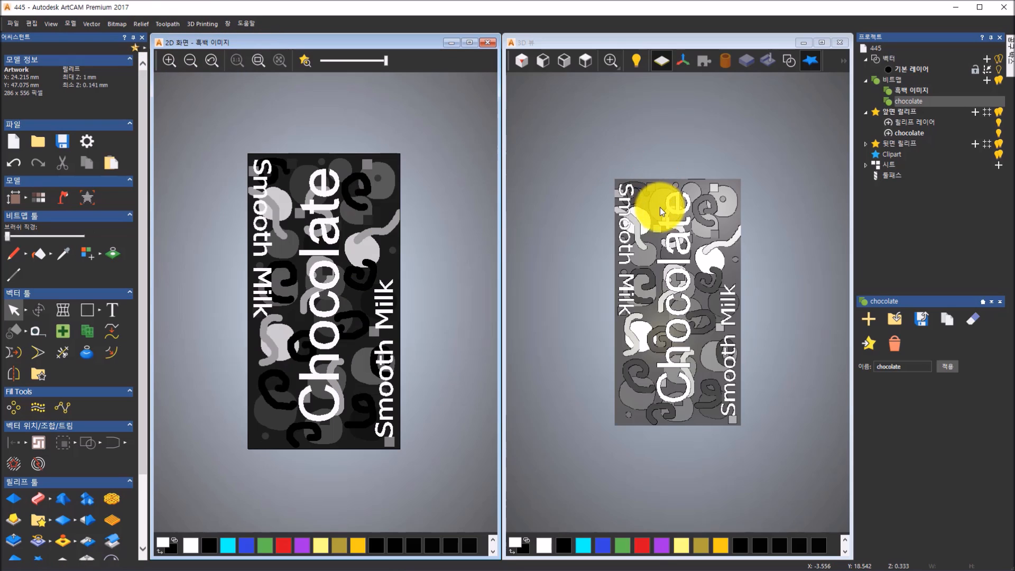
# Examine the chocolate relief with the greyscale bitmap applied in the 3D view, from oblique and low angles and up close.
pyautogui.moveTo(693, 308); pyautogui.dragTo(814, 157)
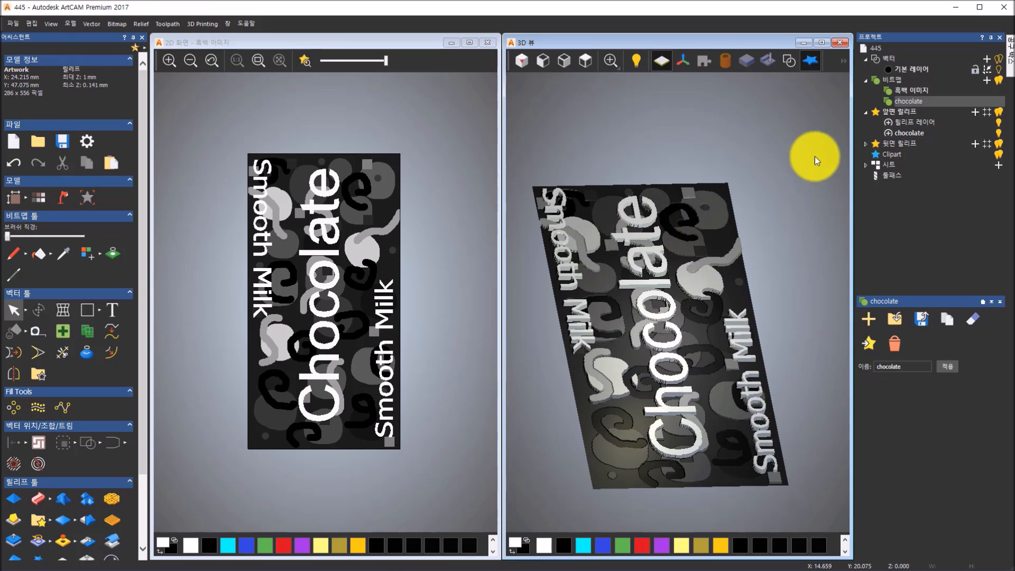
pyautogui.click(844, 59)
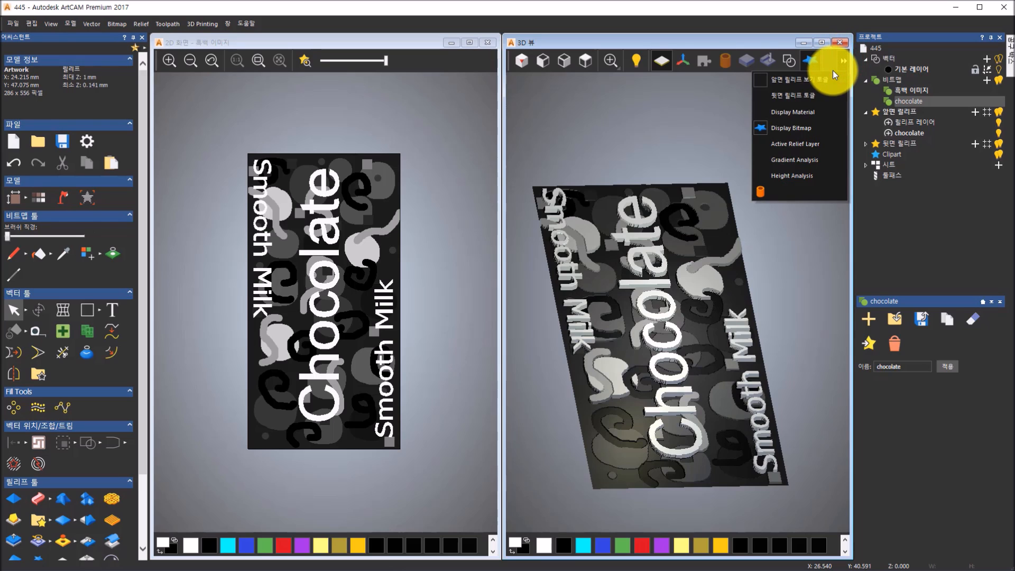
pyautogui.click(714, 98)
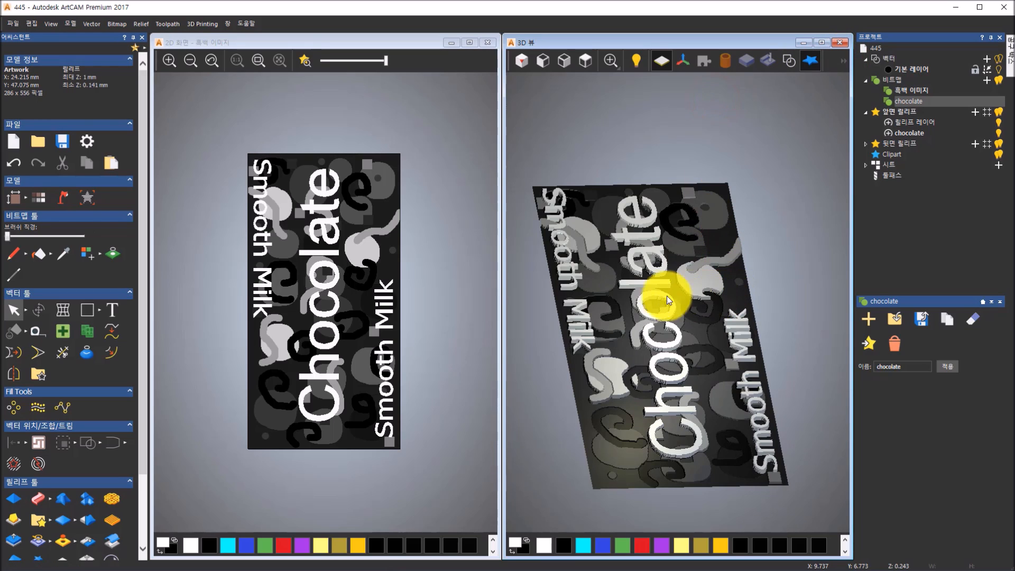
pyautogui.moveTo(613, 284); pyautogui.dragTo(639, 233)
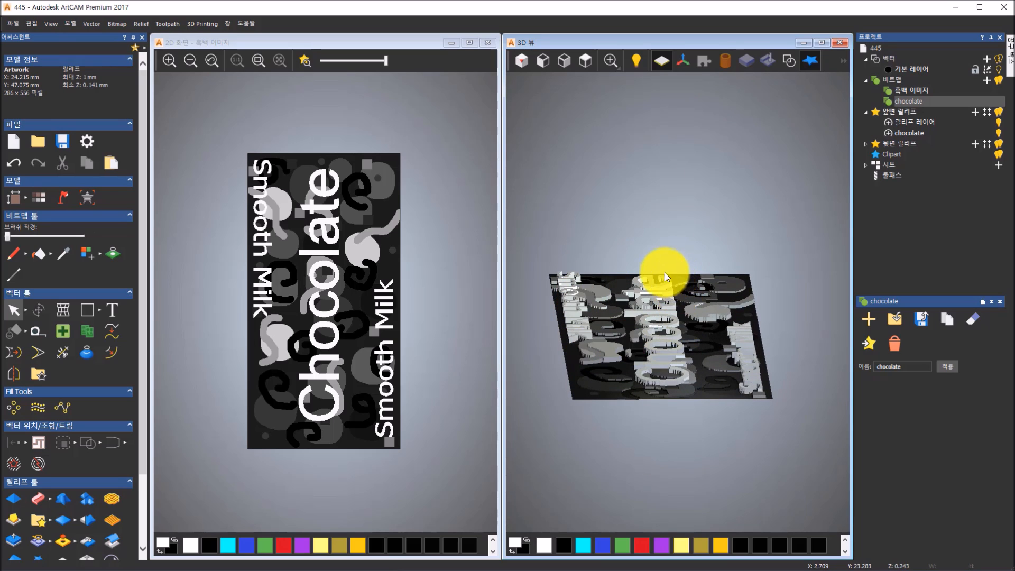
pyautogui.scroll(5, 731, 400)
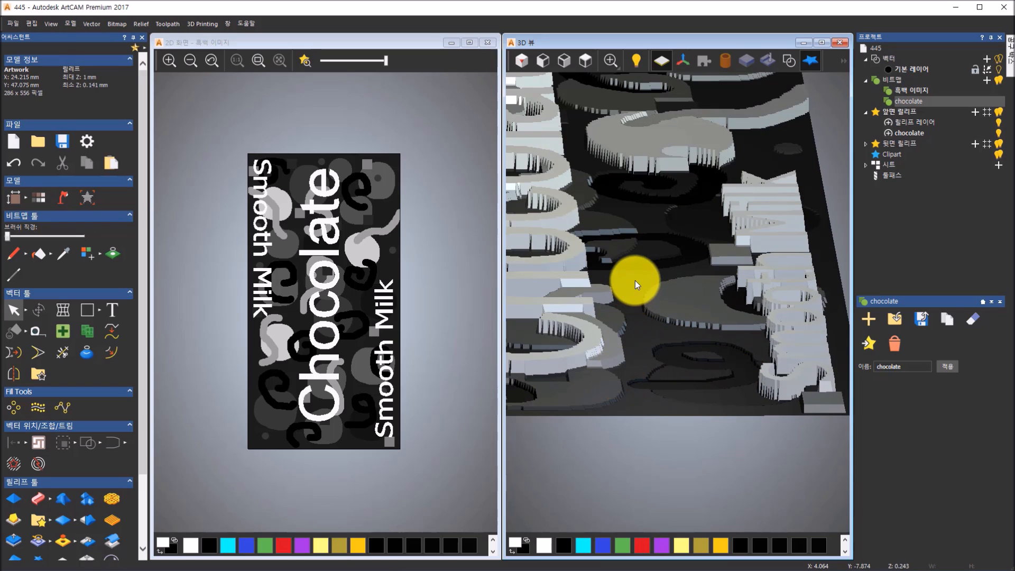
pyautogui.scroll(-5, 659, 233)
pyautogui.moveTo(658, 230); pyautogui.dragTo(682, 278)
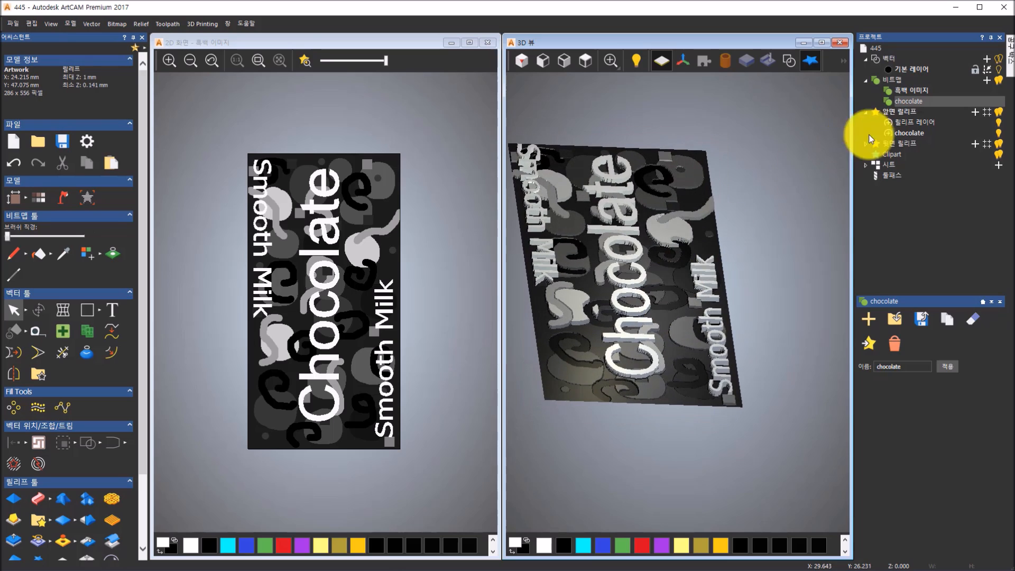
# Switch the active bitmap to the coloured chocolate layer, select the chocolate relief layer, and inspect its lettering edges up close in 3D.
pyautogui.click(924, 93)
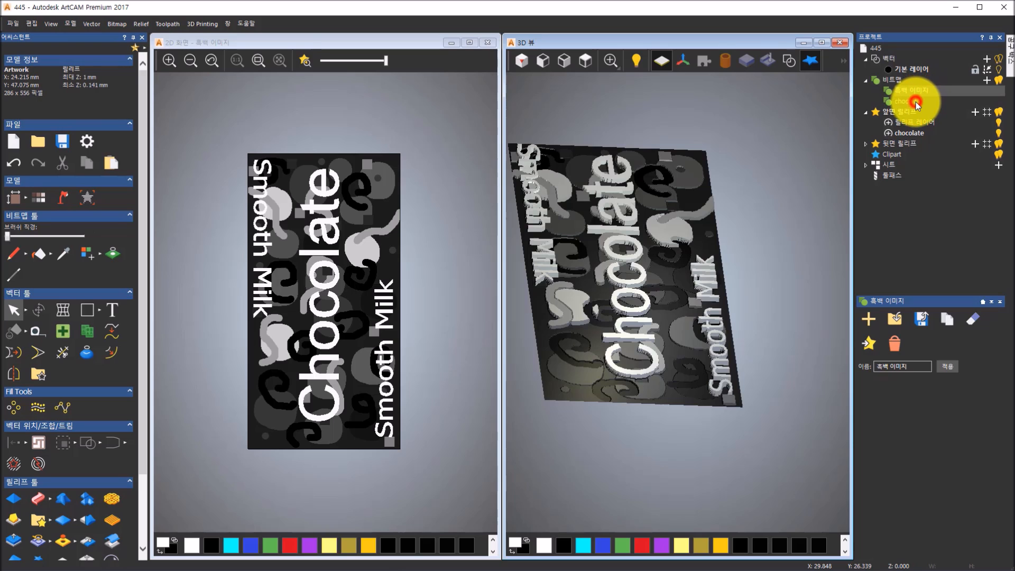
pyautogui.click(915, 102)
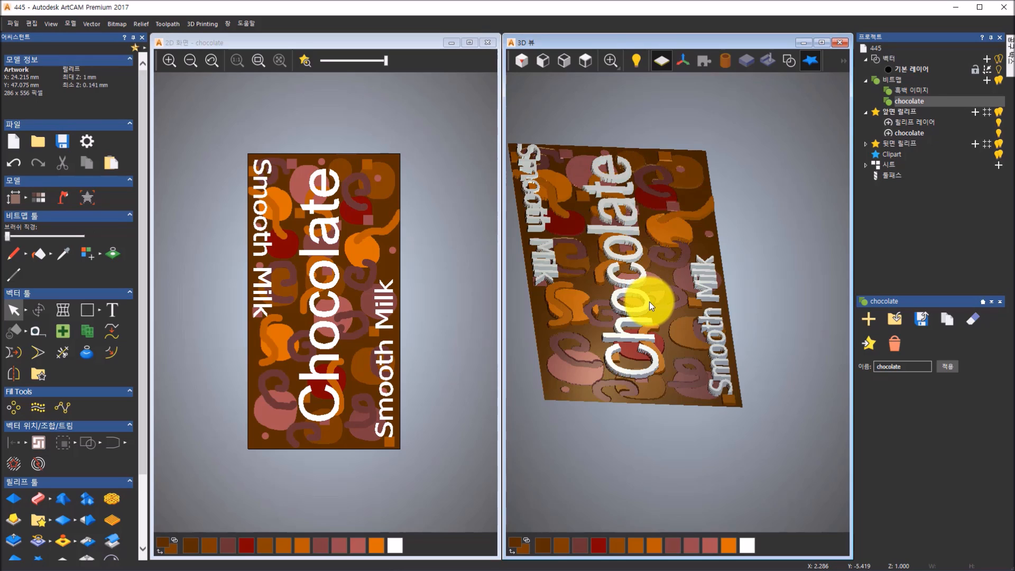
pyautogui.click(900, 135)
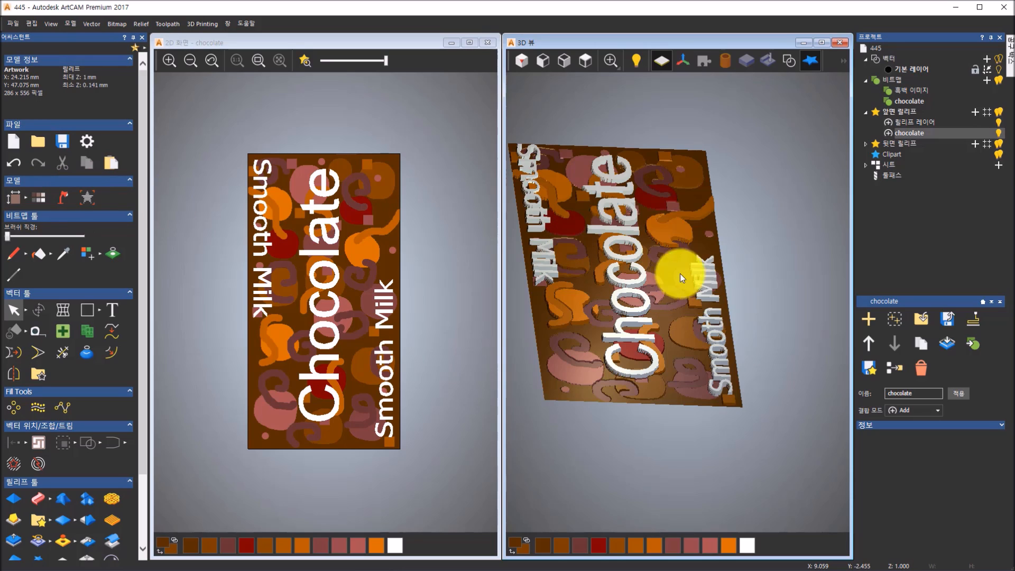
pyautogui.moveTo(658, 246); pyautogui.dragTo(636, 262)
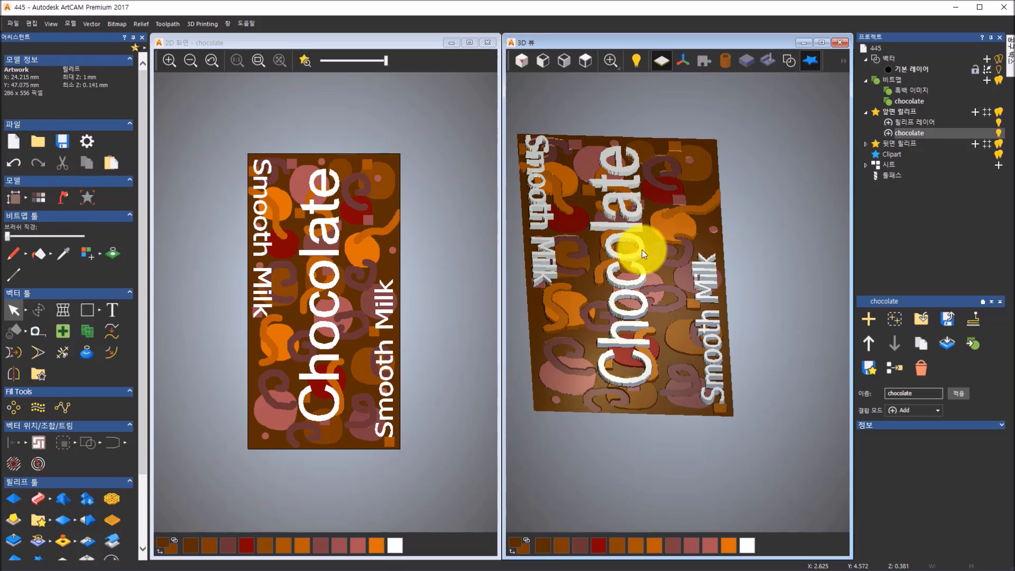
pyautogui.scroll(5, 646, 248)
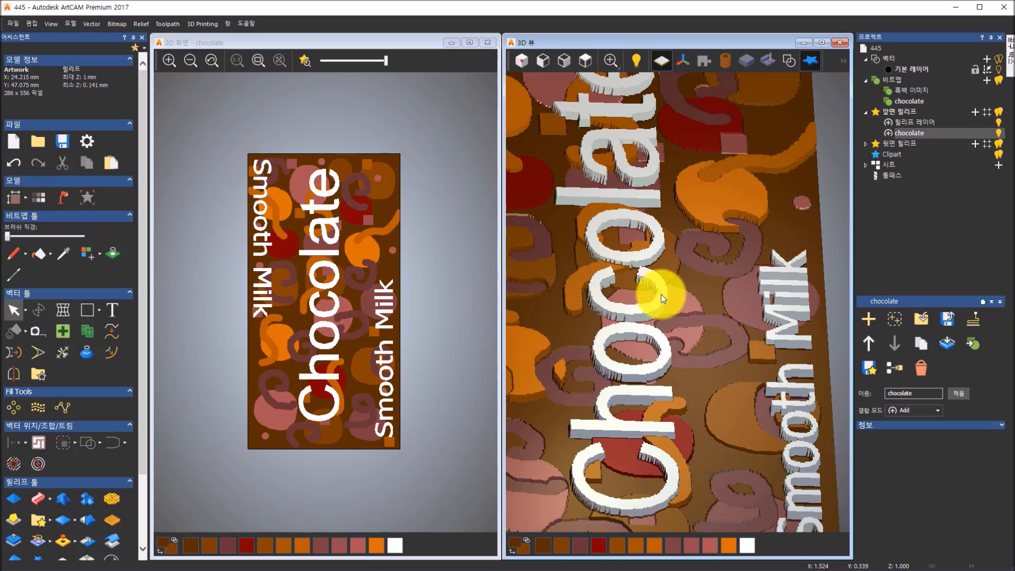
# Smooth the whole chocolate relief layer with 1 smoothing pass, applying it repeatedly.
pyautogui.click(86, 523)
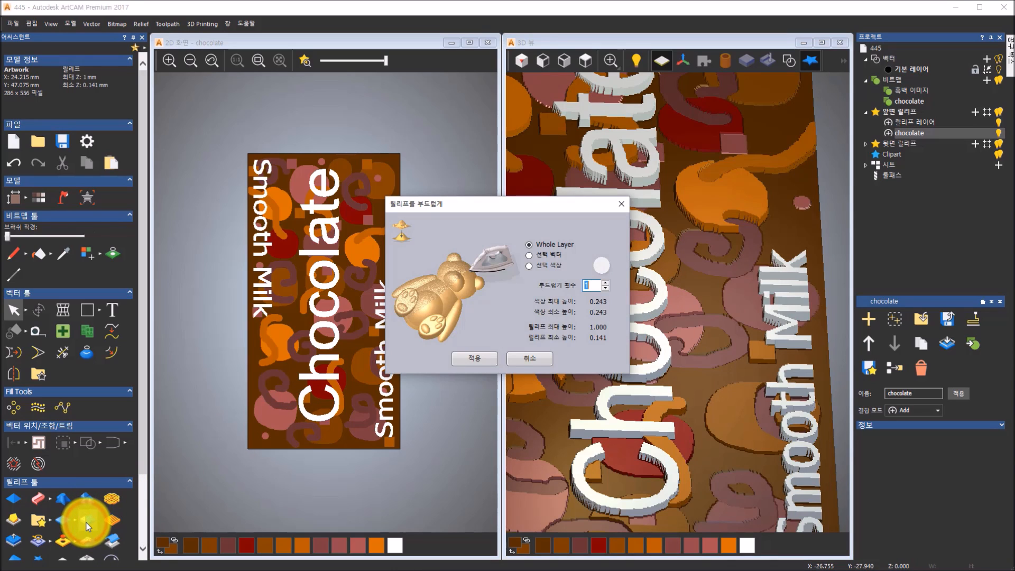
pyautogui.click(479, 360)
pyautogui.click(479, 359)
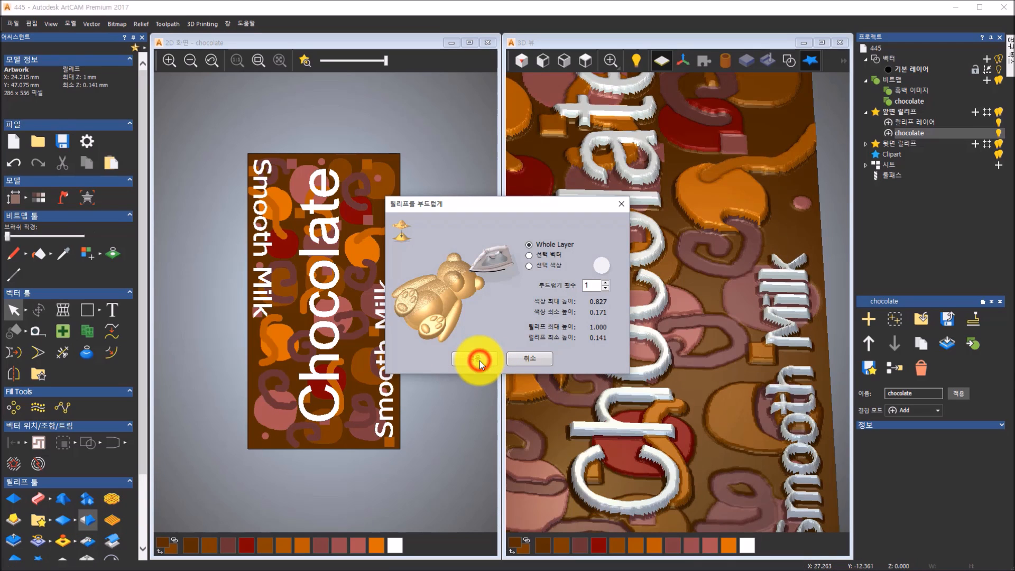
pyautogui.click(479, 360)
# Maximise the 3D view, show the smoothed chocolate relief as shaded material, and examine it from several angles with the smoothing dialog closed.
pyautogui.moveTo(534, 206); pyautogui.dragTo(396, 204)
pyautogui.click(822, 42)
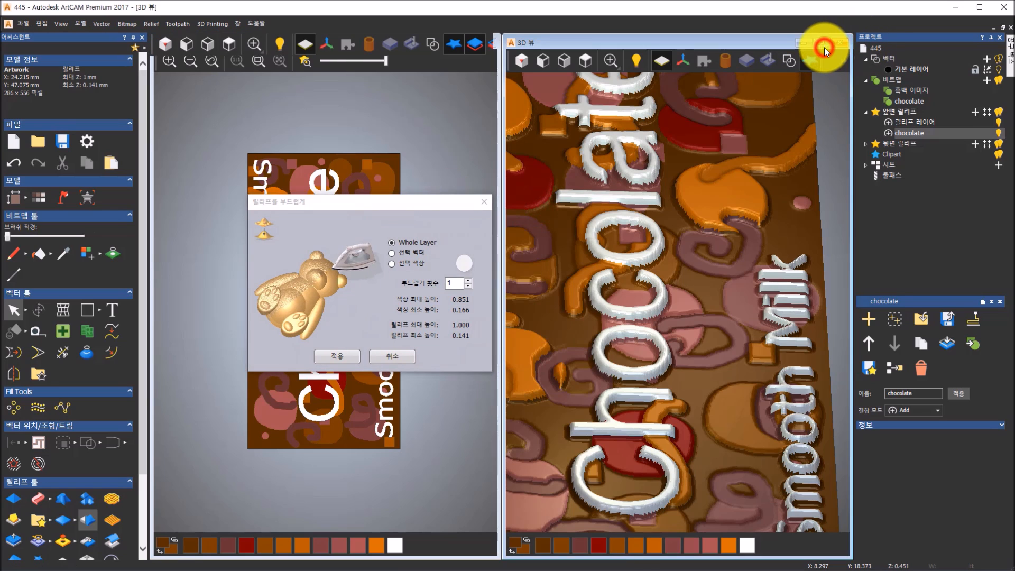
pyautogui.moveTo(417, 206); pyautogui.dragTo(171, 199)
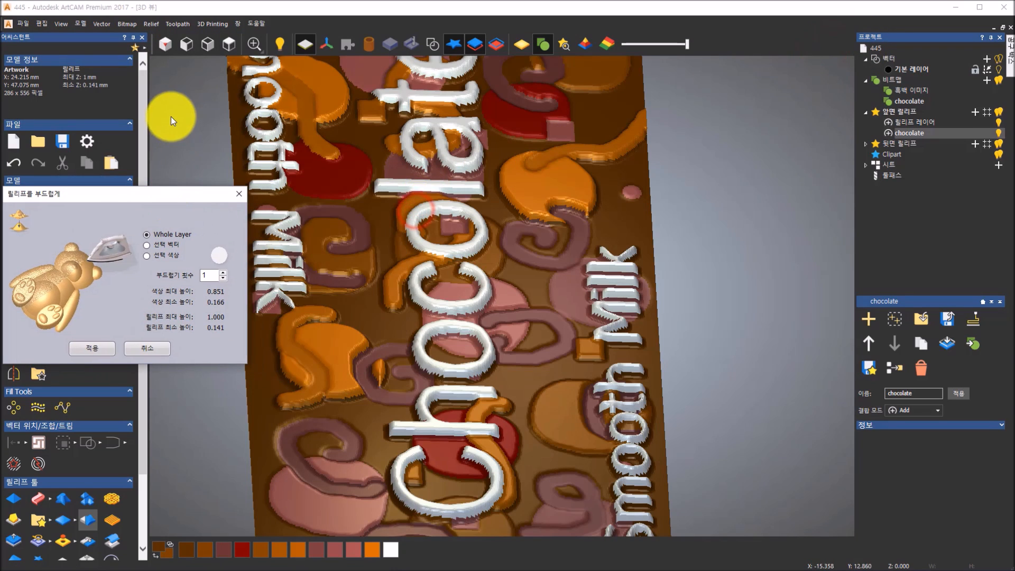
pyautogui.click(169, 42)
pyautogui.moveTo(484, 342)
pyautogui.mouseDown()
pyautogui.moveTo(513, 256)
pyautogui.moveTo(461, 379)
pyautogui.mouseUp()
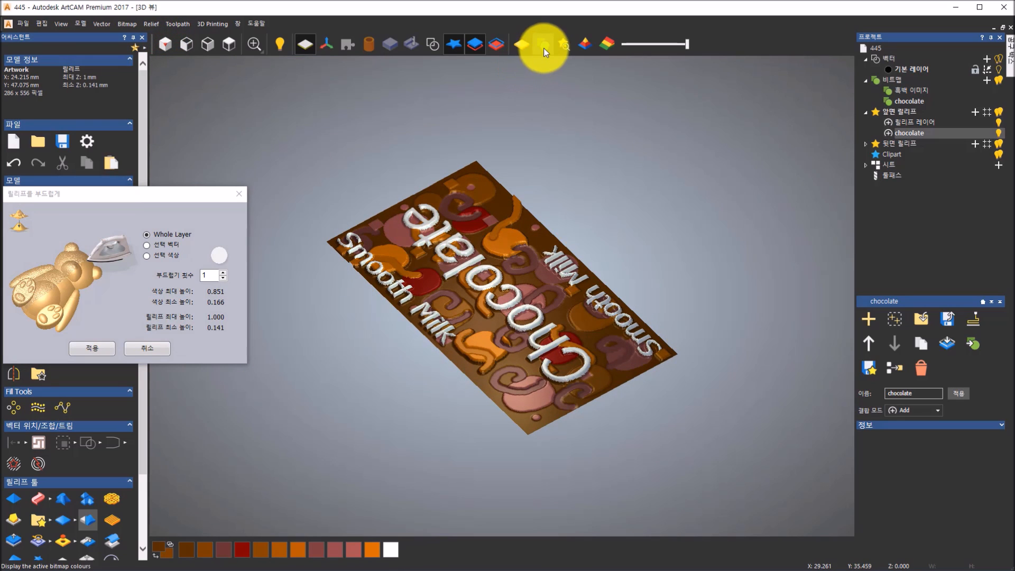
pyautogui.click(528, 47)
pyautogui.moveTo(539, 272); pyautogui.dragTo(482, 442)
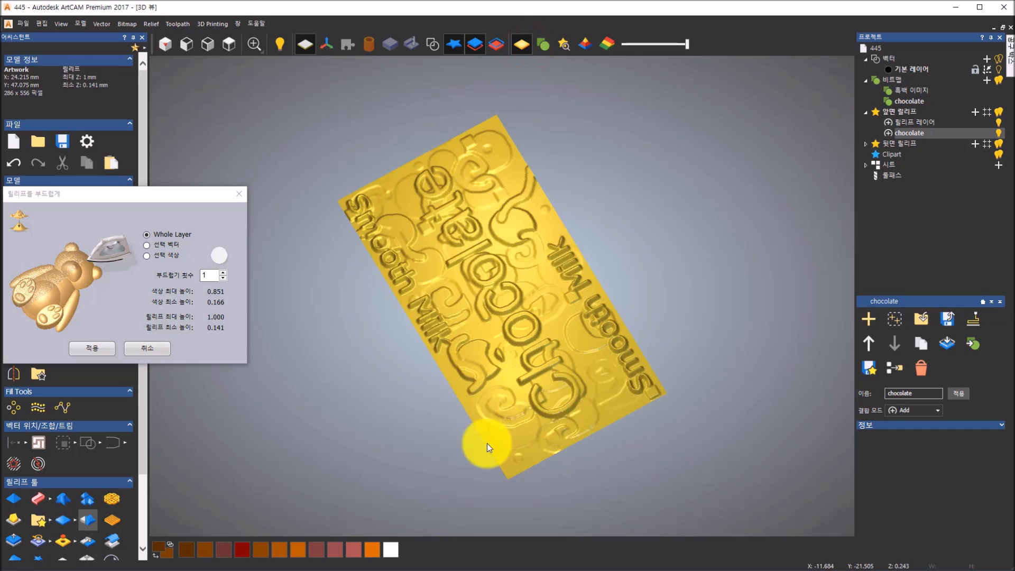
pyautogui.moveTo(246, 439); pyautogui.dragTo(481, 371)
pyautogui.moveTo(571, 361); pyautogui.dragTo(541, 338)
pyautogui.click(138, 350)
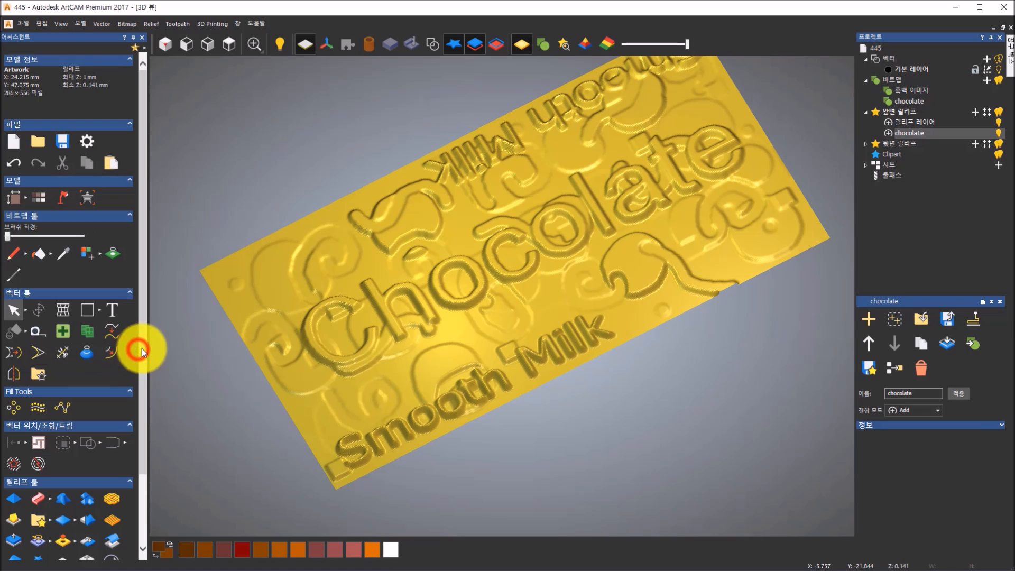
pyautogui.moveTo(318, 338); pyautogui.dragTo(329, 316)
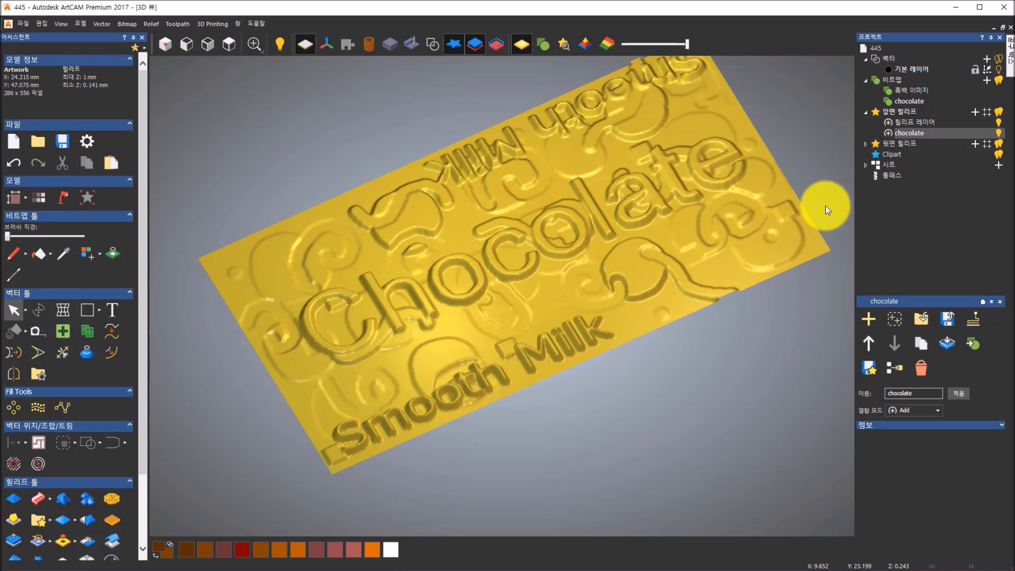
pyautogui.moveTo(366, 279); pyautogui.dragTo(372, 273)
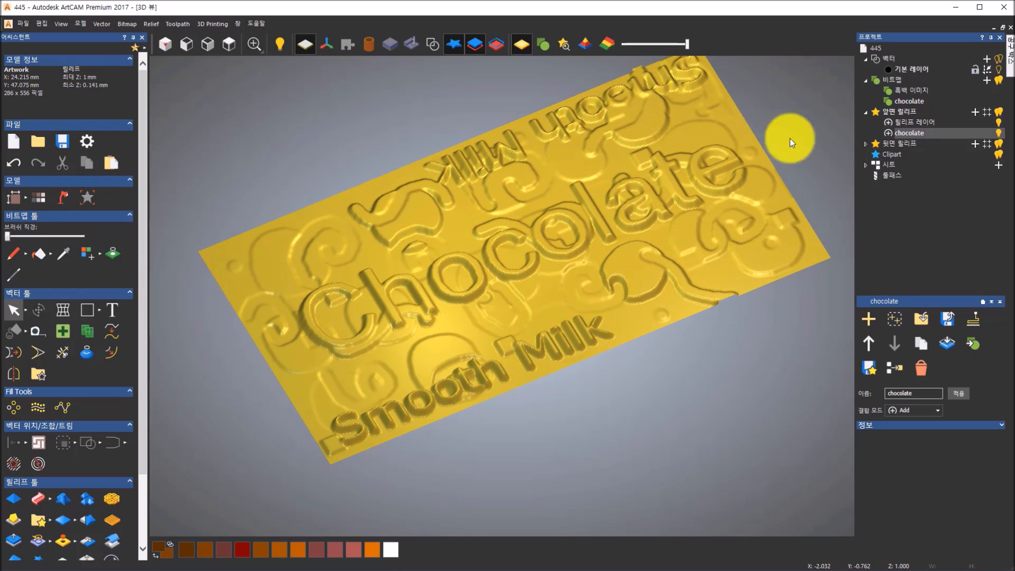
# Create a greyscale bitmap layer from the smoothed chocolate relief layer.
pyautogui.rightClick(922, 134)
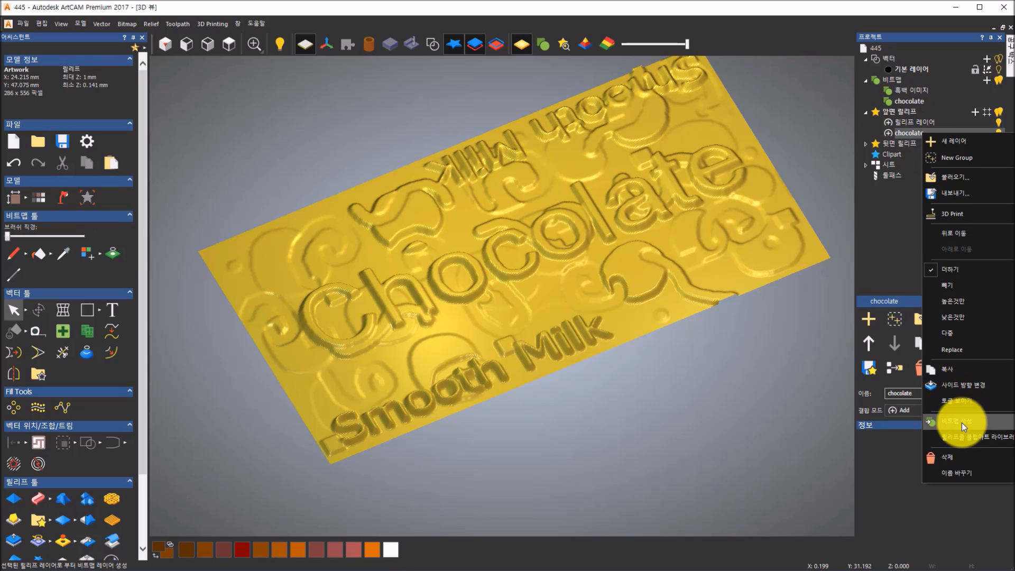
pyautogui.click(885, 453)
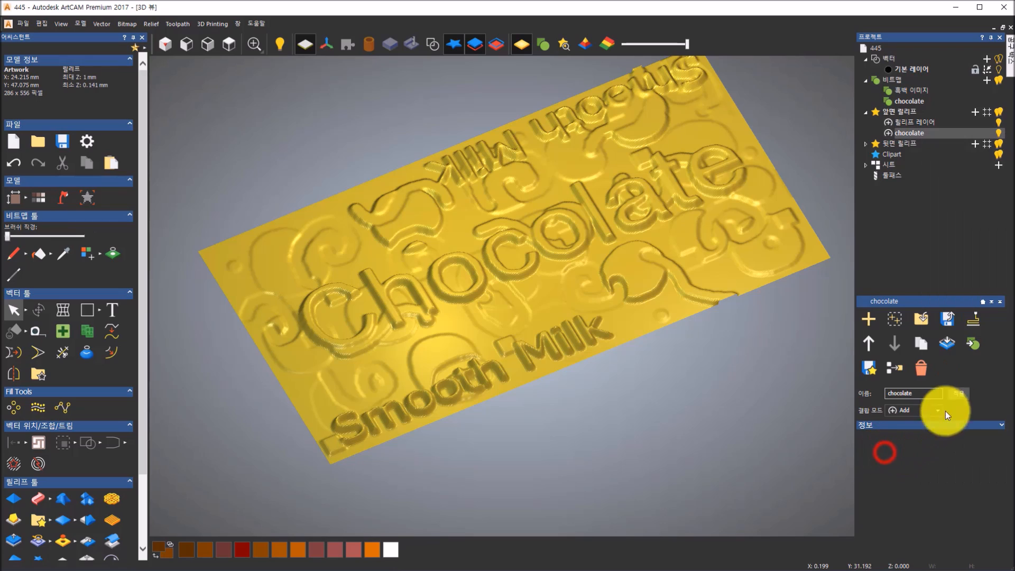
pyautogui.click(969, 341)
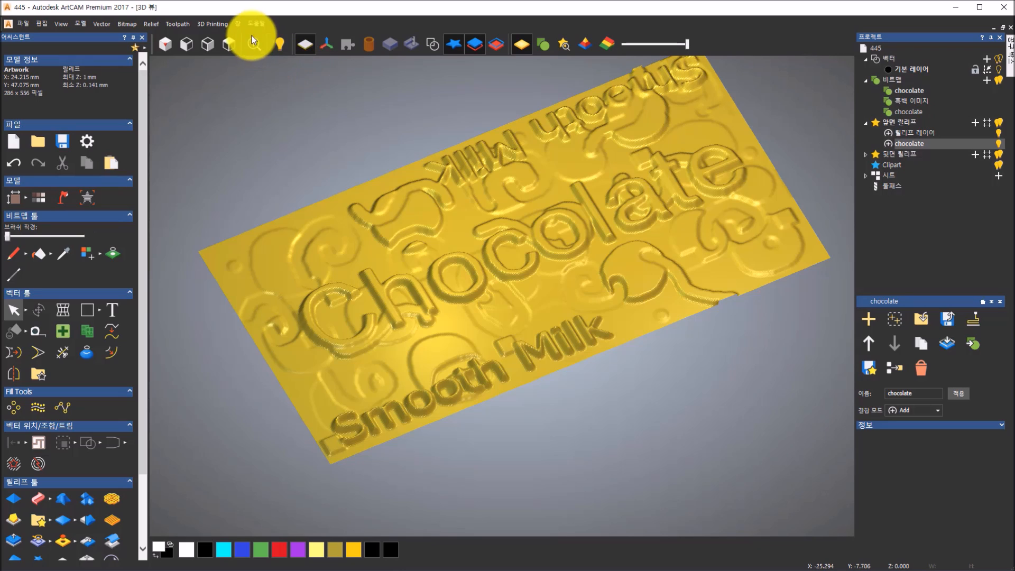
# Return the views to tabs, inspect the new greyscale bitmap in 2D, and switch to the original coloured chocolate bitmap.
pyautogui.click(237, 23)
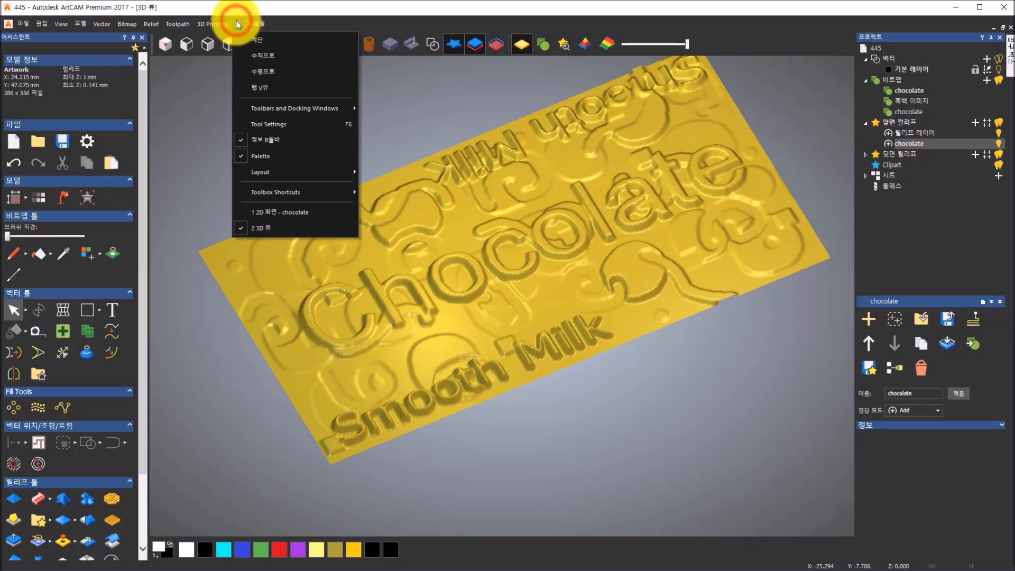
pyautogui.click(241, 90)
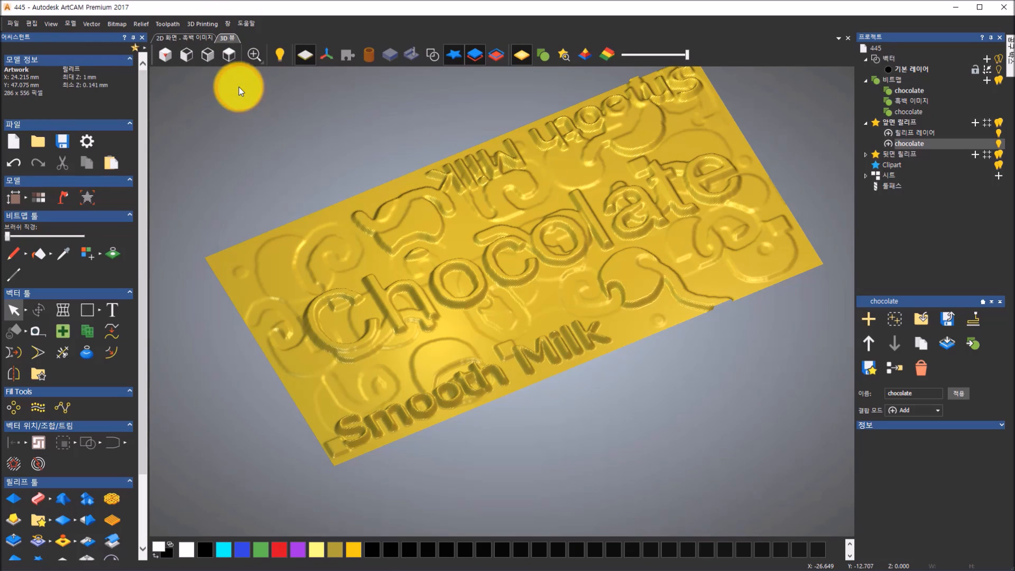
pyautogui.click(193, 37)
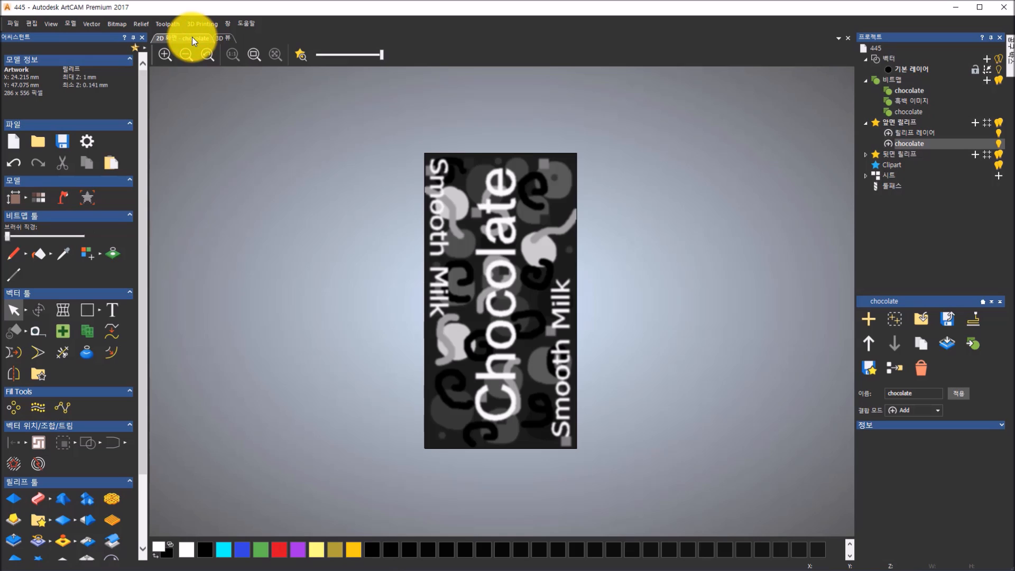
pyautogui.scroll(2, 528, 281)
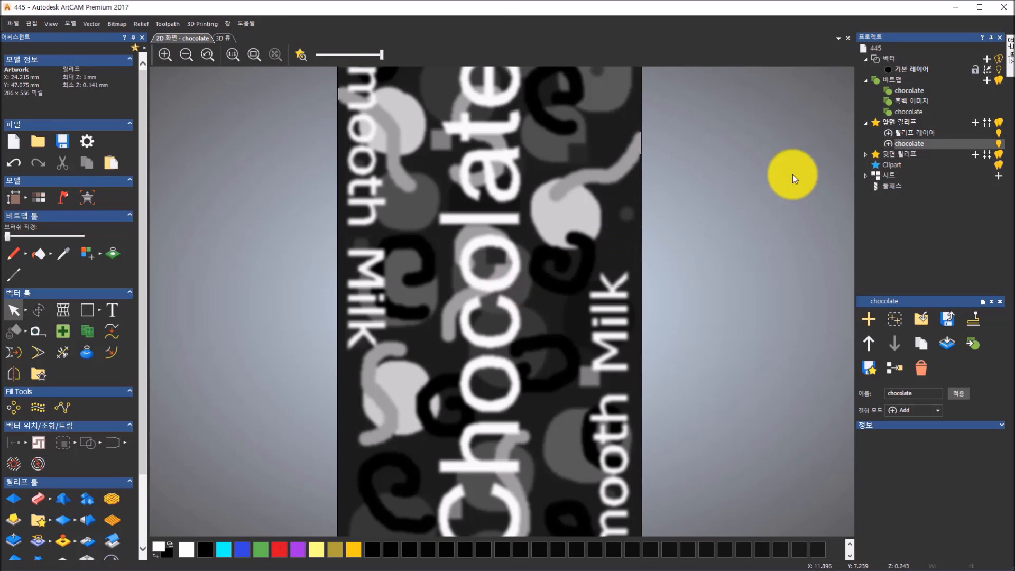
pyautogui.click(921, 111)
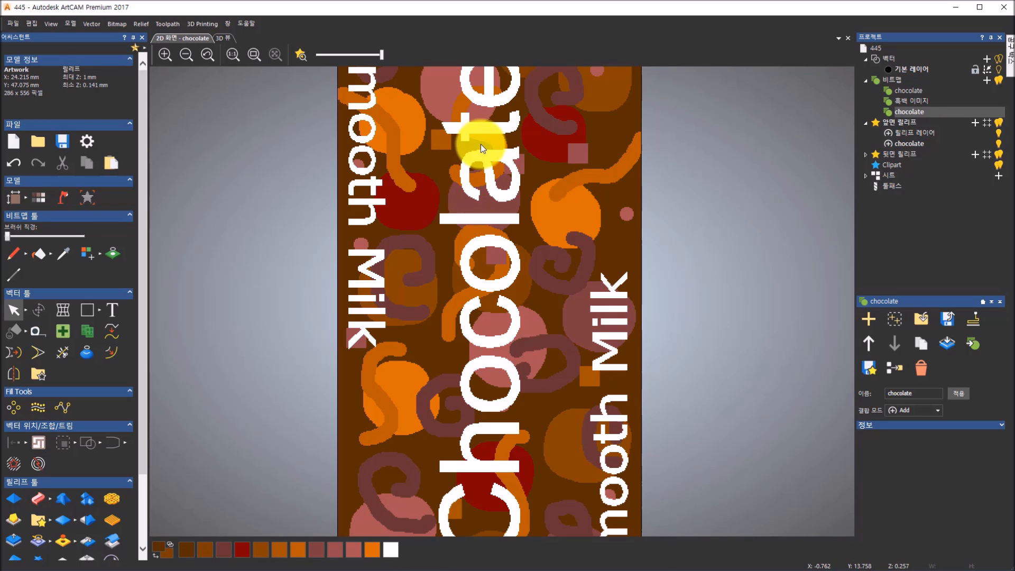
# Compare the unsmoothed 흑백 이미지 greyscale bitmap with the smoothed chocolate greyscale bitmap up close, and check the smoothed relief in 3D.
pyautogui.click(920, 100)
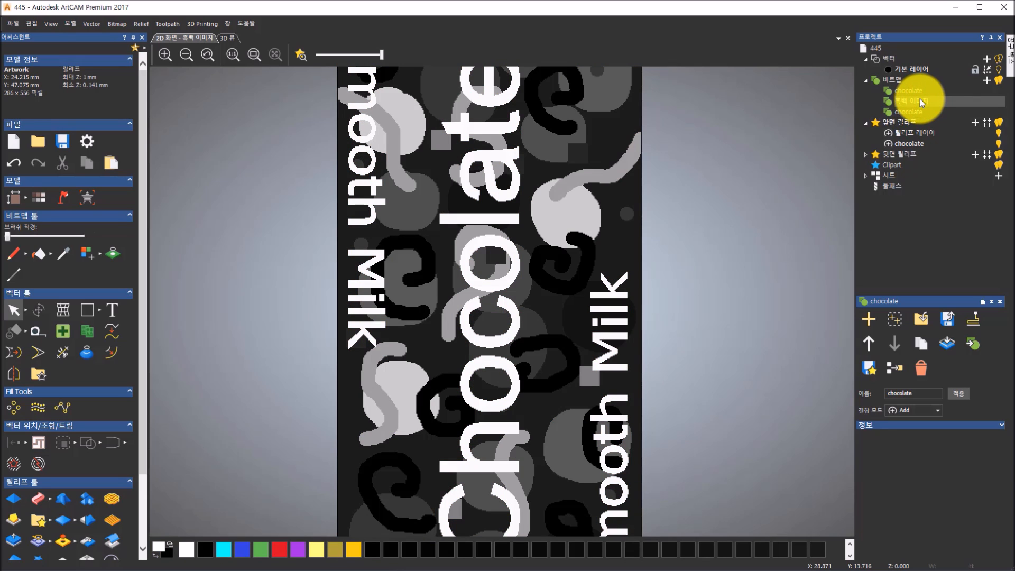
pyautogui.click(920, 91)
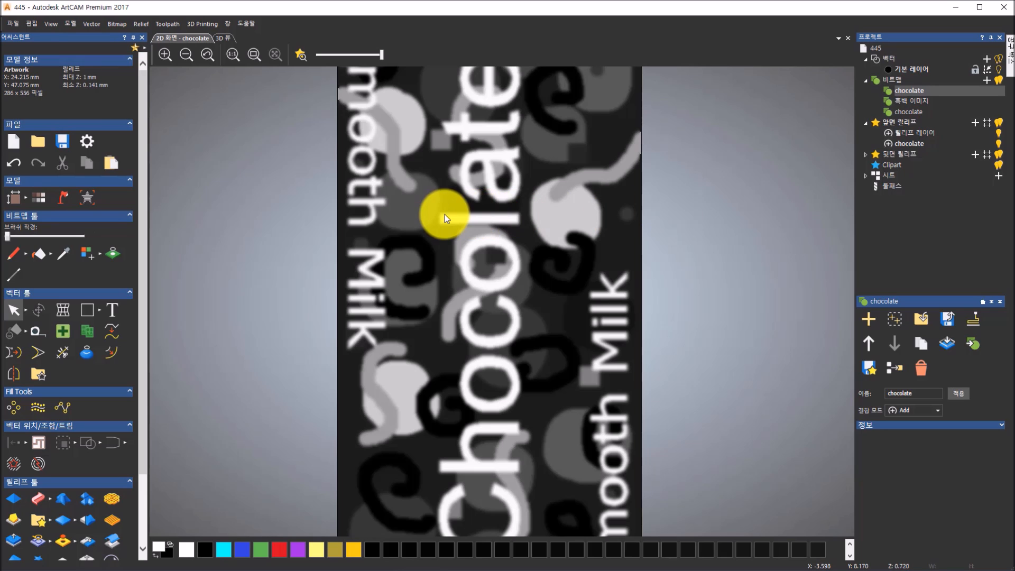
pyautogui.scroll(3, 445, 215)
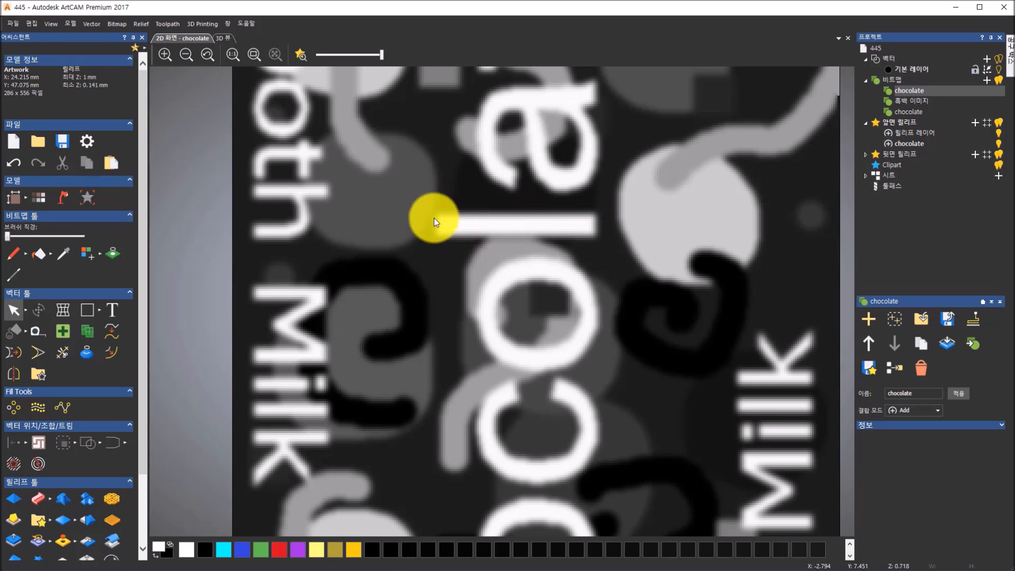
pyautogui.scroll(-4, 515, 217)
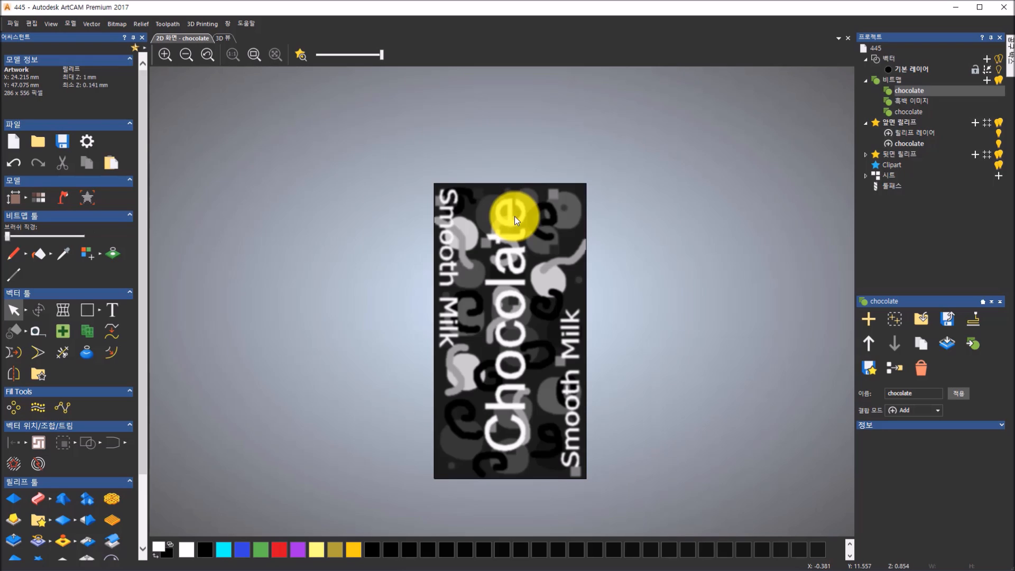
pyautogui.click(907, 144)
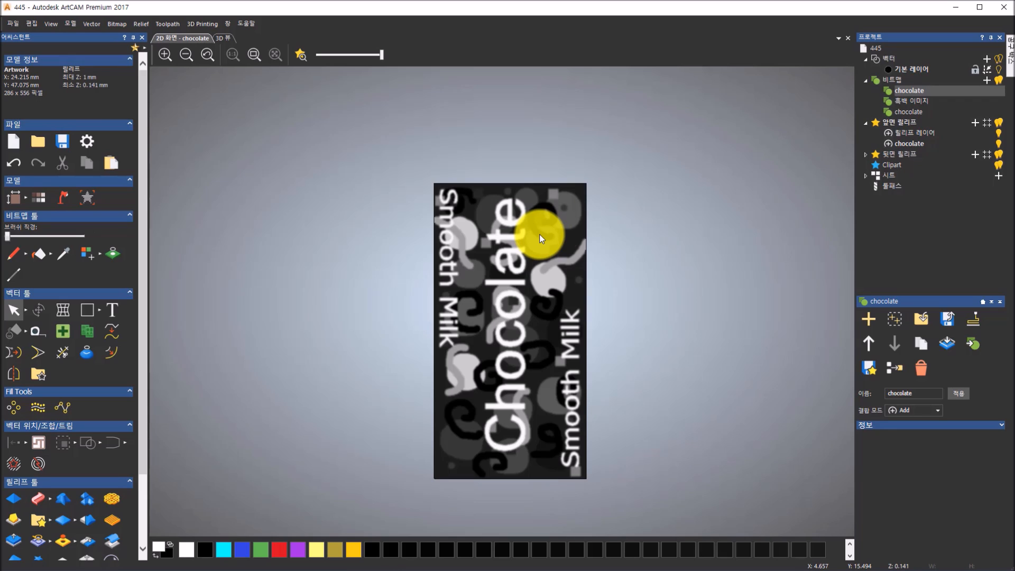
pyautogui.click(218, 38)
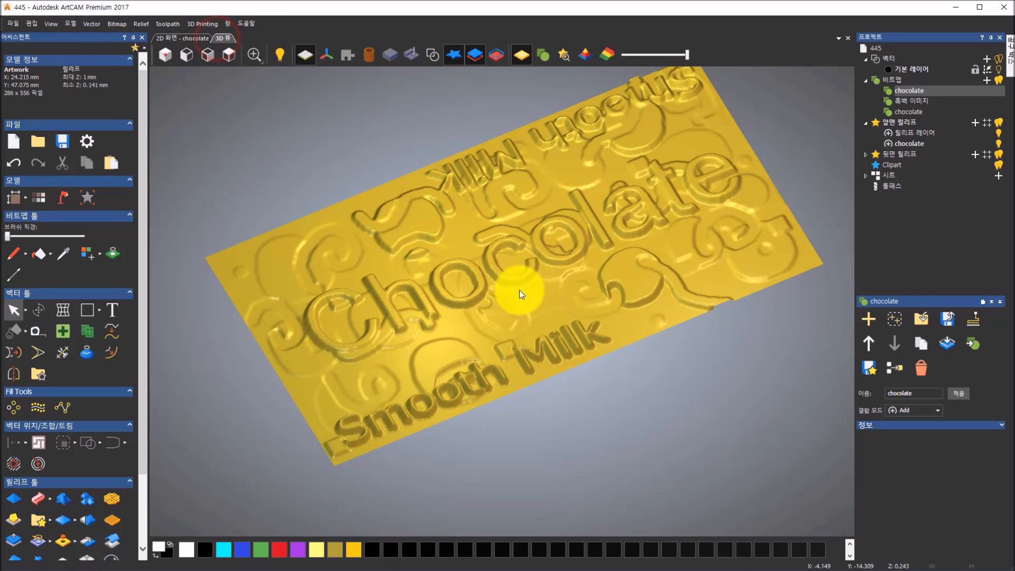
pyautogui.click(181, 38)
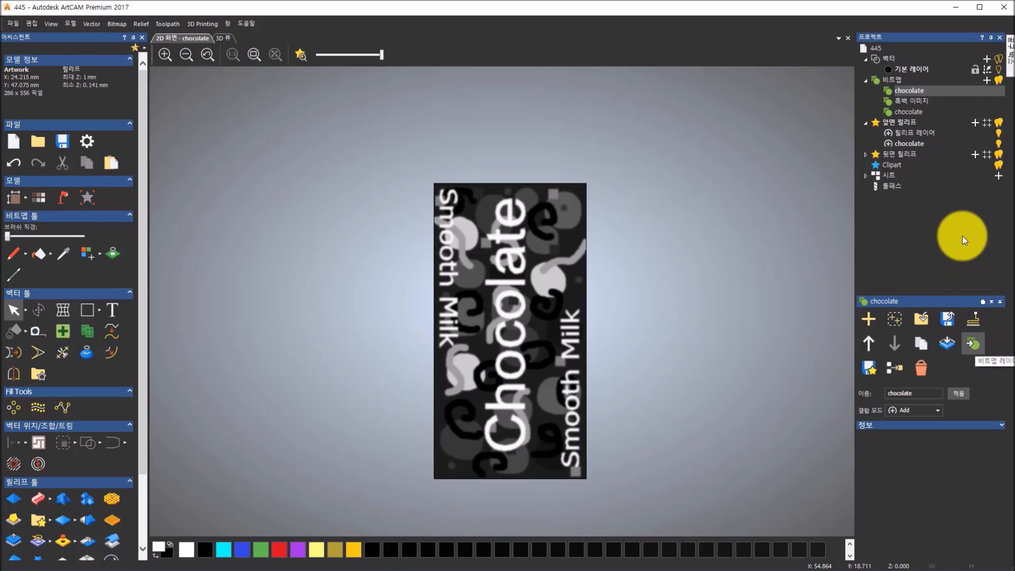
pyautogui.click(909, 97)
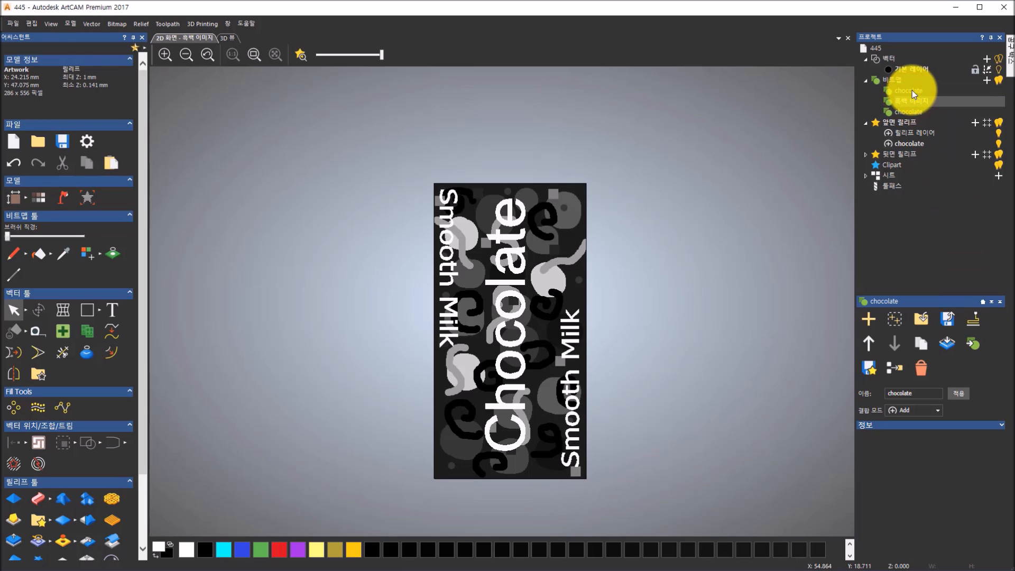
# Create a new relief layer from the smoothed chocolate greyscale bitmap with a height of 1 mm.
pyautogui.click(912, 90)
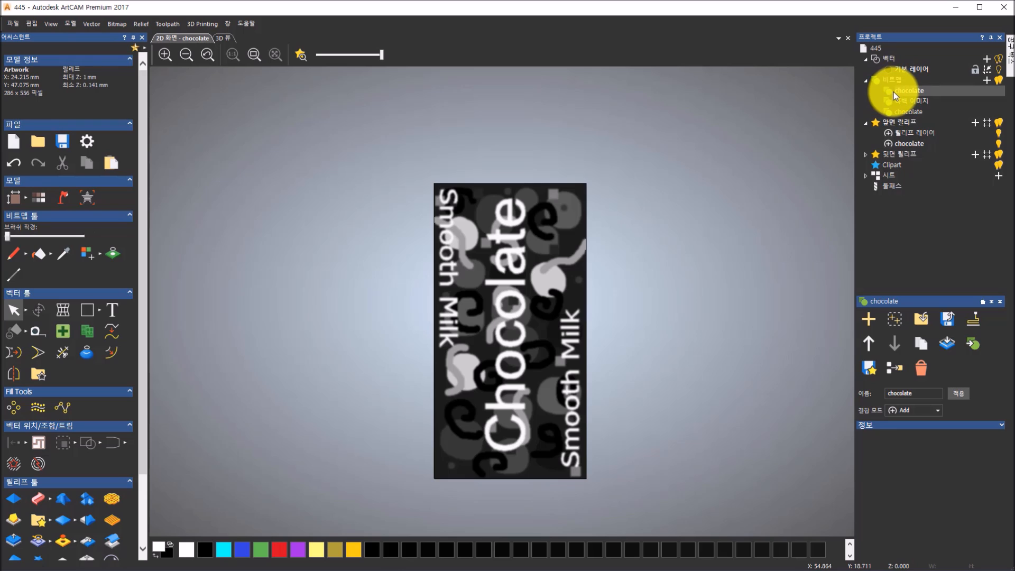
pyautogui.rightClick(897, 90)
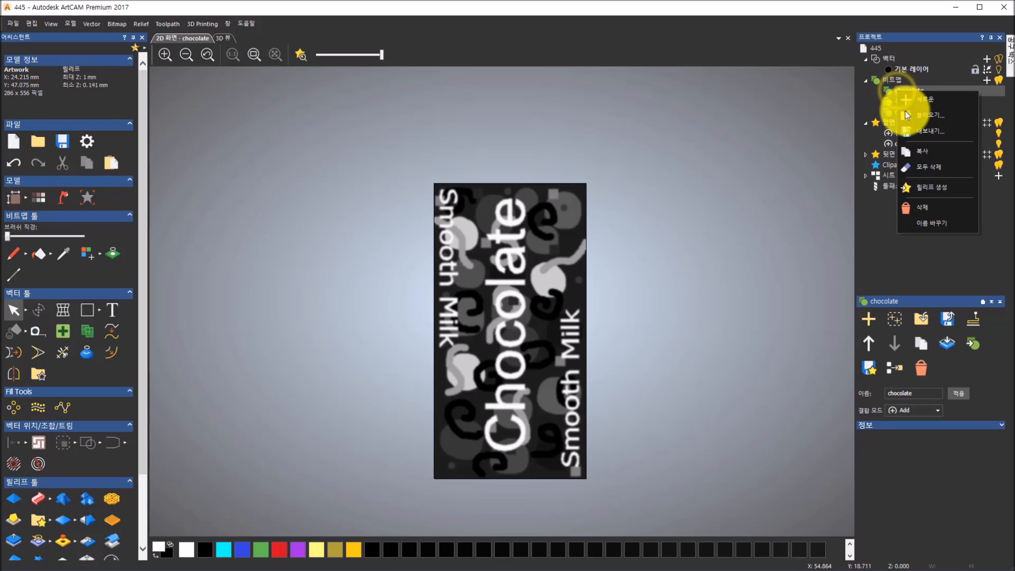
pyautogui.click(915, 189)
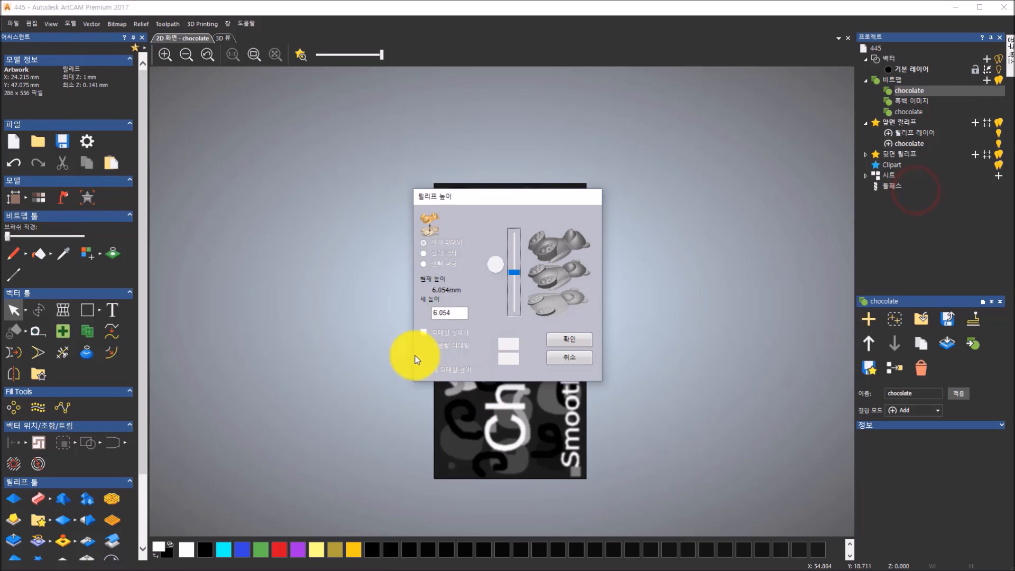
pyautogui.doubleClick(450, 313)
pyautogui.write('1')
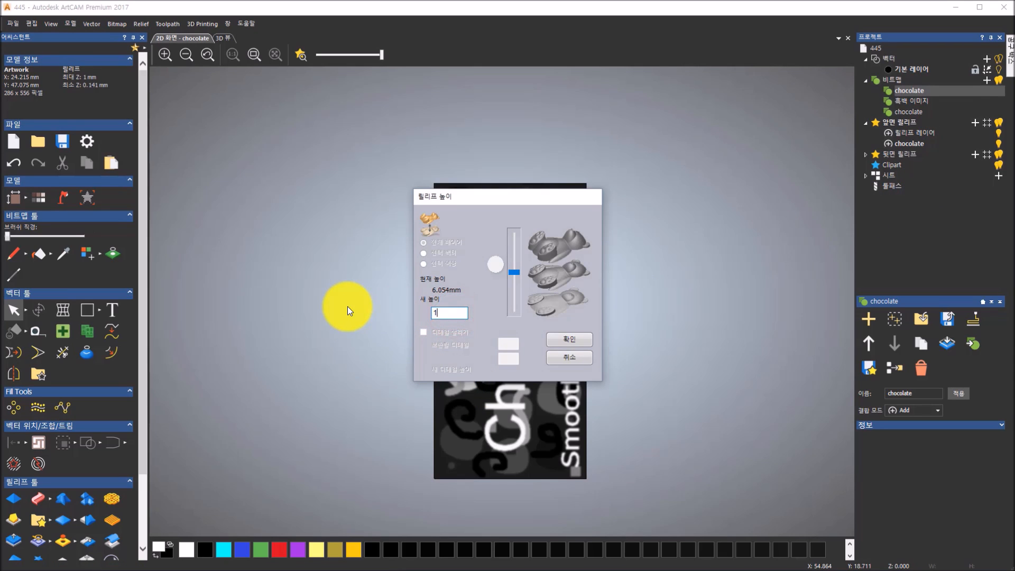
pyautogui.click(566, 340)
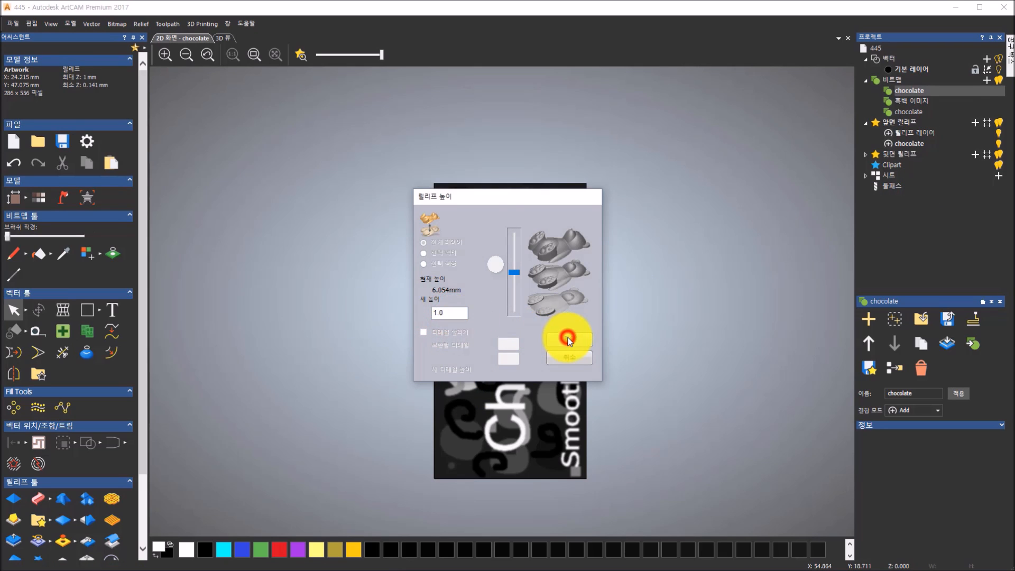
# Hide the relief layer made from the smoothed greyscale bitmap, and compare the remaining relief in 3D with the bitmap in 2D.
pyautogui.click(227, 38)
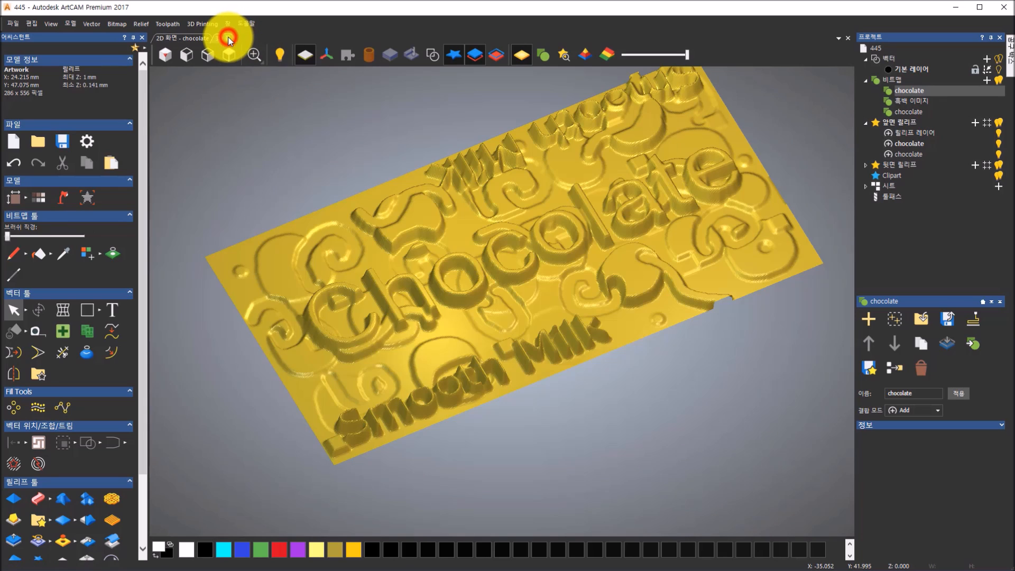
pyautogui.click(999, 154)
pyautogui.moveTo(597, 116); pyautogui.dragTo(492, 122)
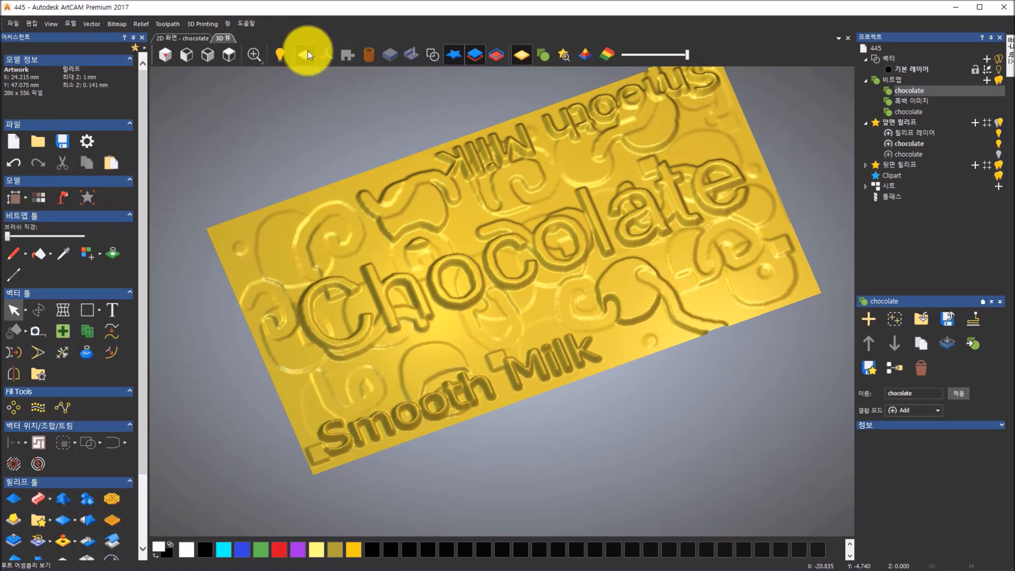
pyautogui.click(195, 36)
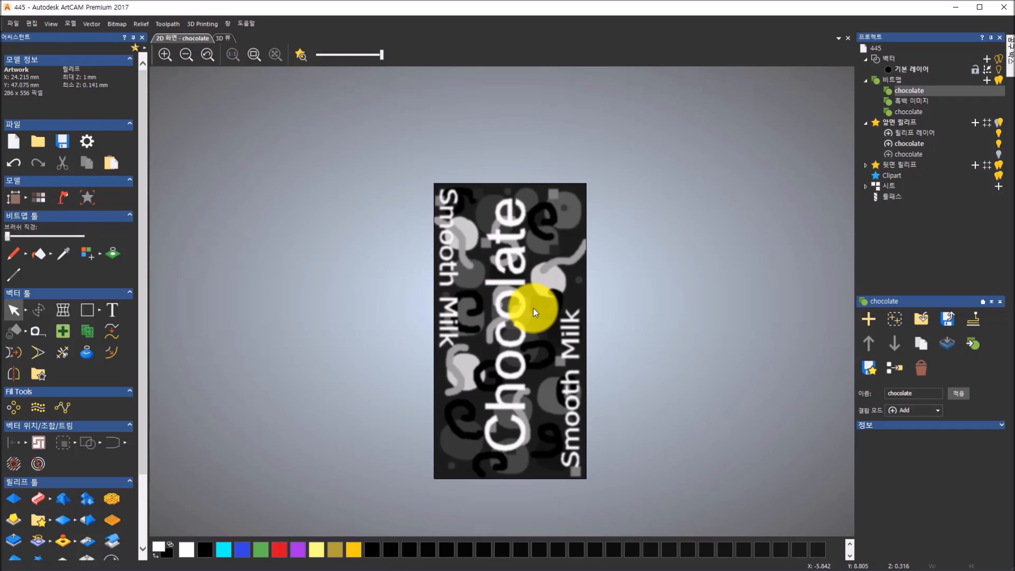
pyautogui.click(231, 39)
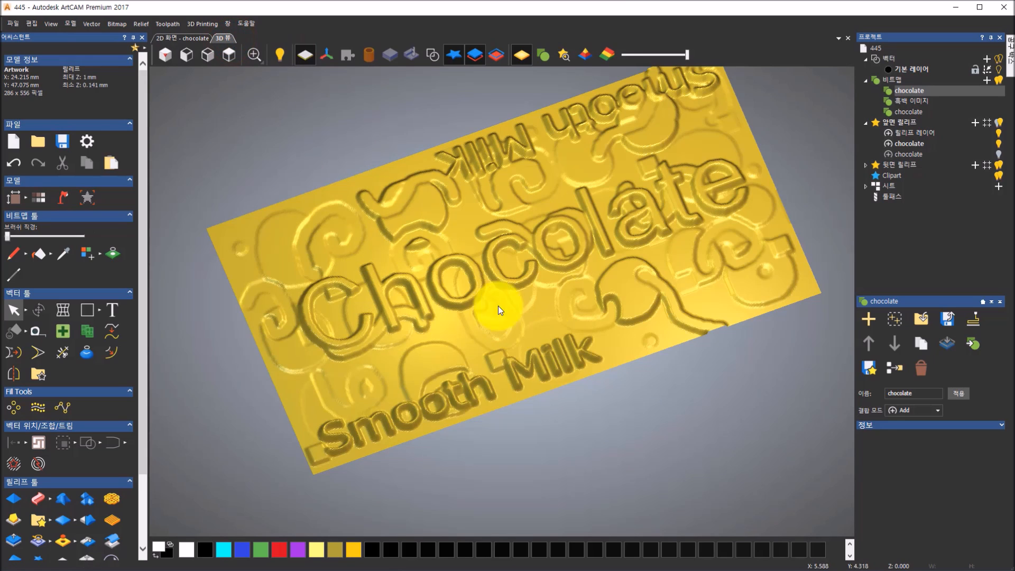